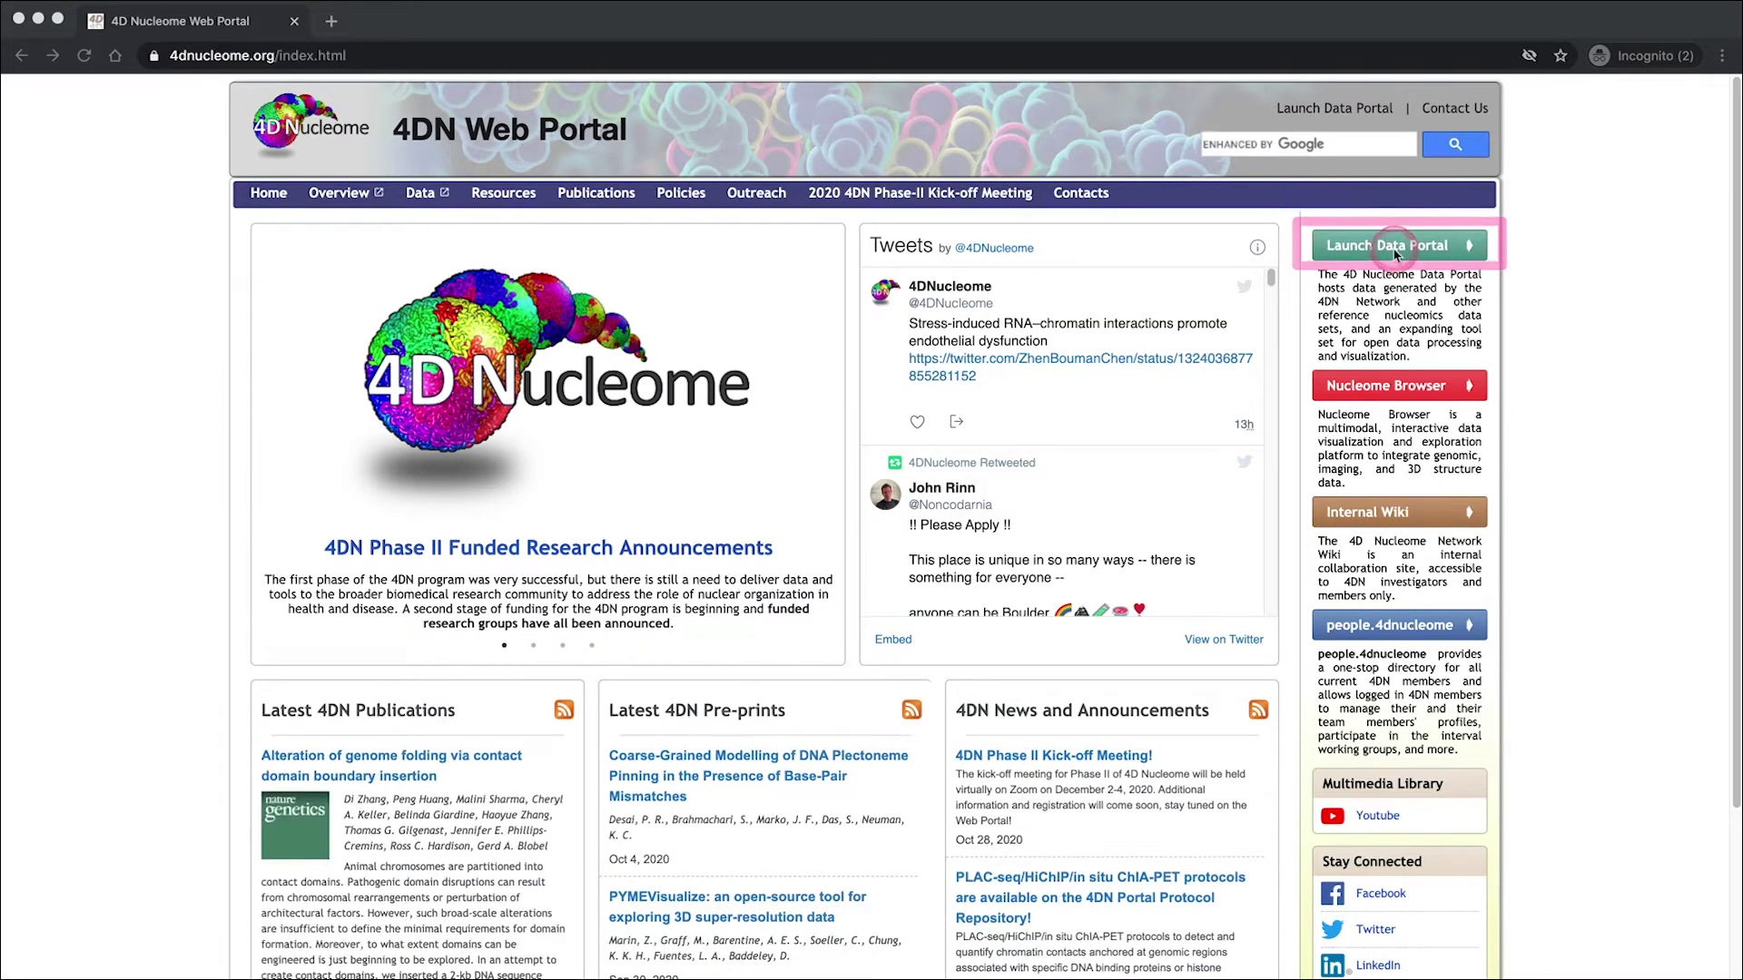
- Launch the 4DN Data Portal in a new tab and scroll through its experiment chart and Introduction
{"action": "left_click", "coordinate": [1391, 246]}
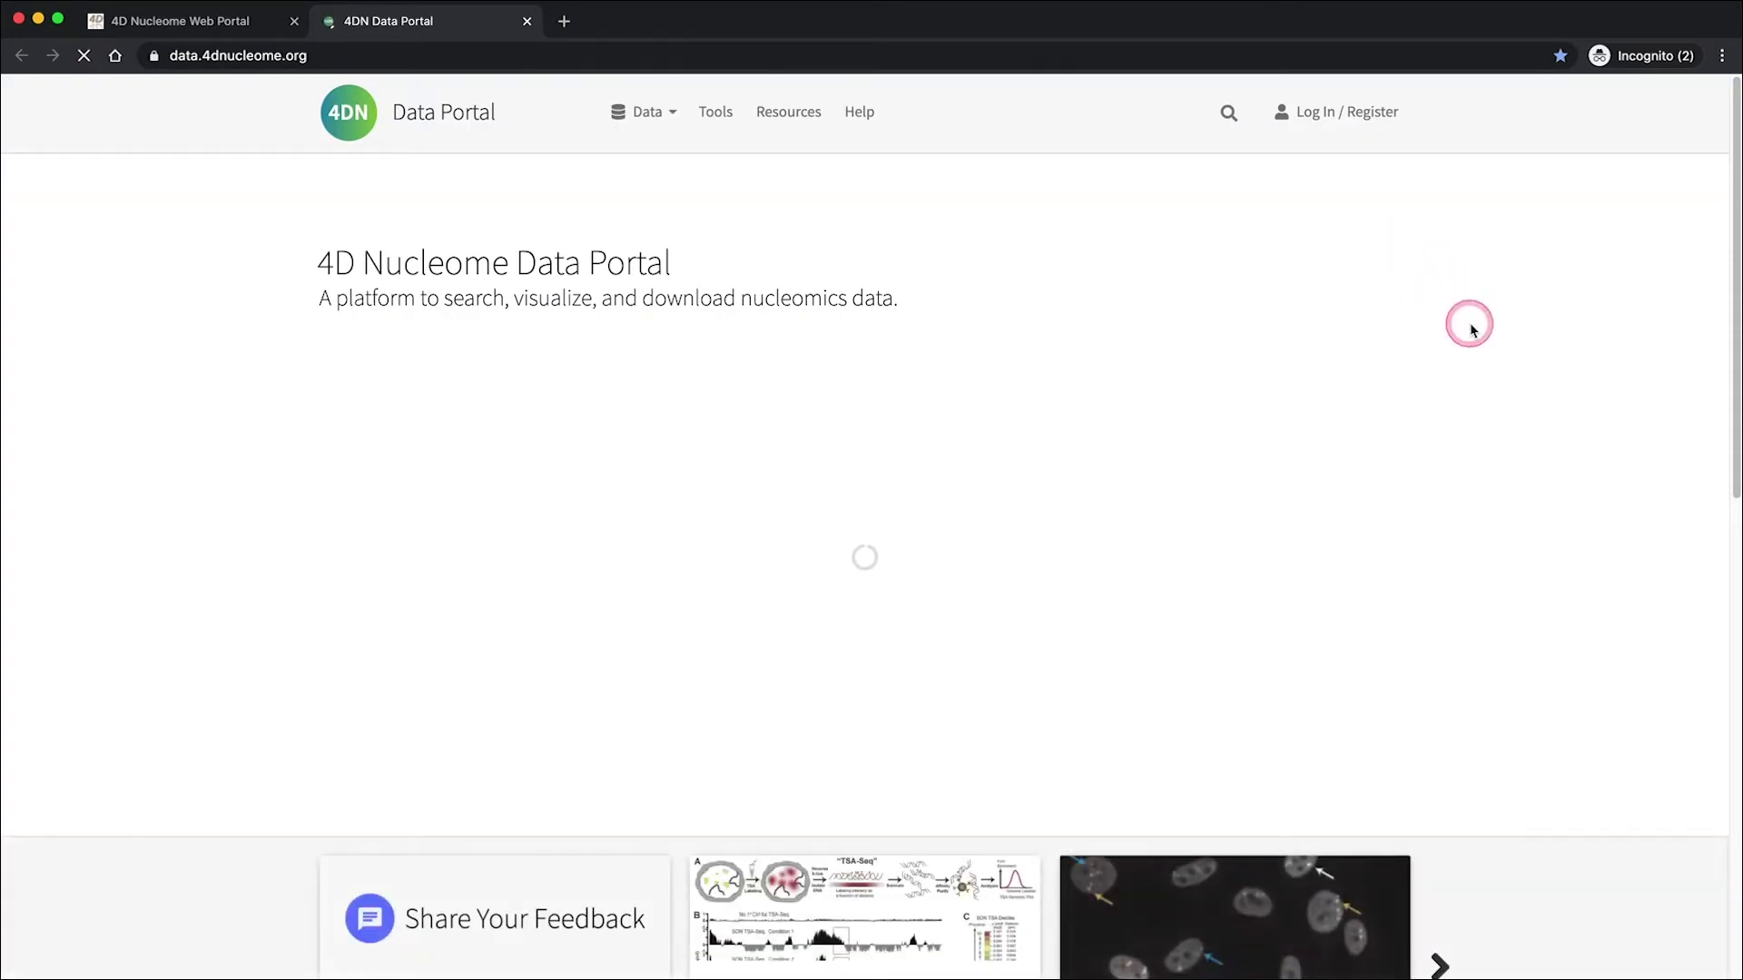
{"action": "scroll", "coordinate": [1473, 343], "scroll_direction": "down", "scroll_amount": 5}
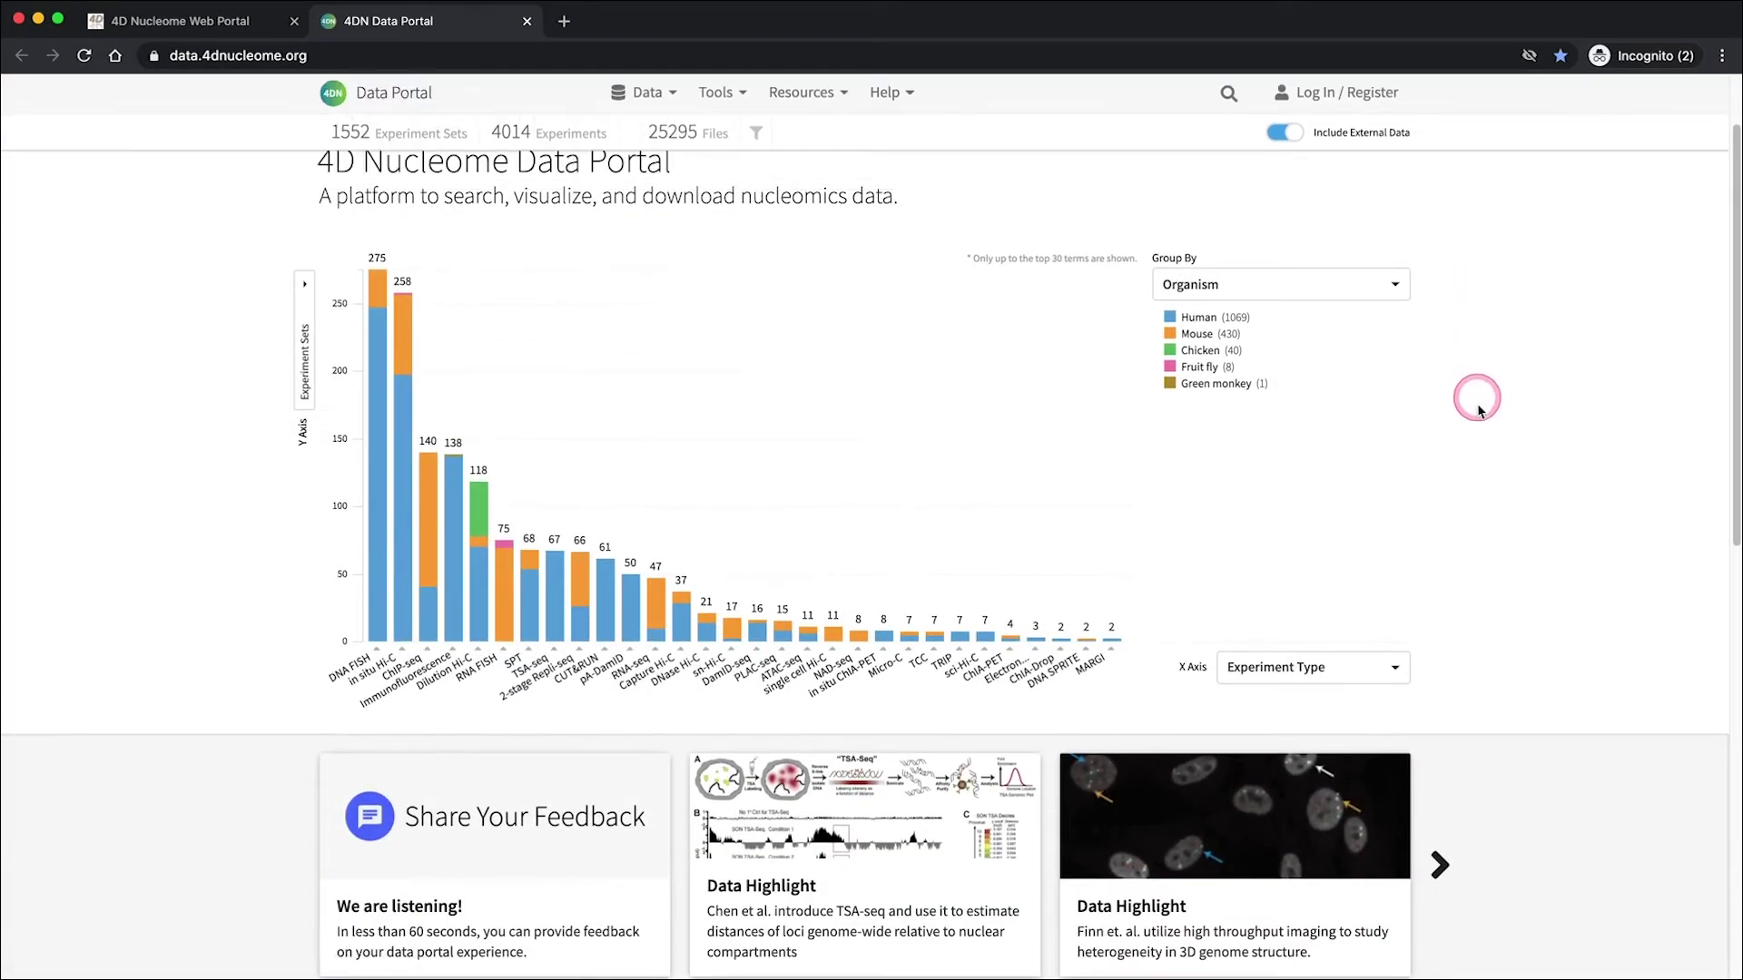
{"action": "scroll", "coordinate": [1477, 422], "scroll_direction": "down", "scroll_amount": 5}
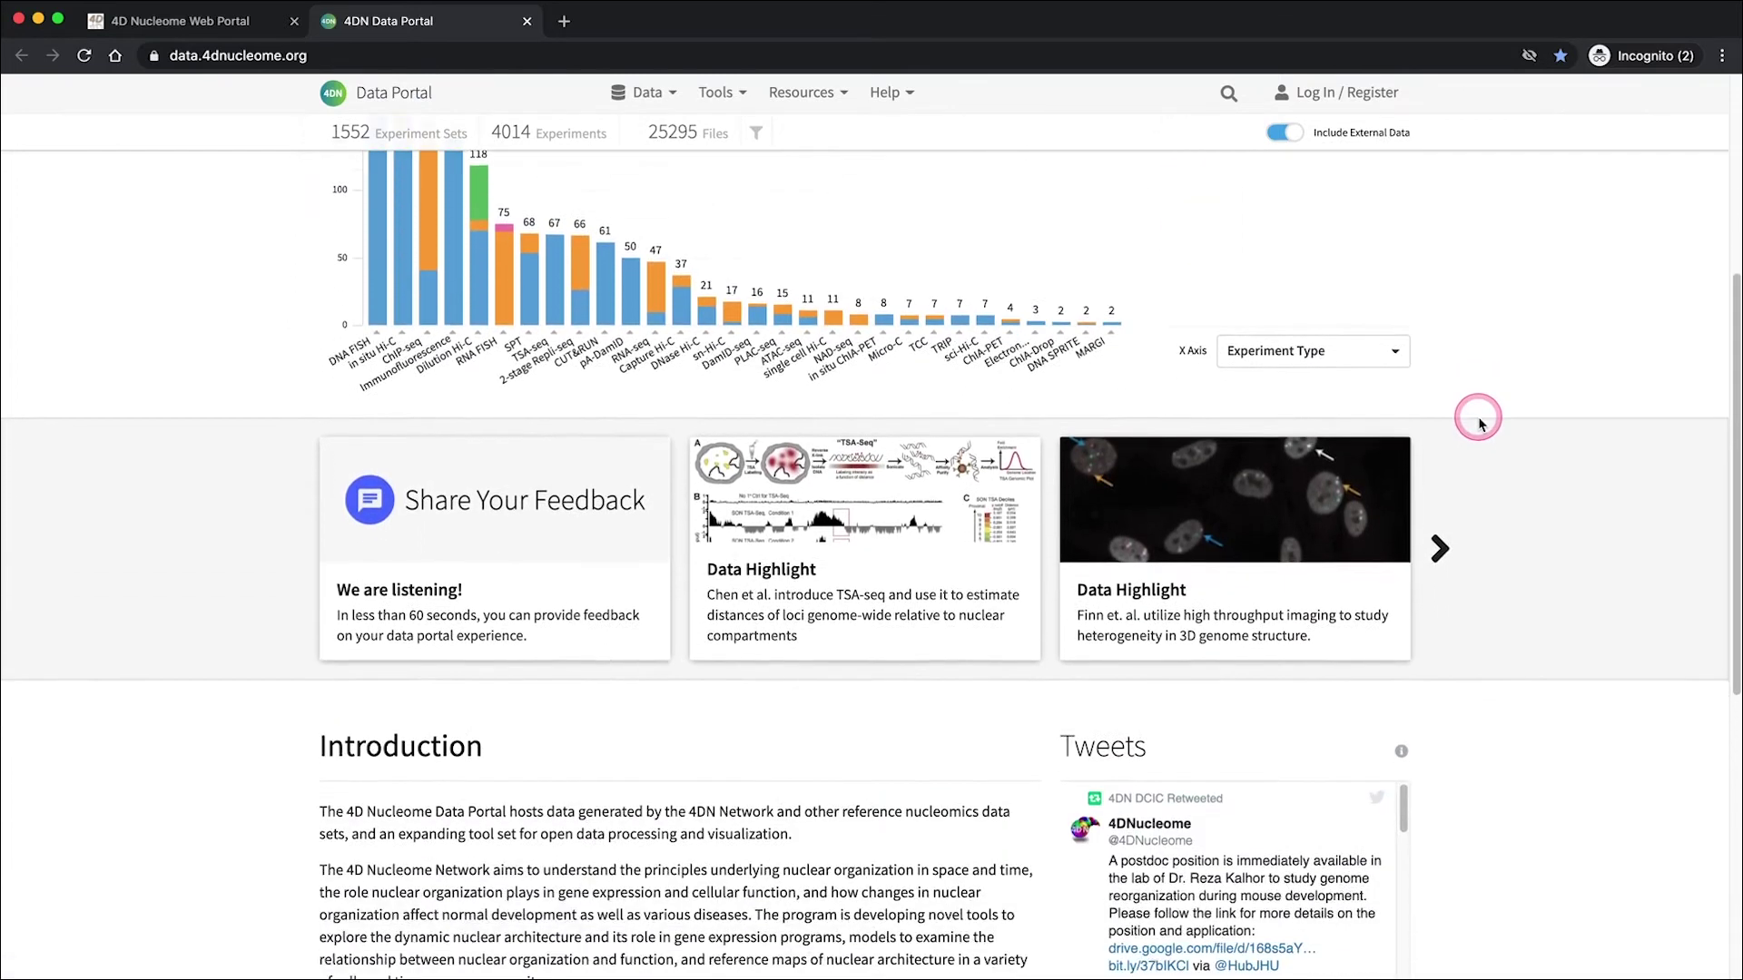
{"action": "scroll", "coordinate": [1478, 422], "scroll_direction": "down", "scroll_amount": 4}
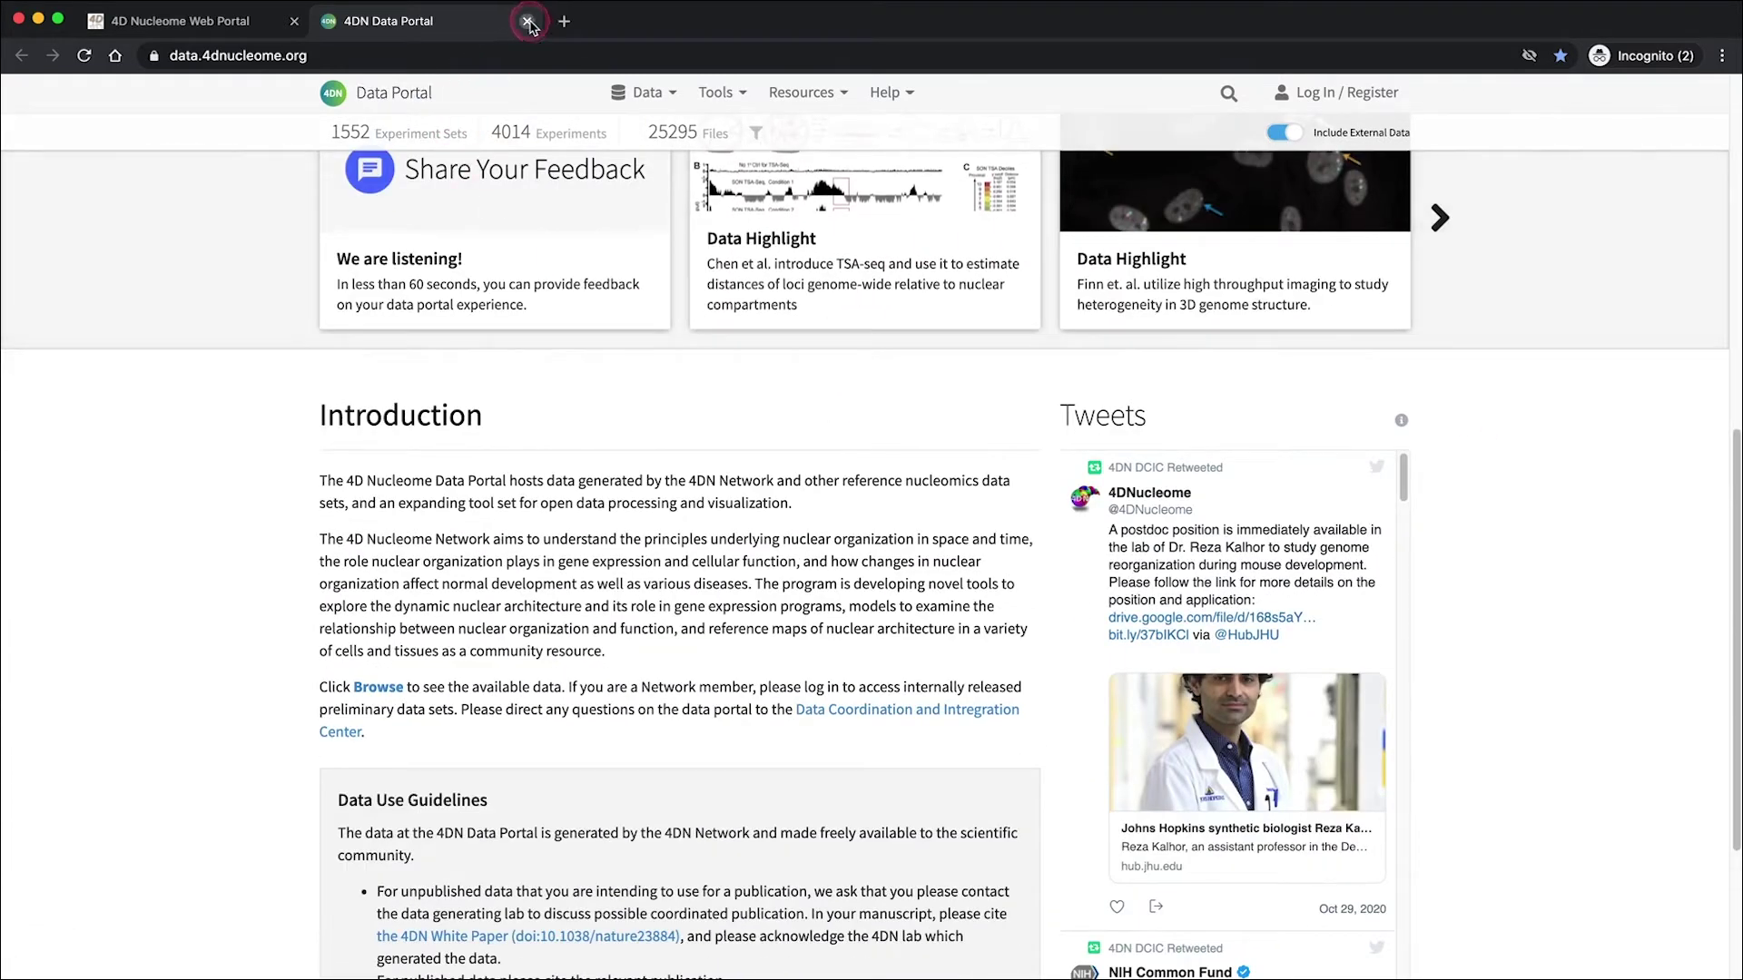
- Close the Data Portal tab, then close the Nucleome Browser tab after previewing it
{"action": "left_click", "coordinate": [527, 21]}
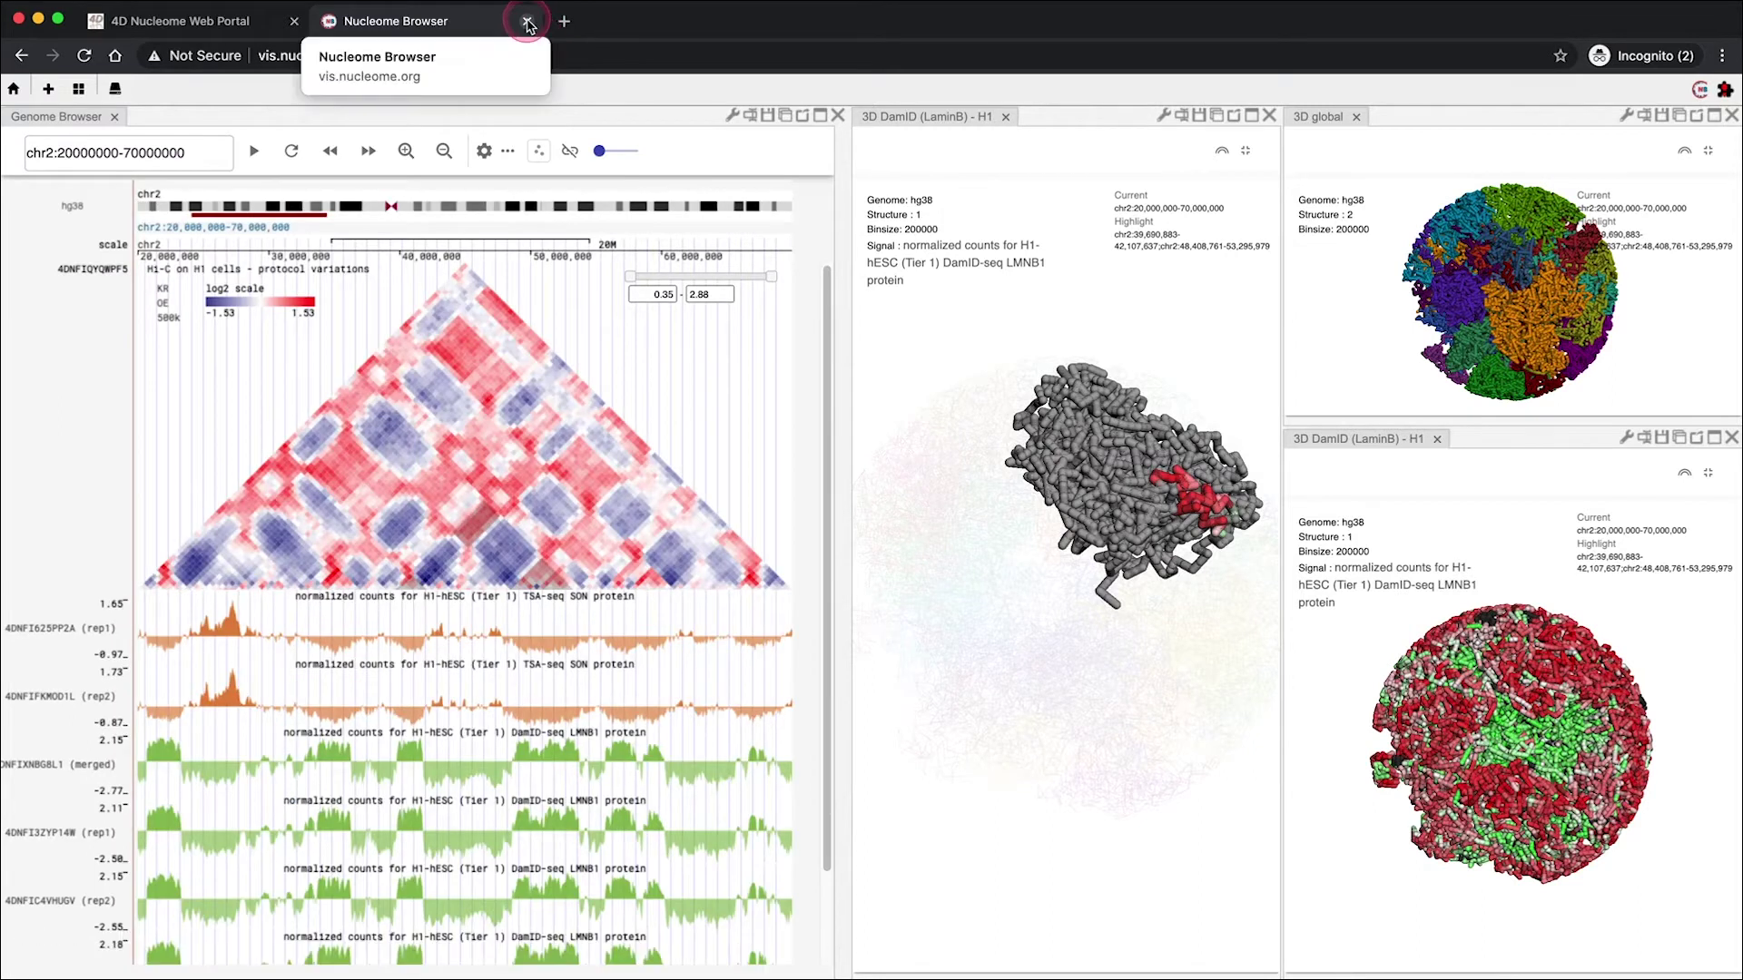
{"action": "left_click", "coordinate": [527, 21]}
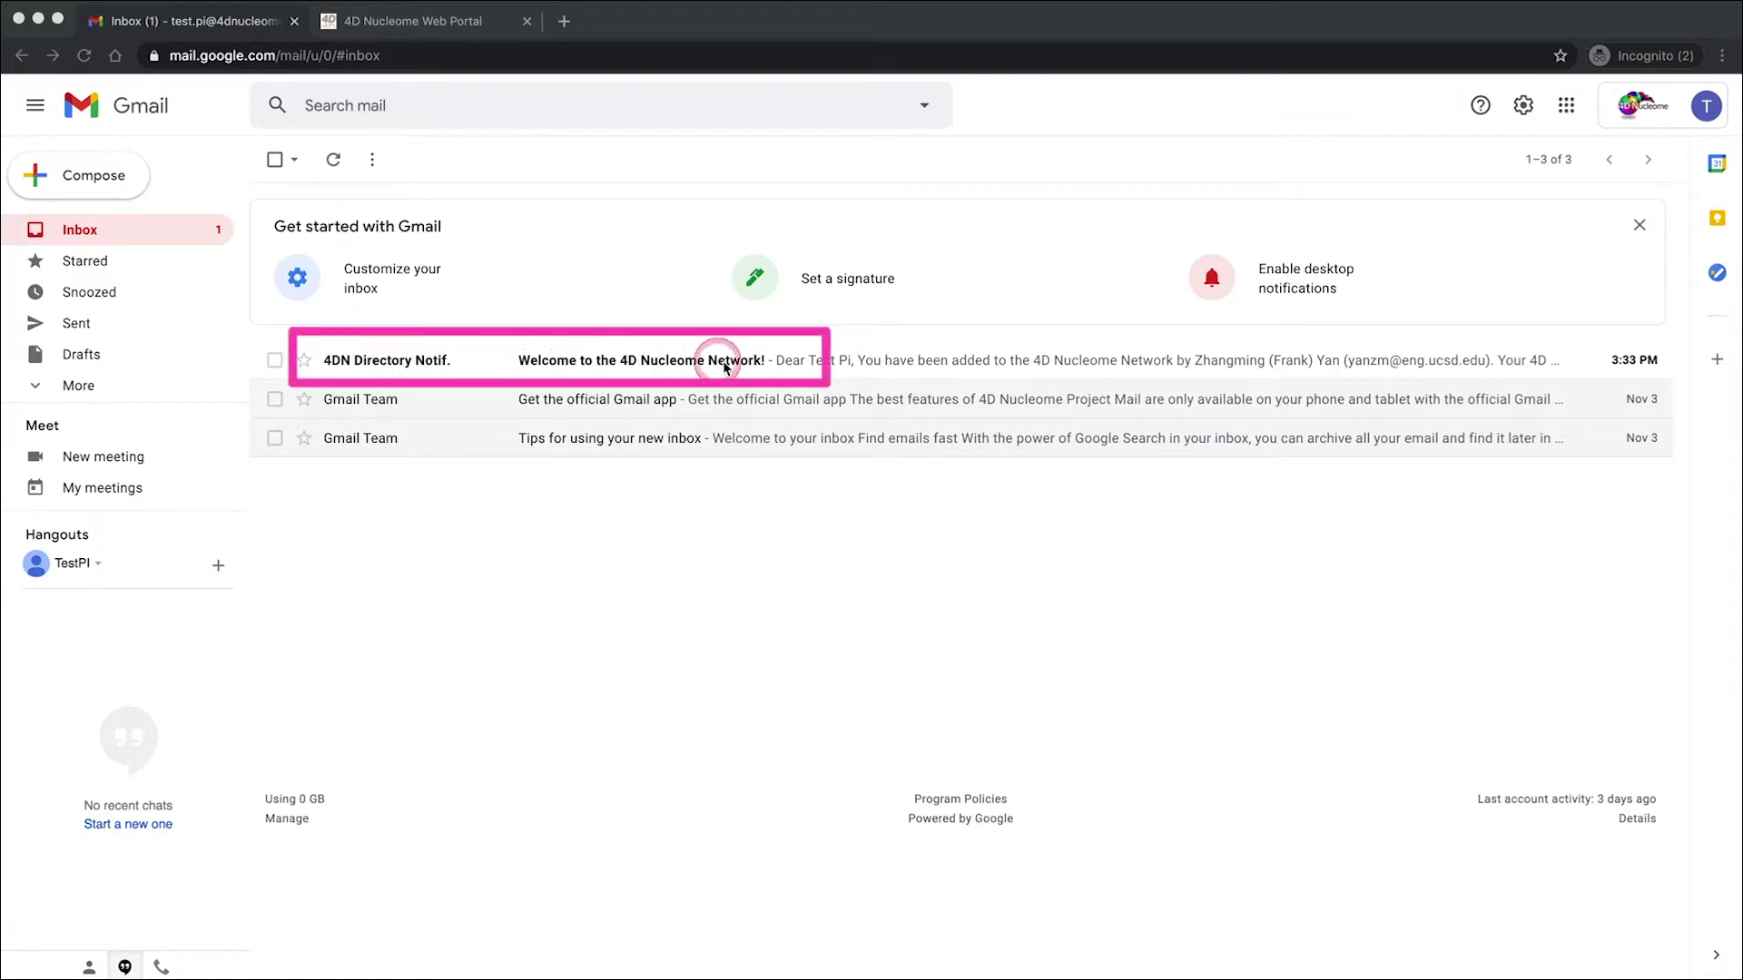
- Open the 'Welcome to the 4D Nucleome Network!' email from the 4DN Directory
{"action": "left_click", "coordinate": [831, 363]}
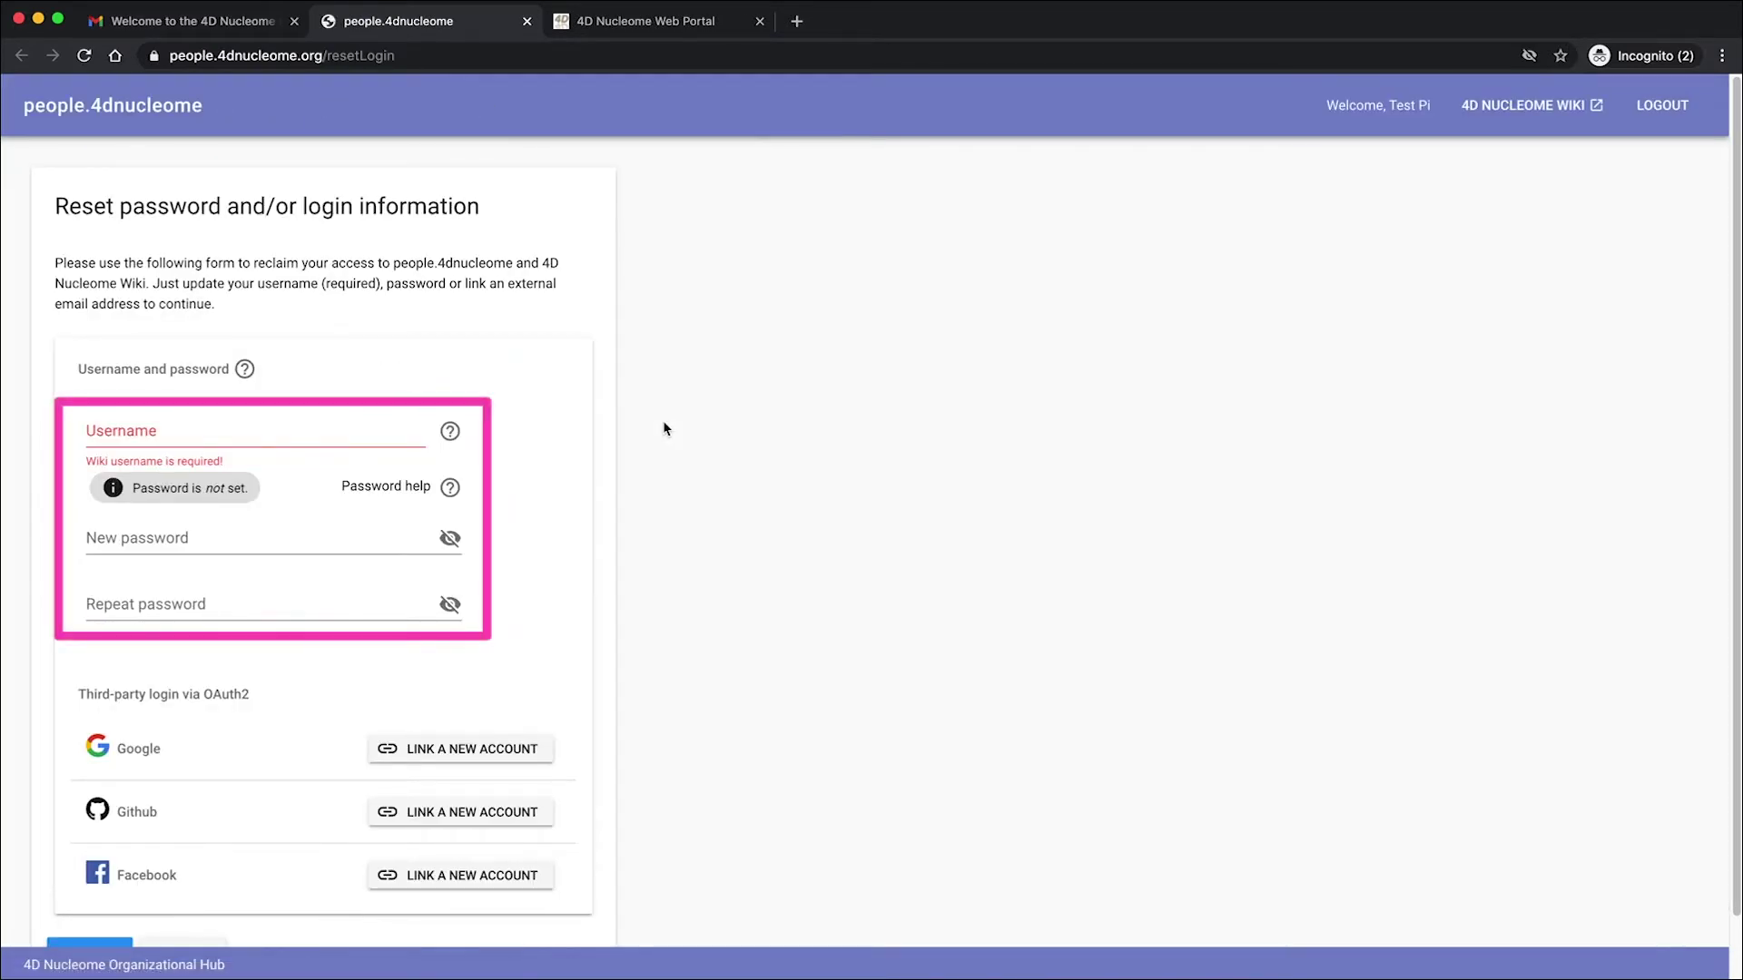
- Enter the wiki username, paste the new password into both password fields, and save with UPDATE
{"action": "left_click", "coordinate": [343, 432]}
{"action": "type", "text": "ts"}
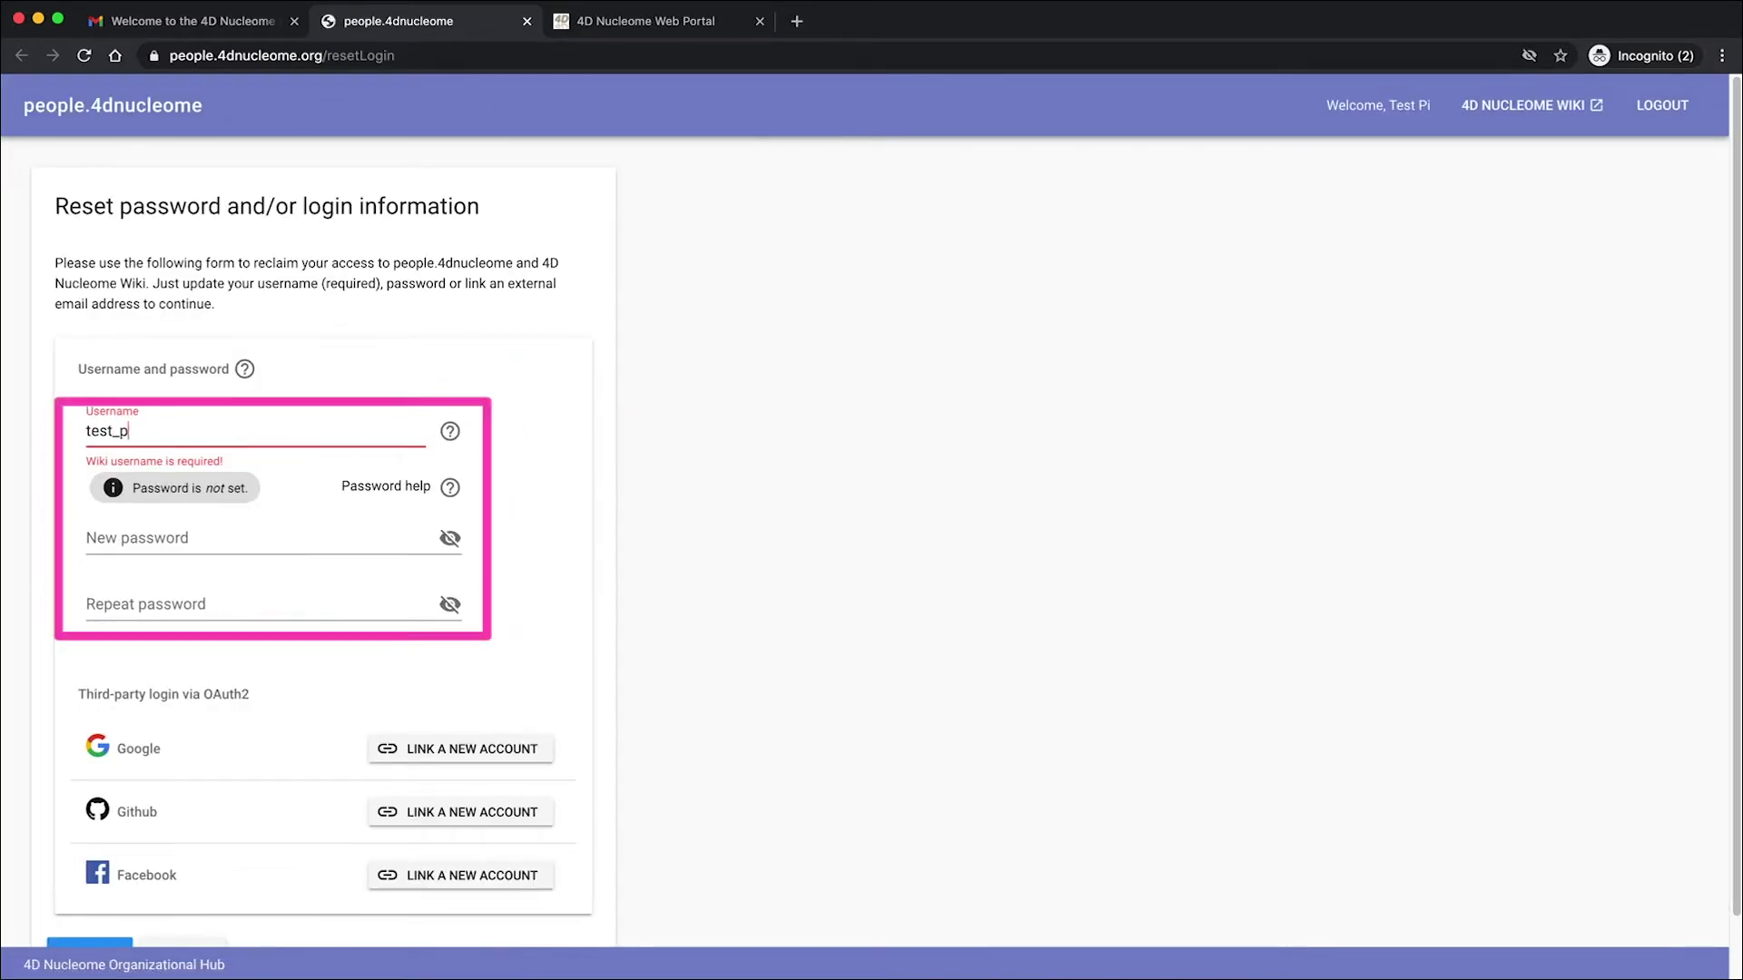
{"action": "left_click", "coordinate": [124, 543]}
{"action": "key", "text": "super+v"}
{"action": "left_click", "coordinate": [117, 592]}
{"action": "key", "text": "super+v"}
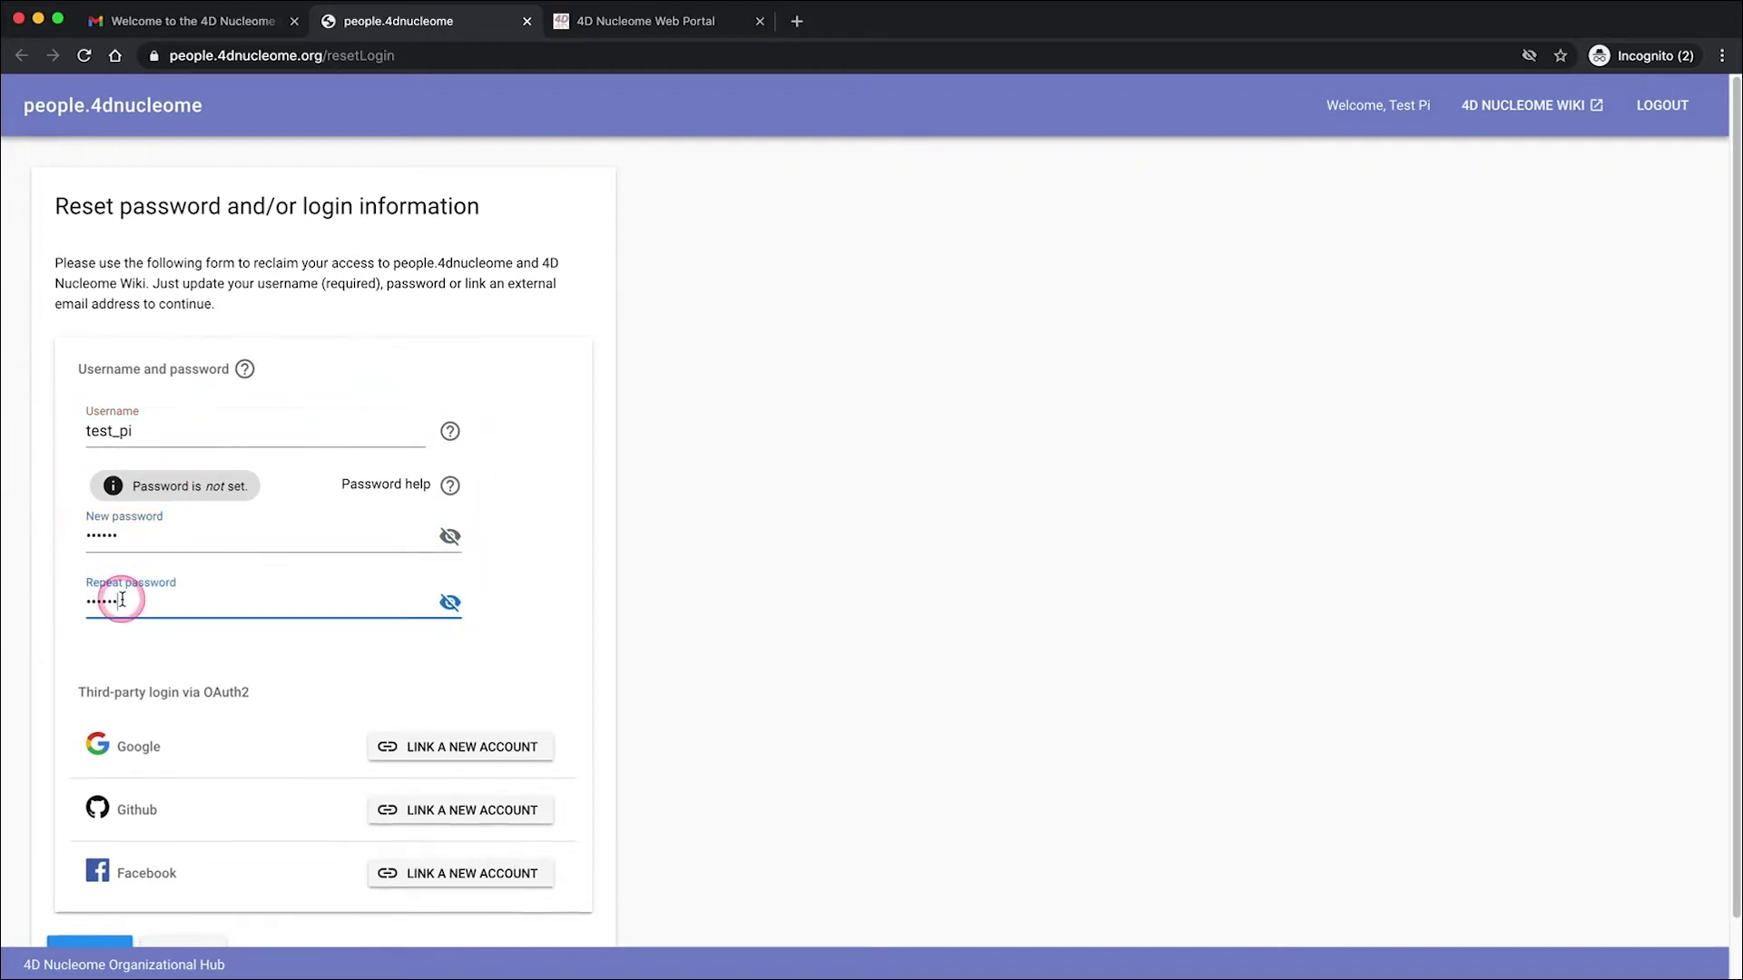
{"action": "scroll", "coordinate": [227, 672], "scroll_direction": "down", "scroll_amount": 2}
{"action": "left_click", "coordinate": [88, 889]}
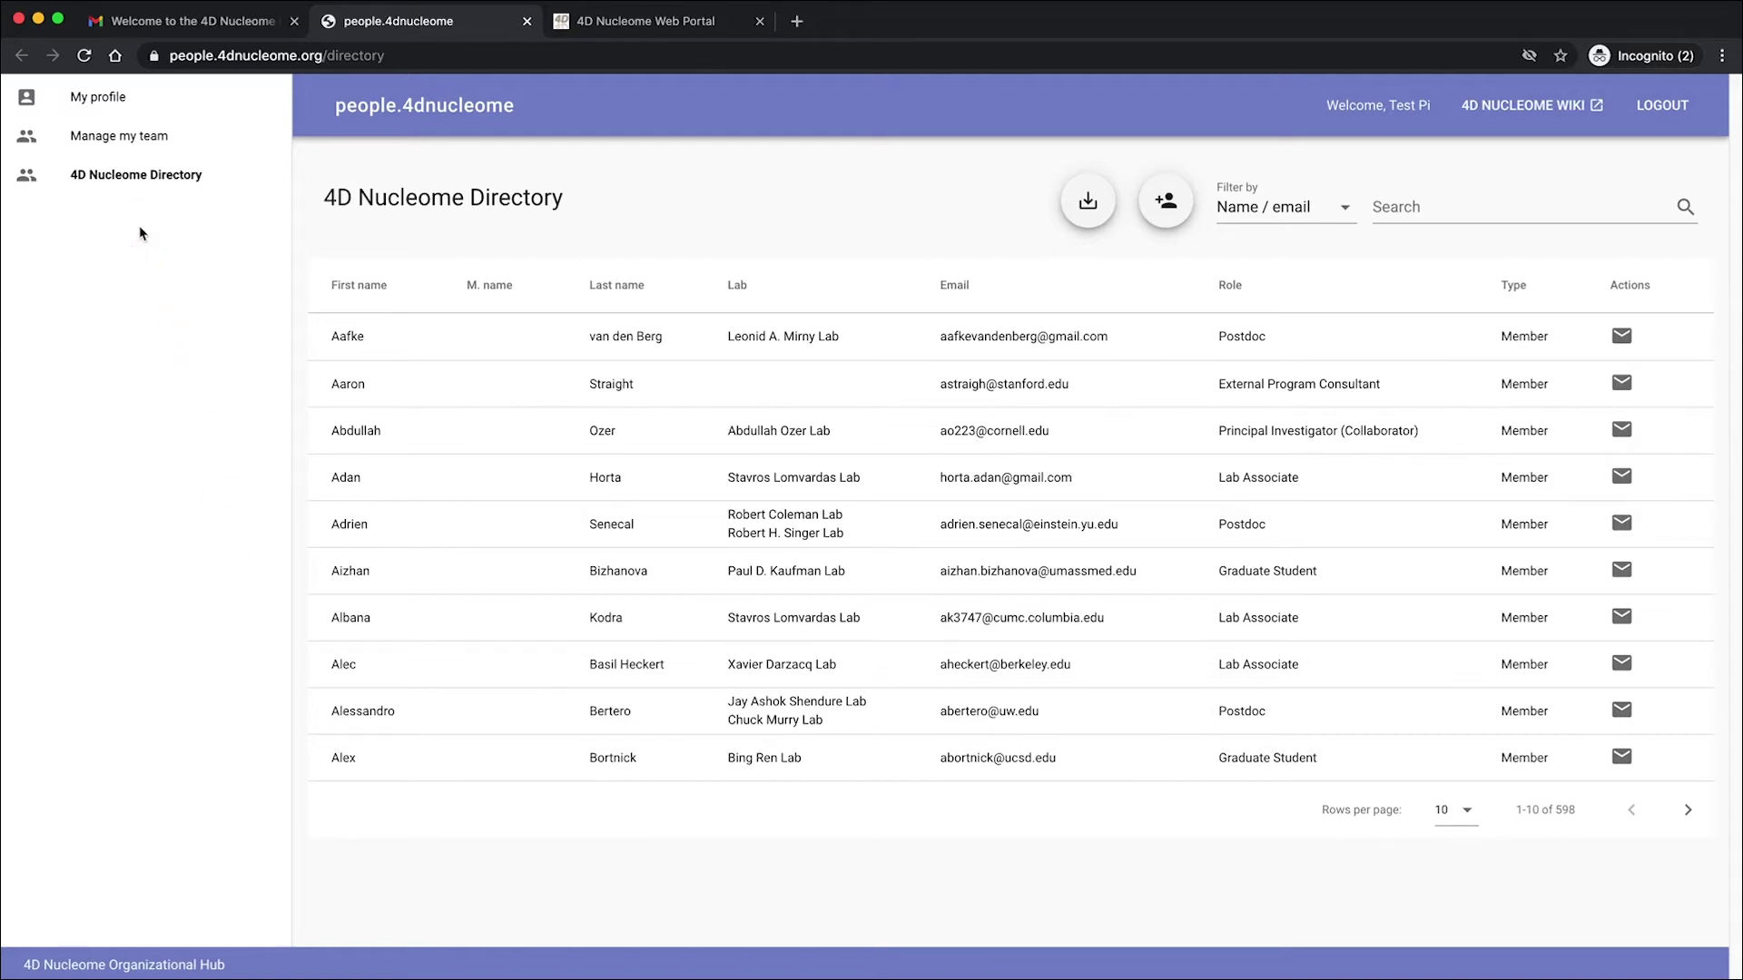
- From My profile, link the PI's Google account for Google sign-in
{"action": "left_click", "coordinate": [139, 234]}
{"action": "left_click", "coordinate": [88, 109]}
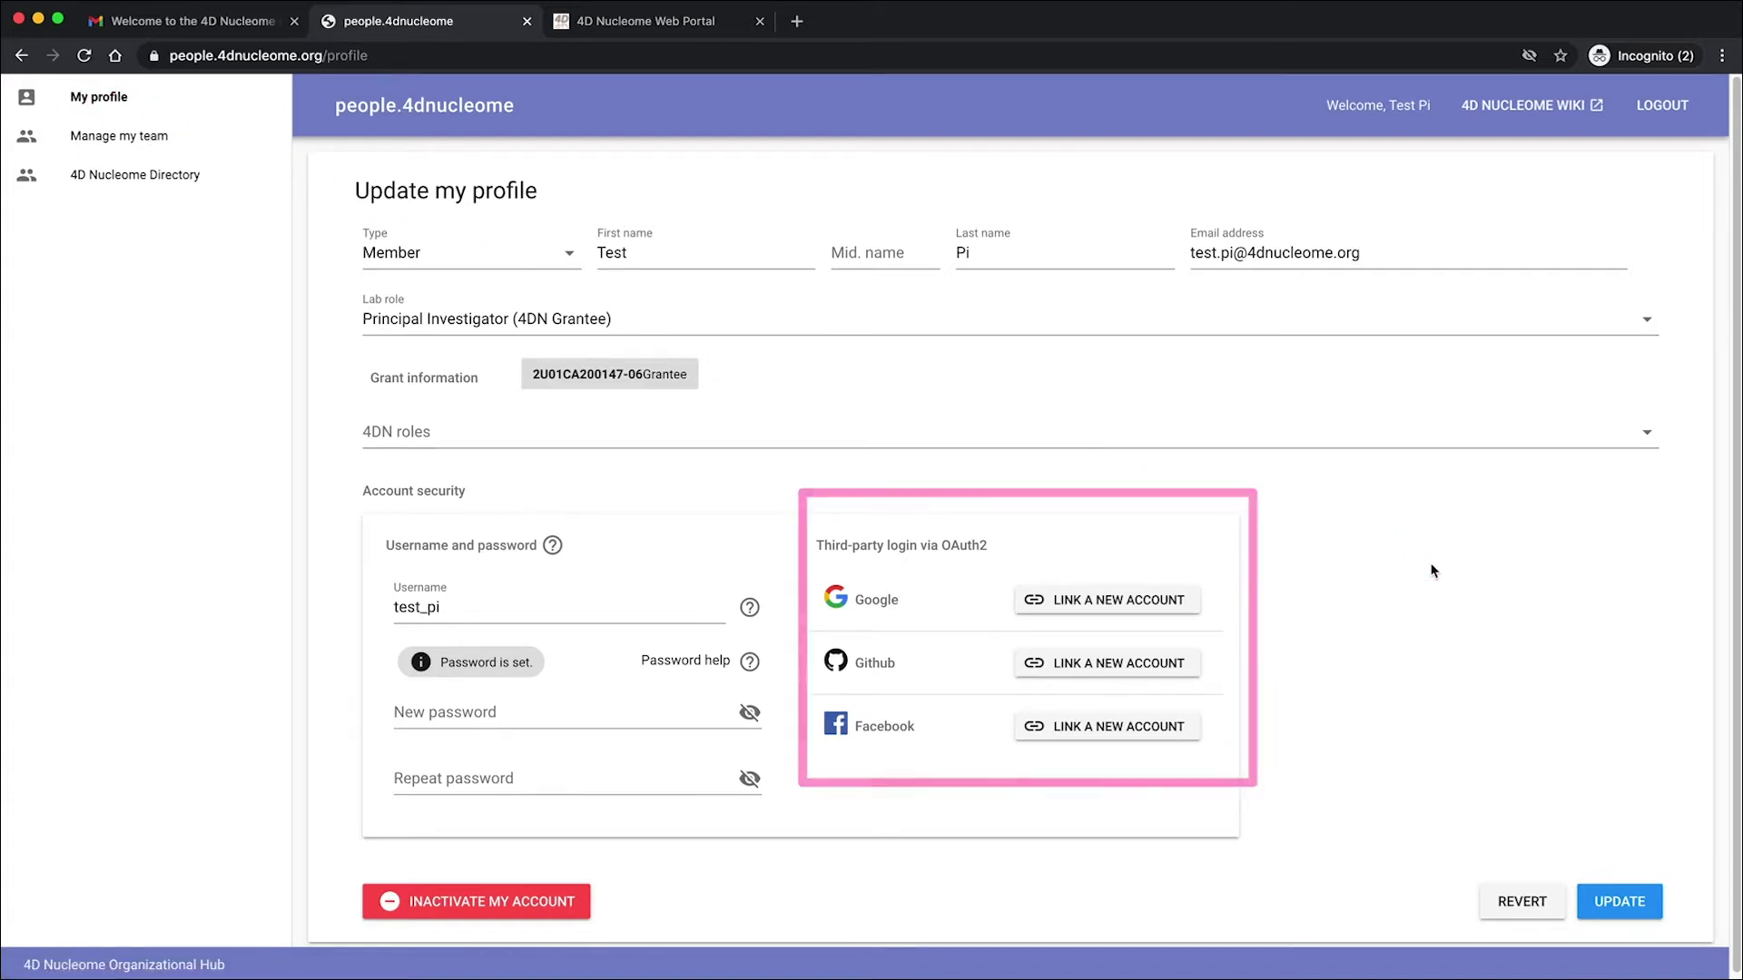
{"action": "left_click", "coordinate": [1127, 601]}
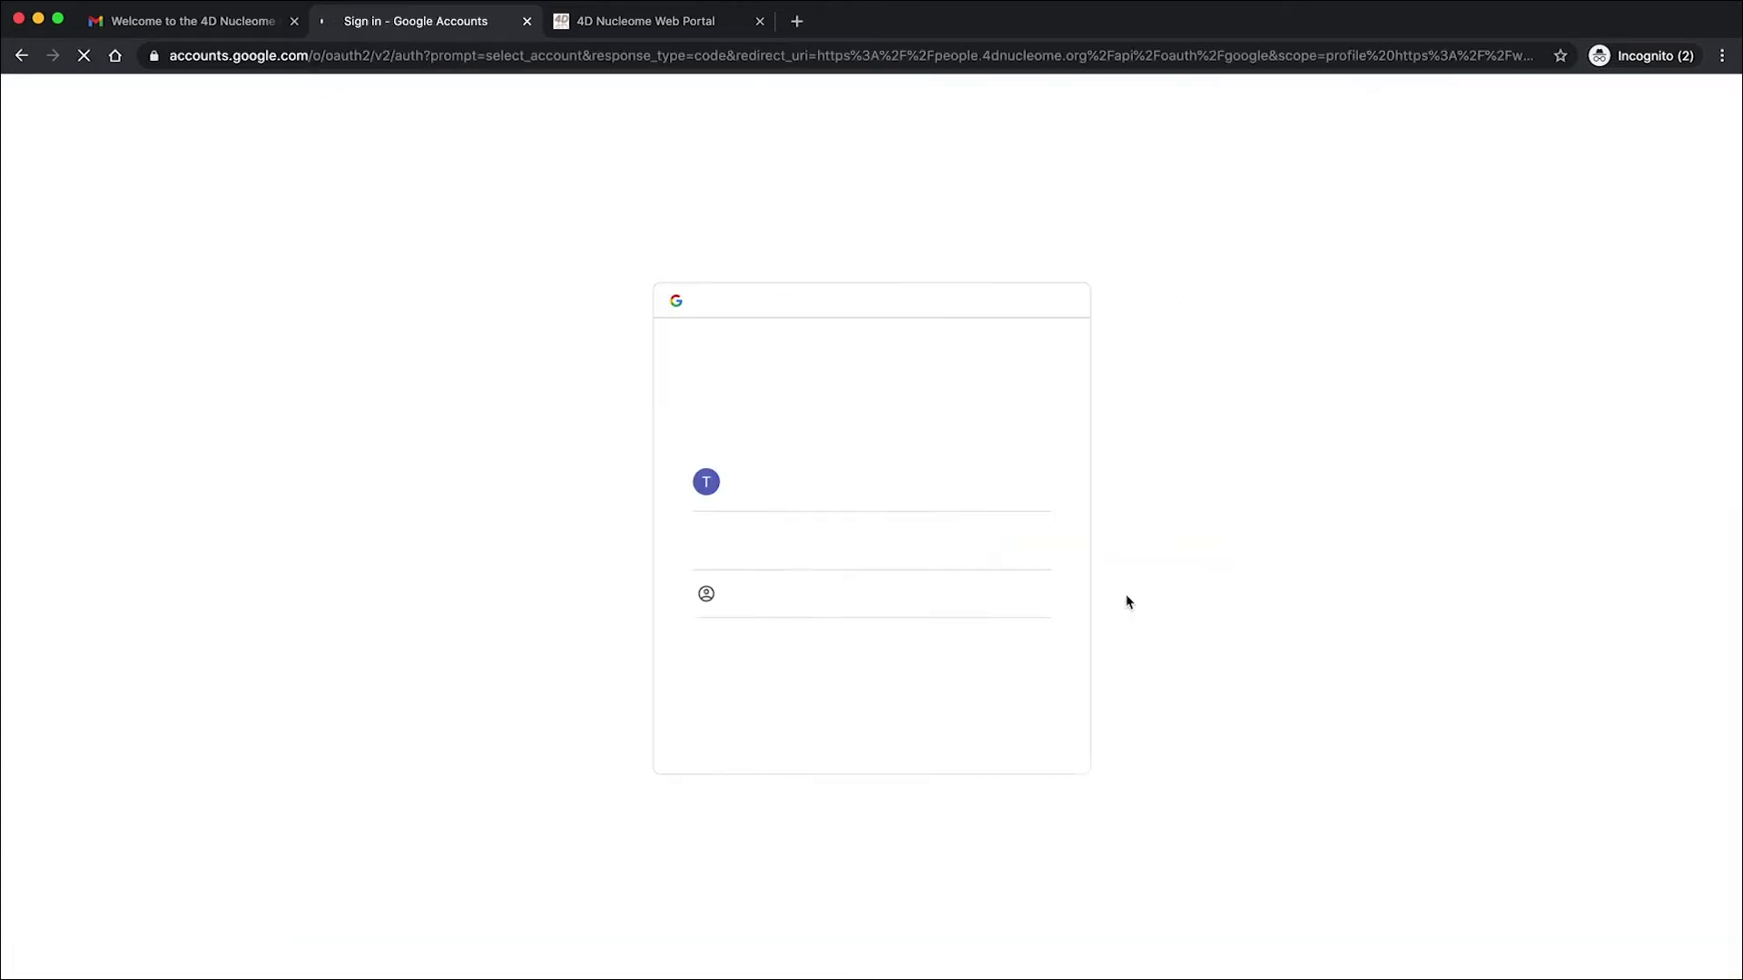
{"action": "left_click", "coordinate": [830, 518]}
{"action": "left_click", "coordinate": [792, 499]}
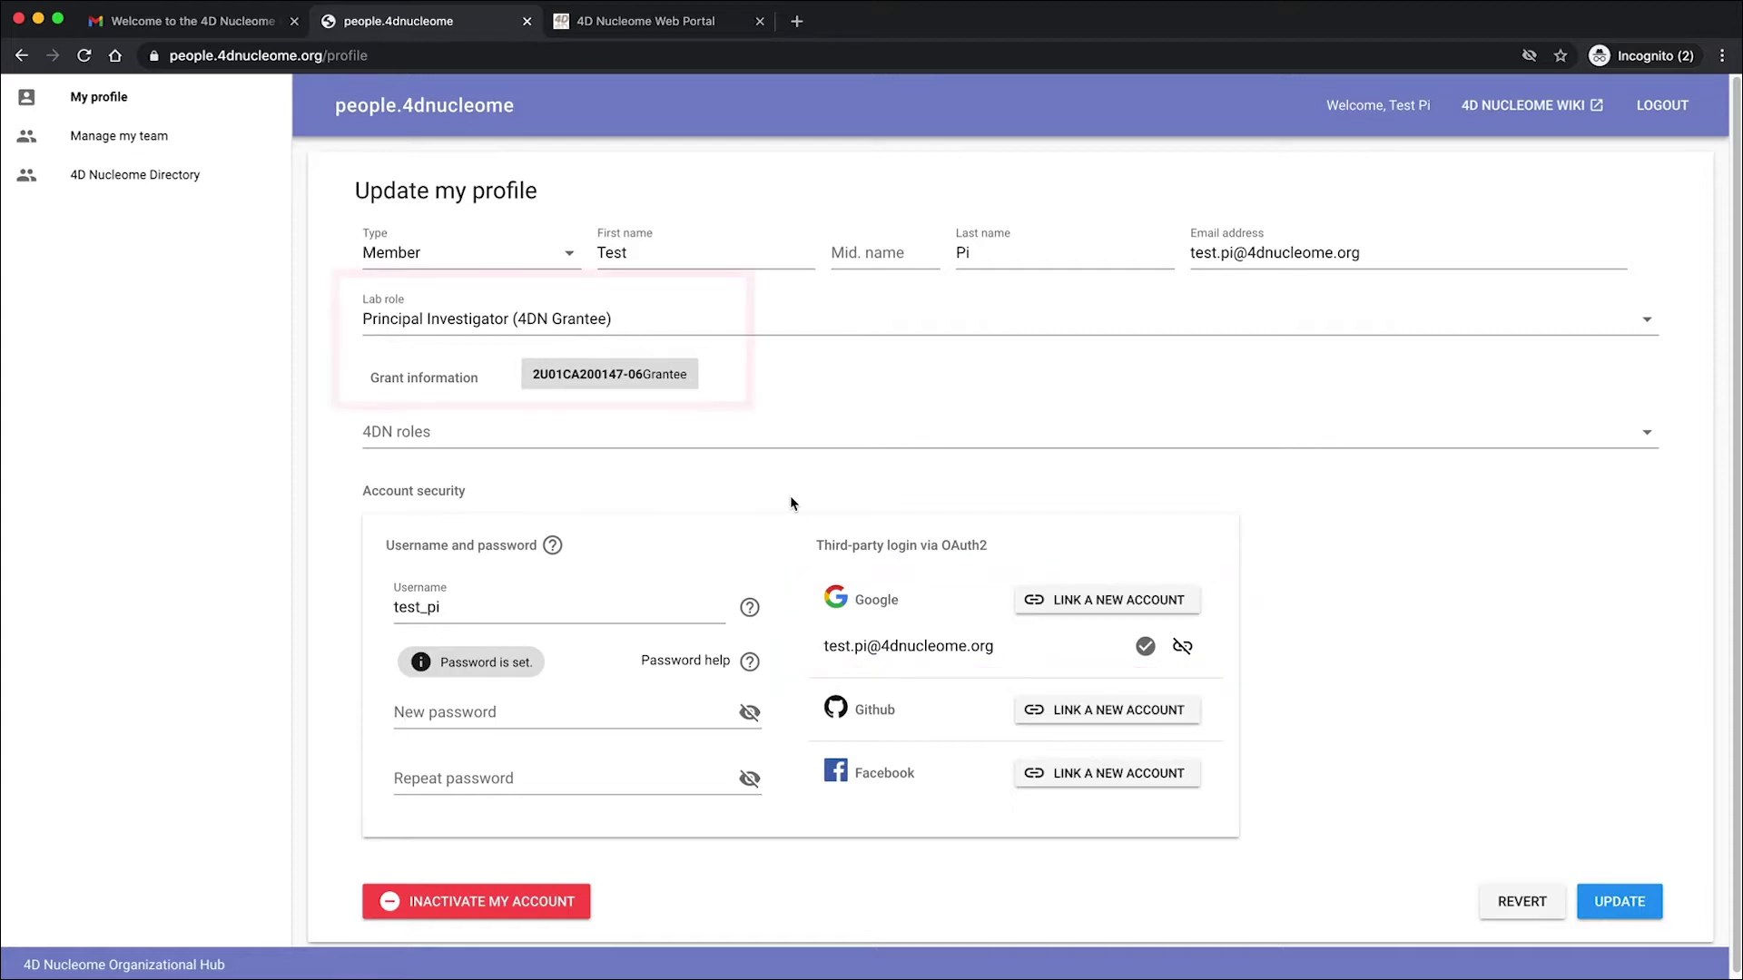
{"action": "left_click", "coordinate": [1331, 234]}
{"action": "left_click", "coordinate": [1662, 105]}
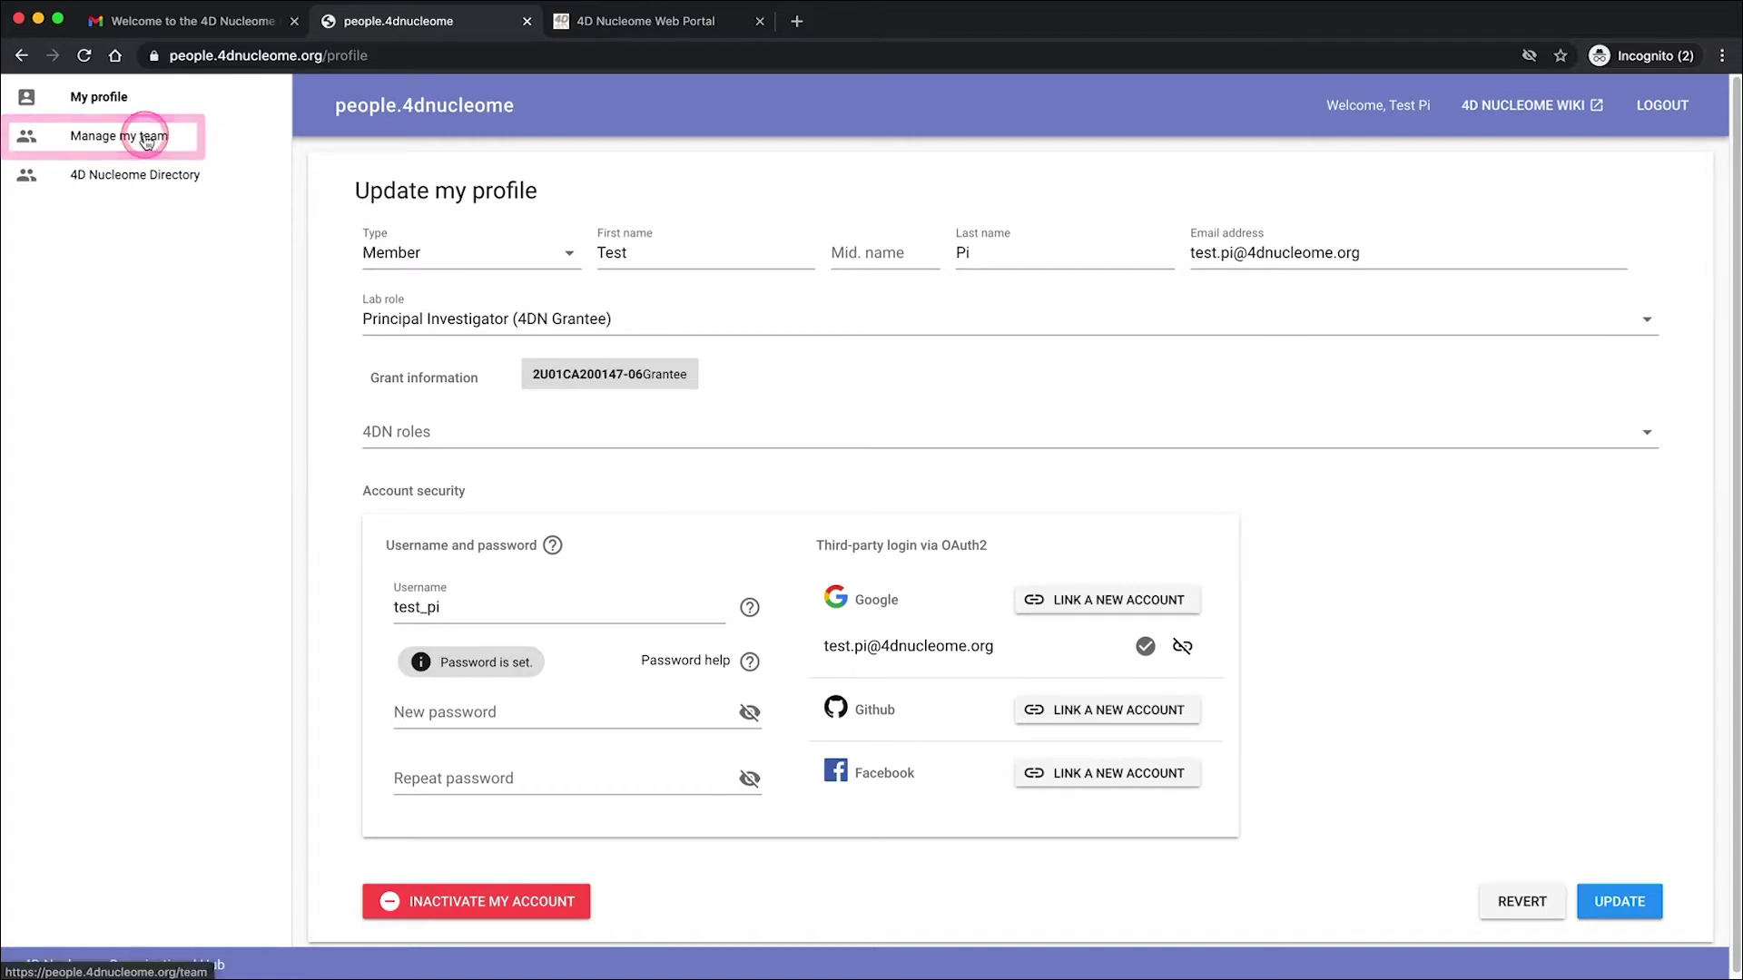
- From Manage my team, start a new member and fill in their first name, last name and e-mail
{"action": "left_click", "coordinate": [145, 138]}
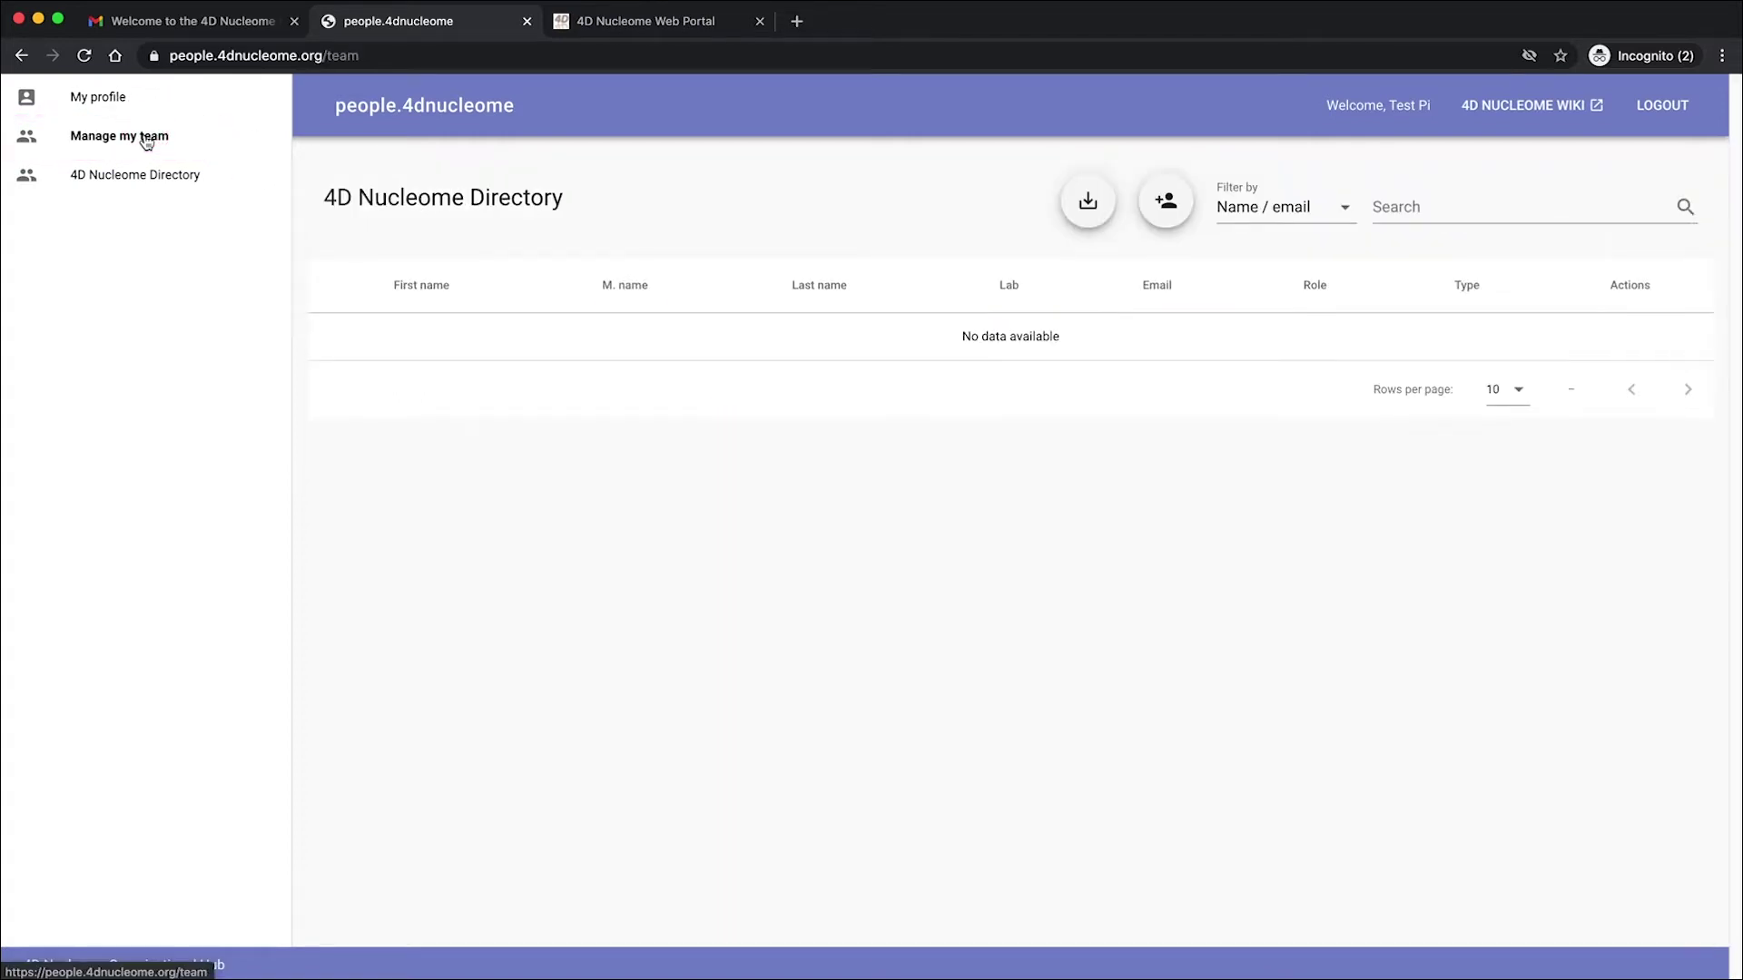
{"action": "left_click", "coordinate": [1161, 209]}
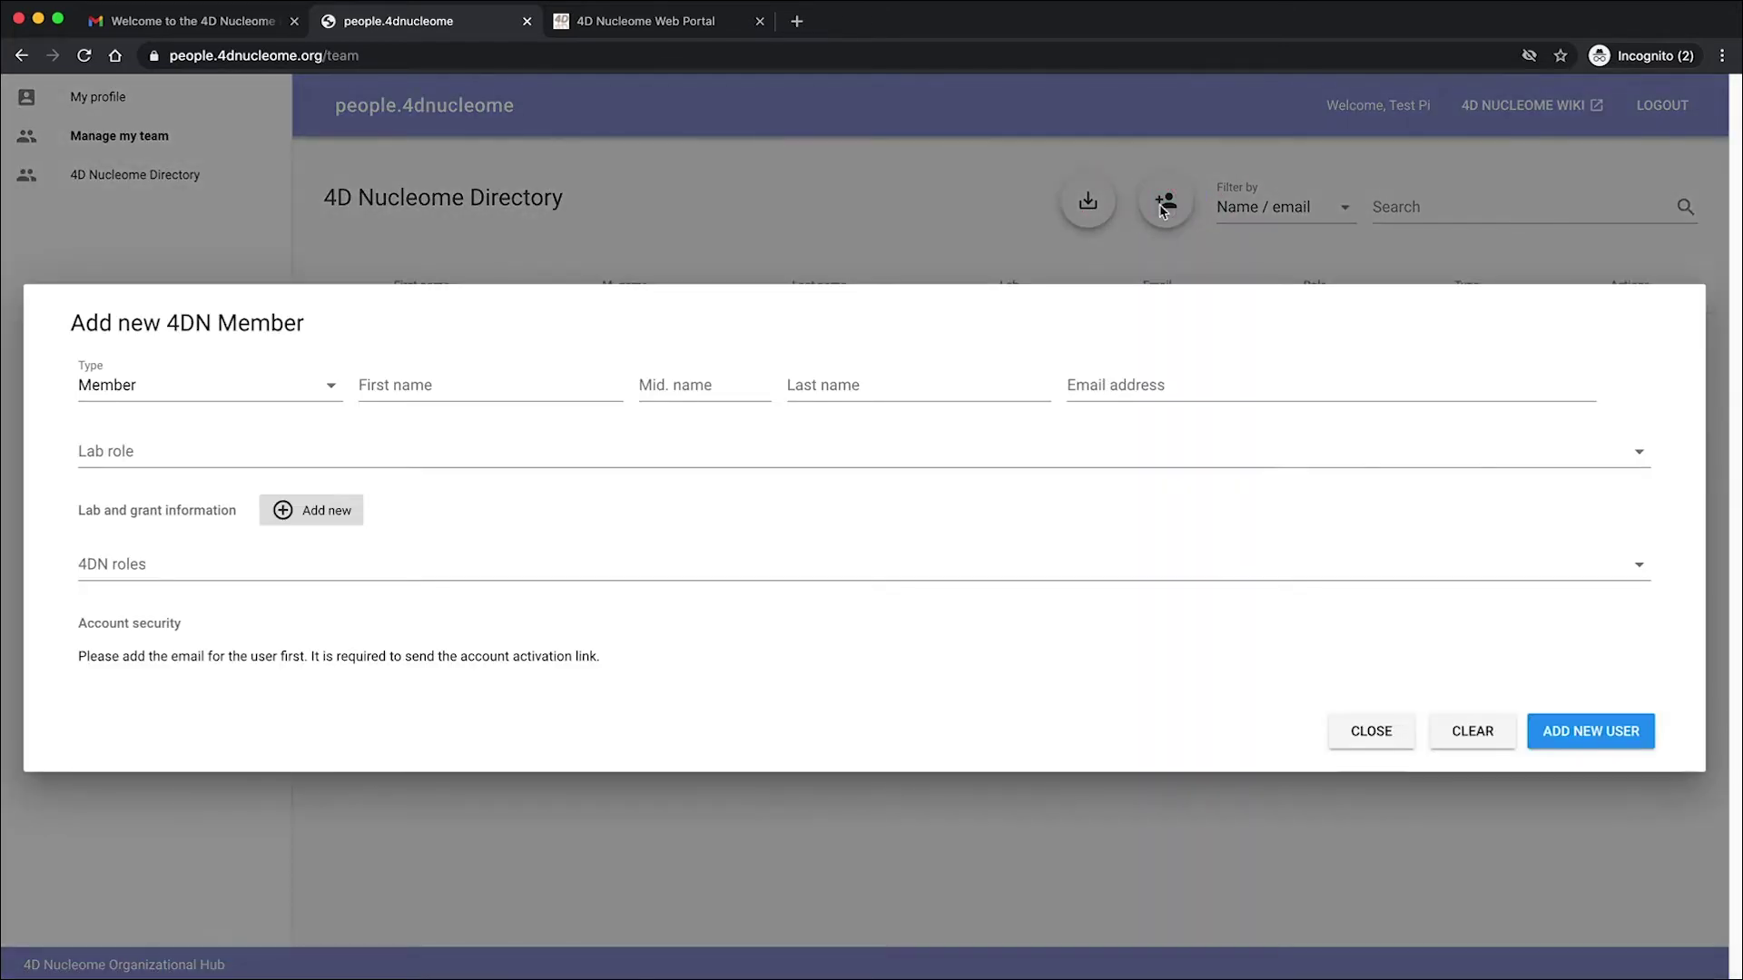
{"action": "left_click", "coordinate": [503, 388]}
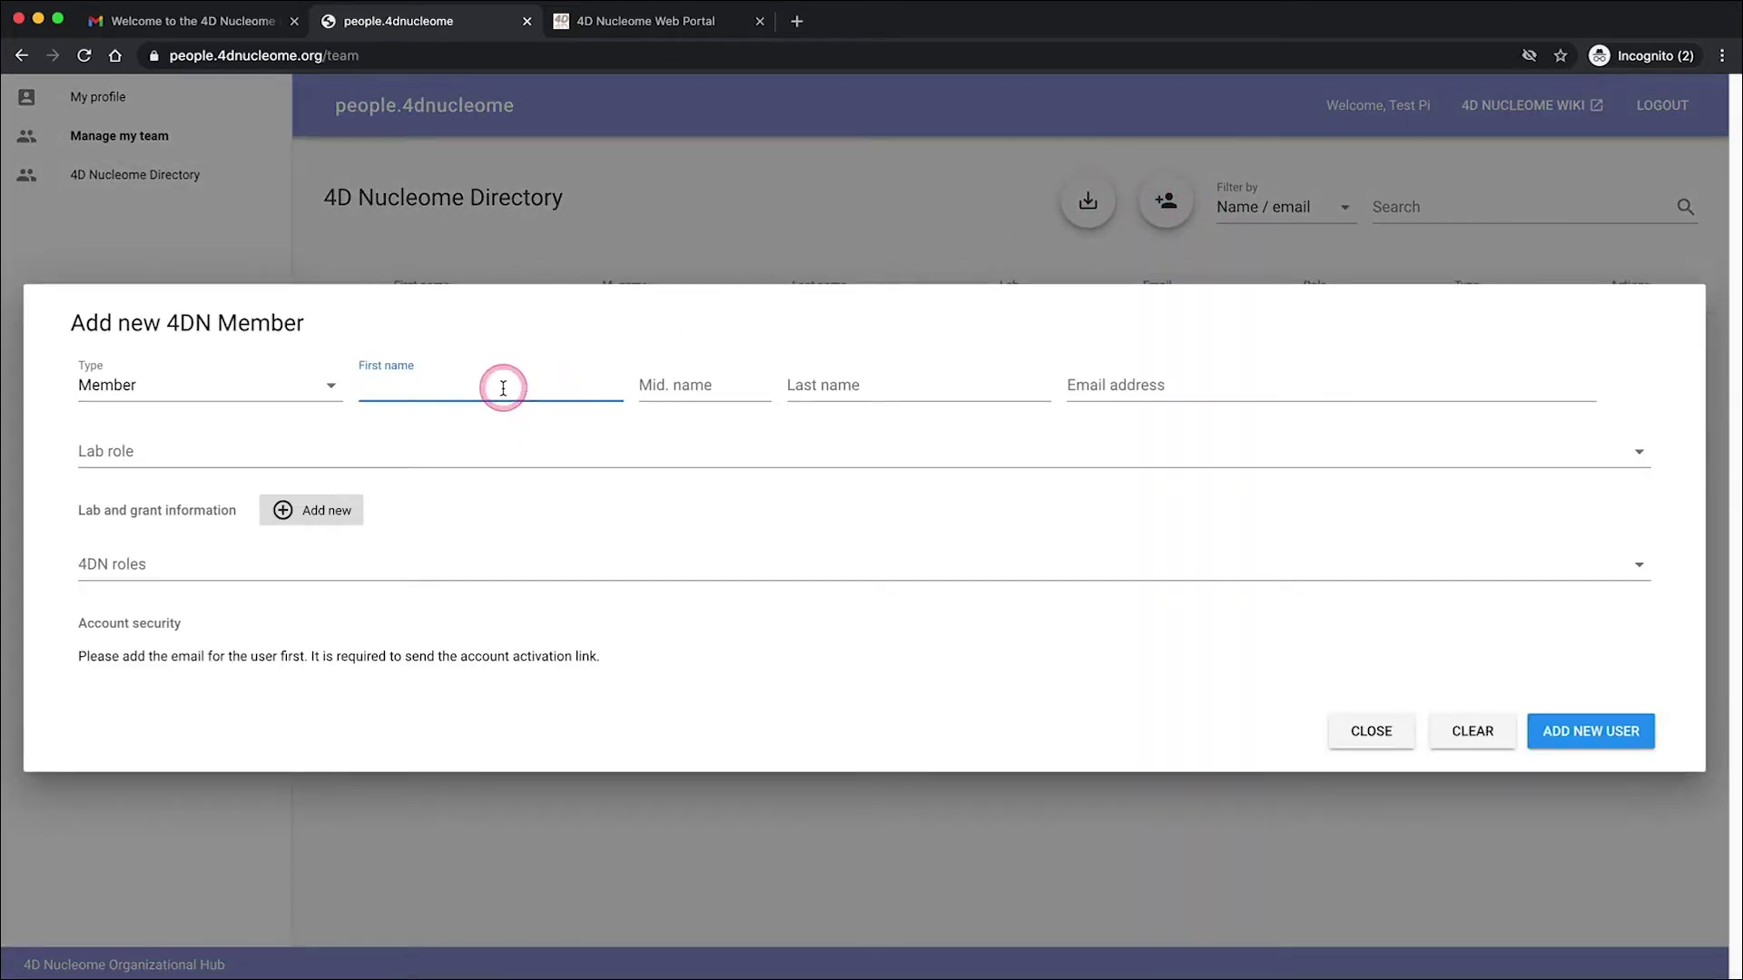
{"action": "left_click", "coordinate": [506, 390]}
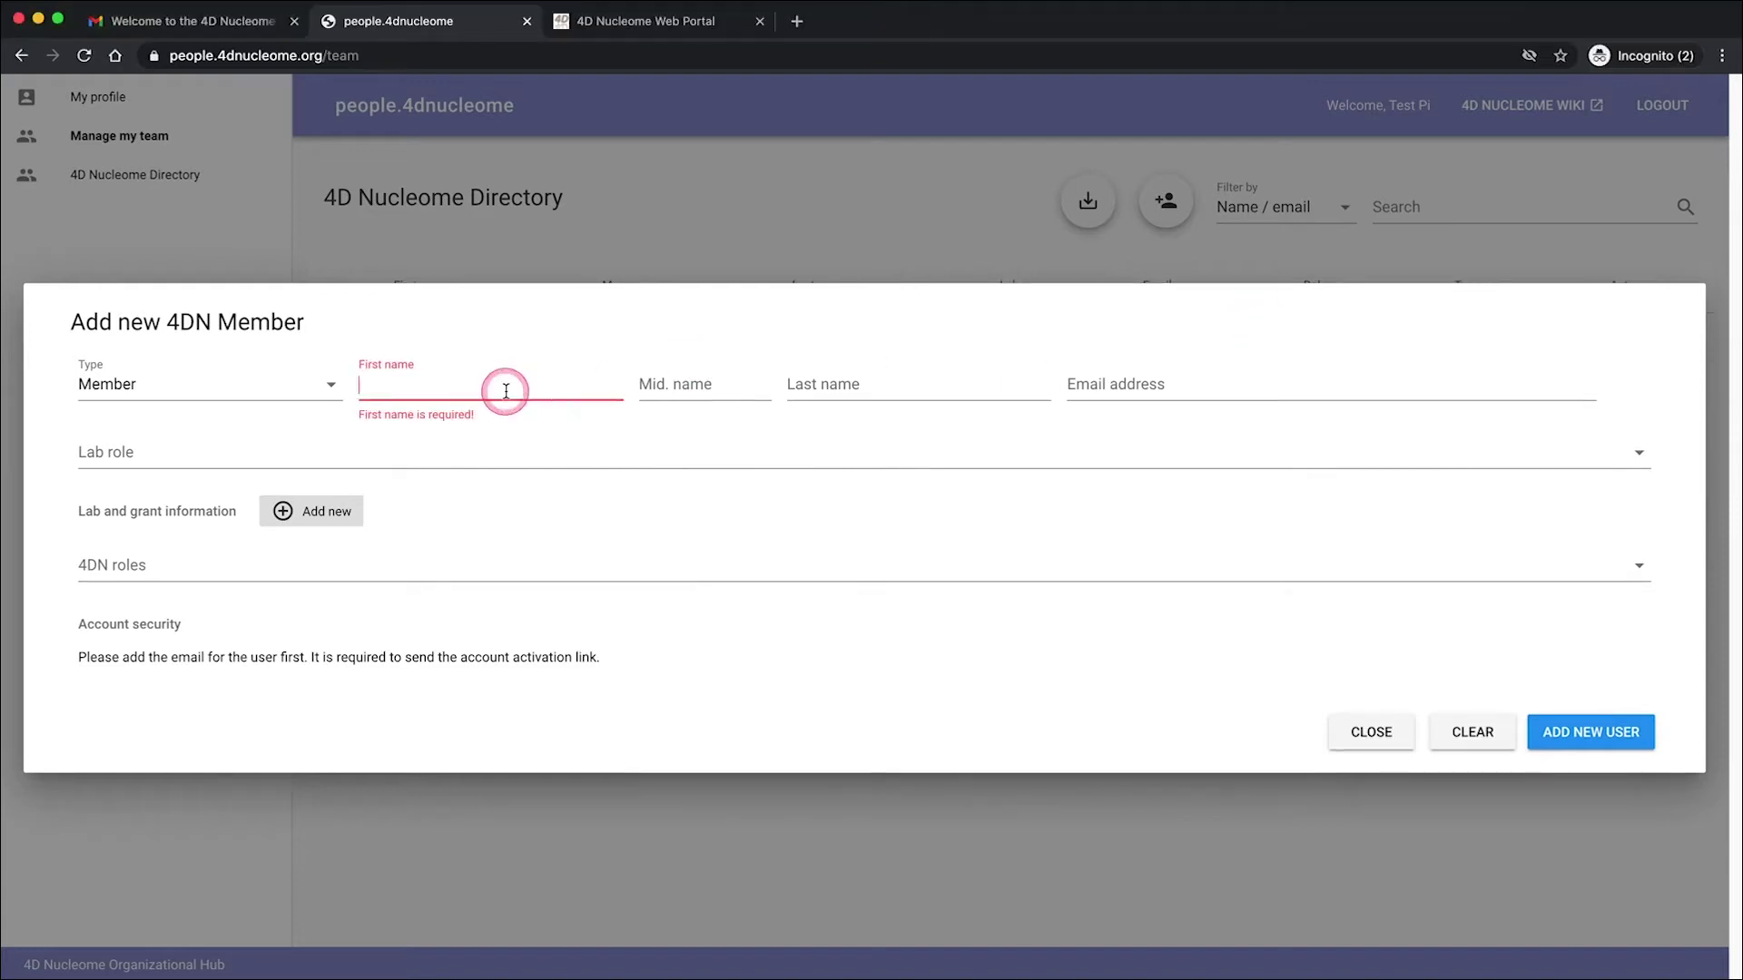
{"action": "type", "text": "Test"}
{"action": "key", "text": "Tab"}
{"action": "key", "text": "Tab"}
{"action": "key", "text": "Tab"}
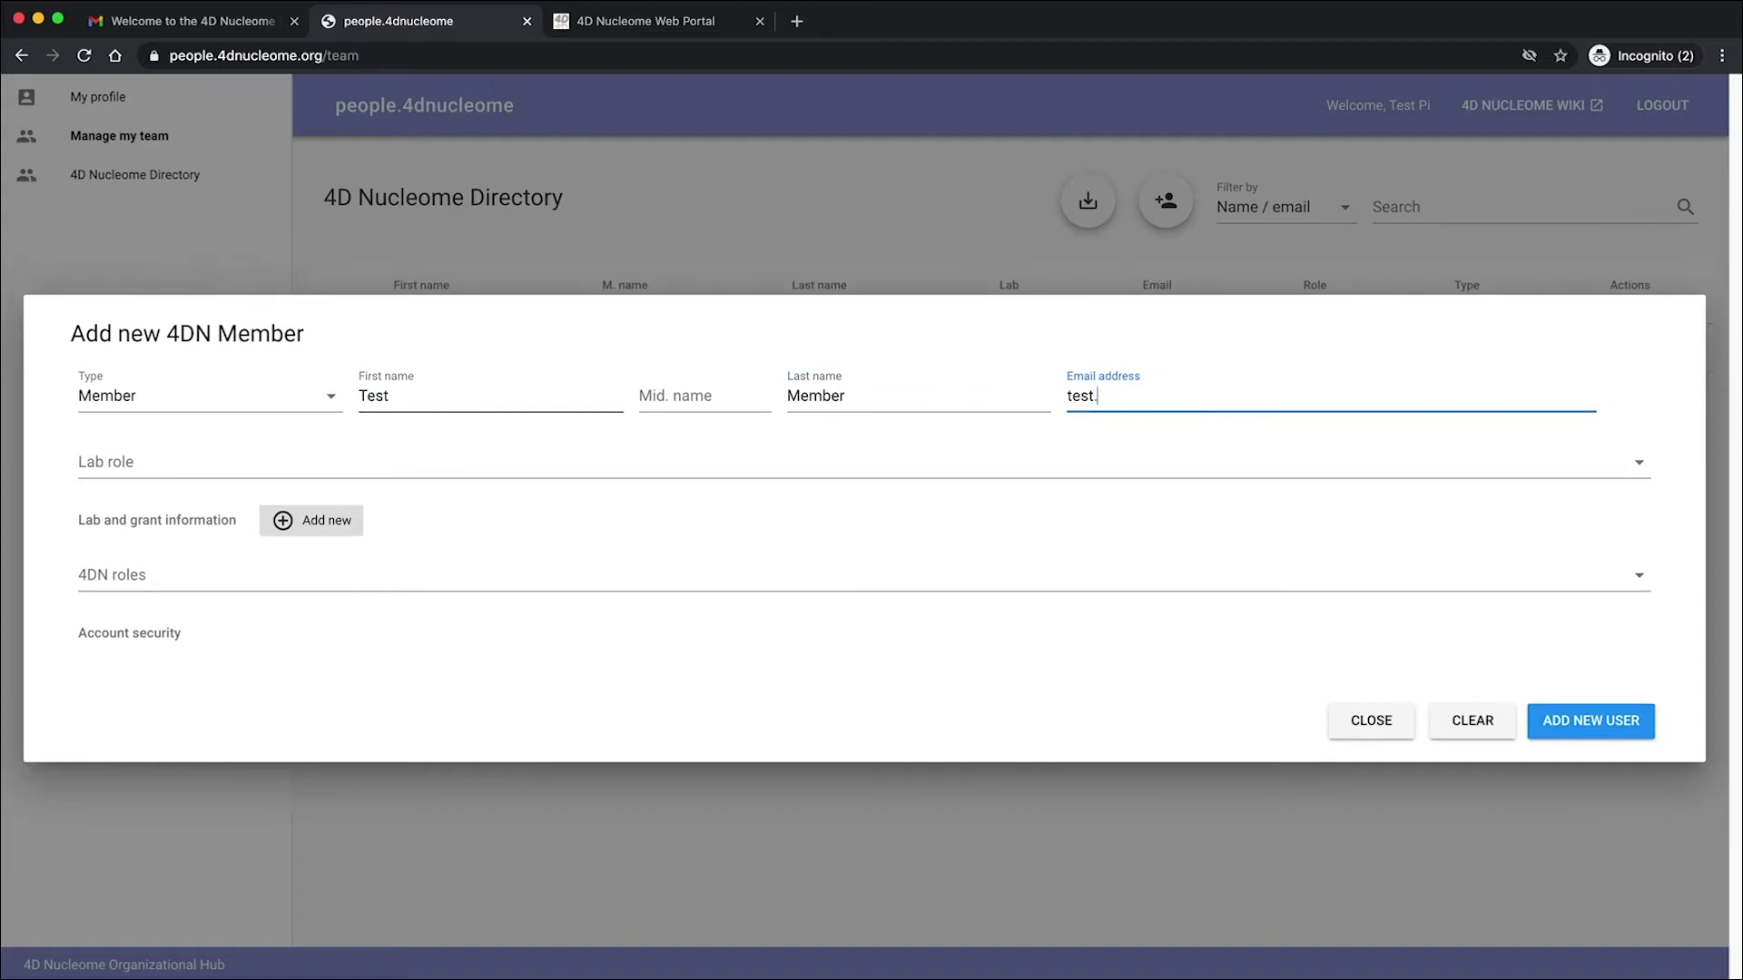
{"action": "key", "text": "Tab"}
- Give the new member the Administrator lab role
{"action": "left_click", "coordinate": [633, 274]}
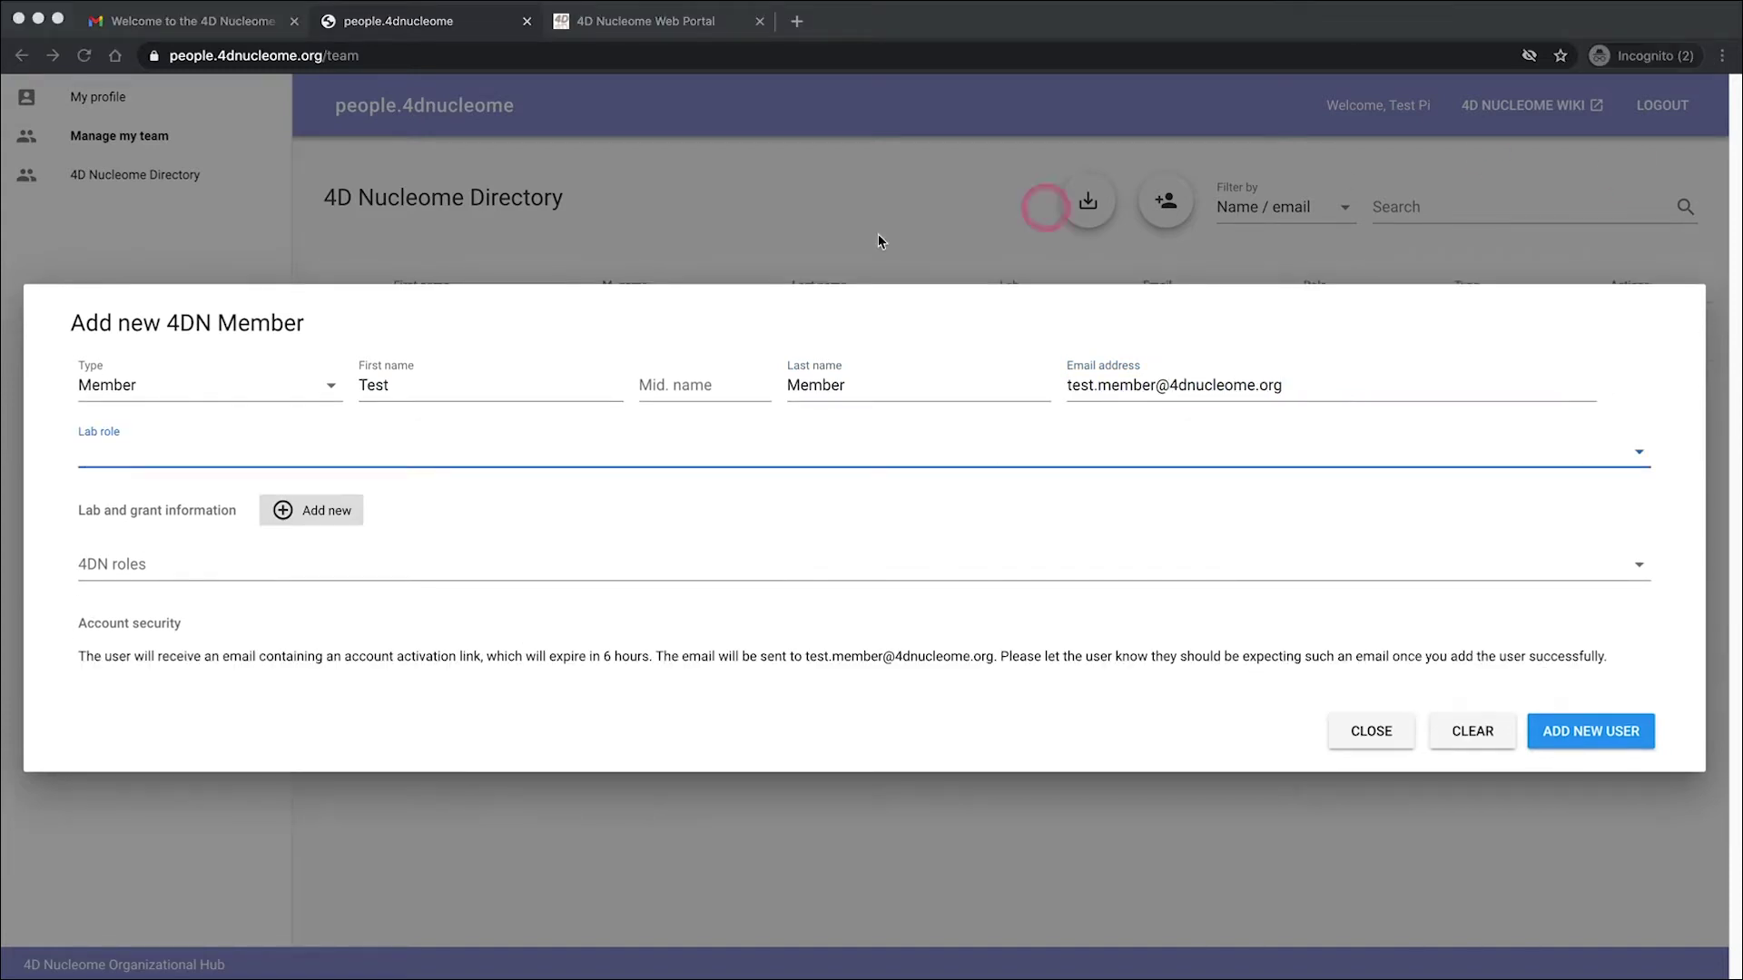
{"action": "left_click", "coordinate": [109, 453]}
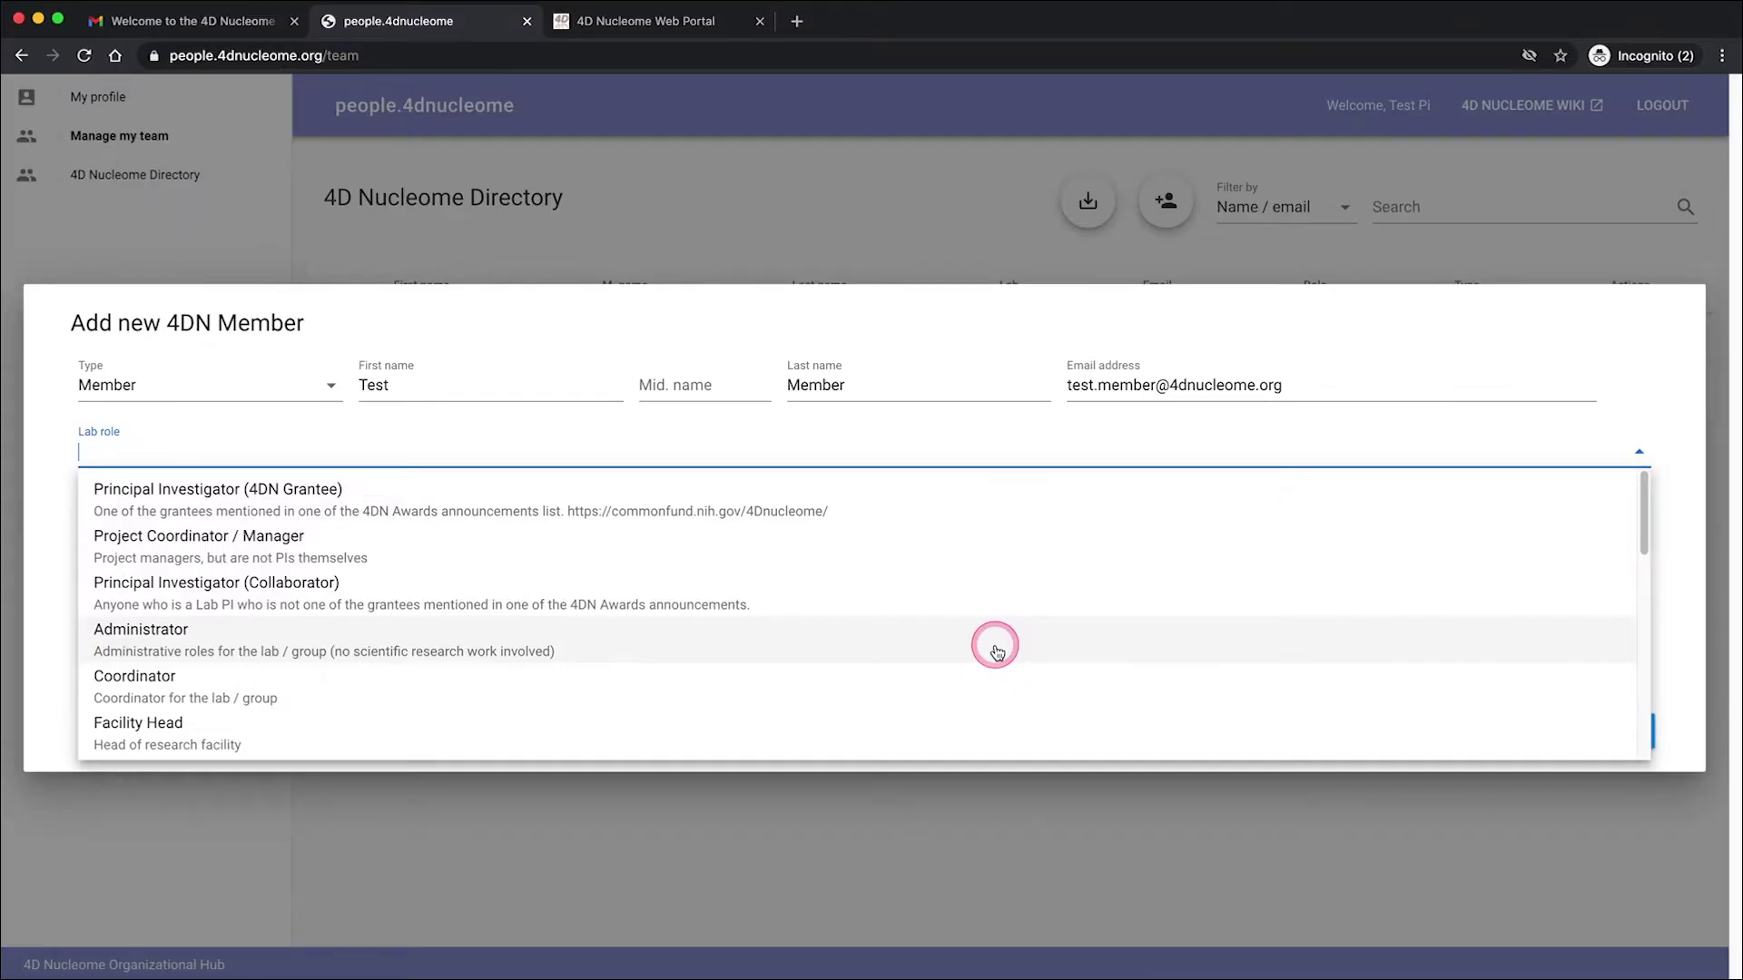
{"action": "left_click", "coordinate": [996, 650]}
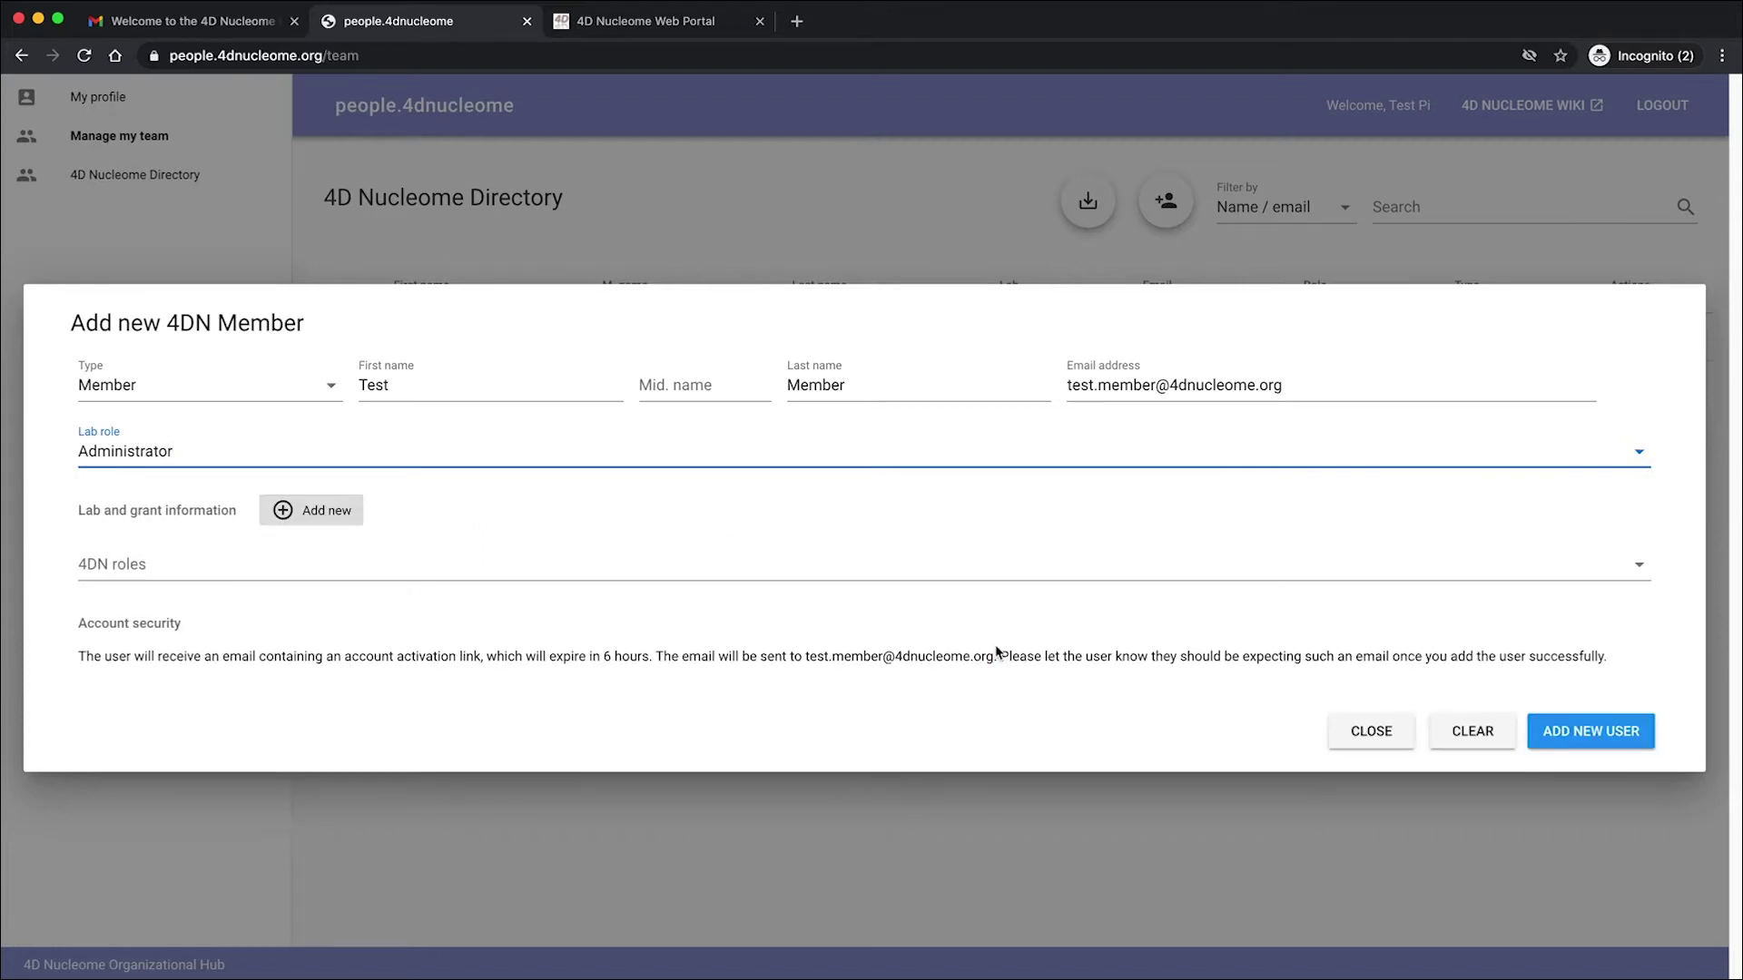
- Attach Test Pi Lab and its grant to the member, then create the new user
{"action": "left_click", "coordinate": [308, 514]}
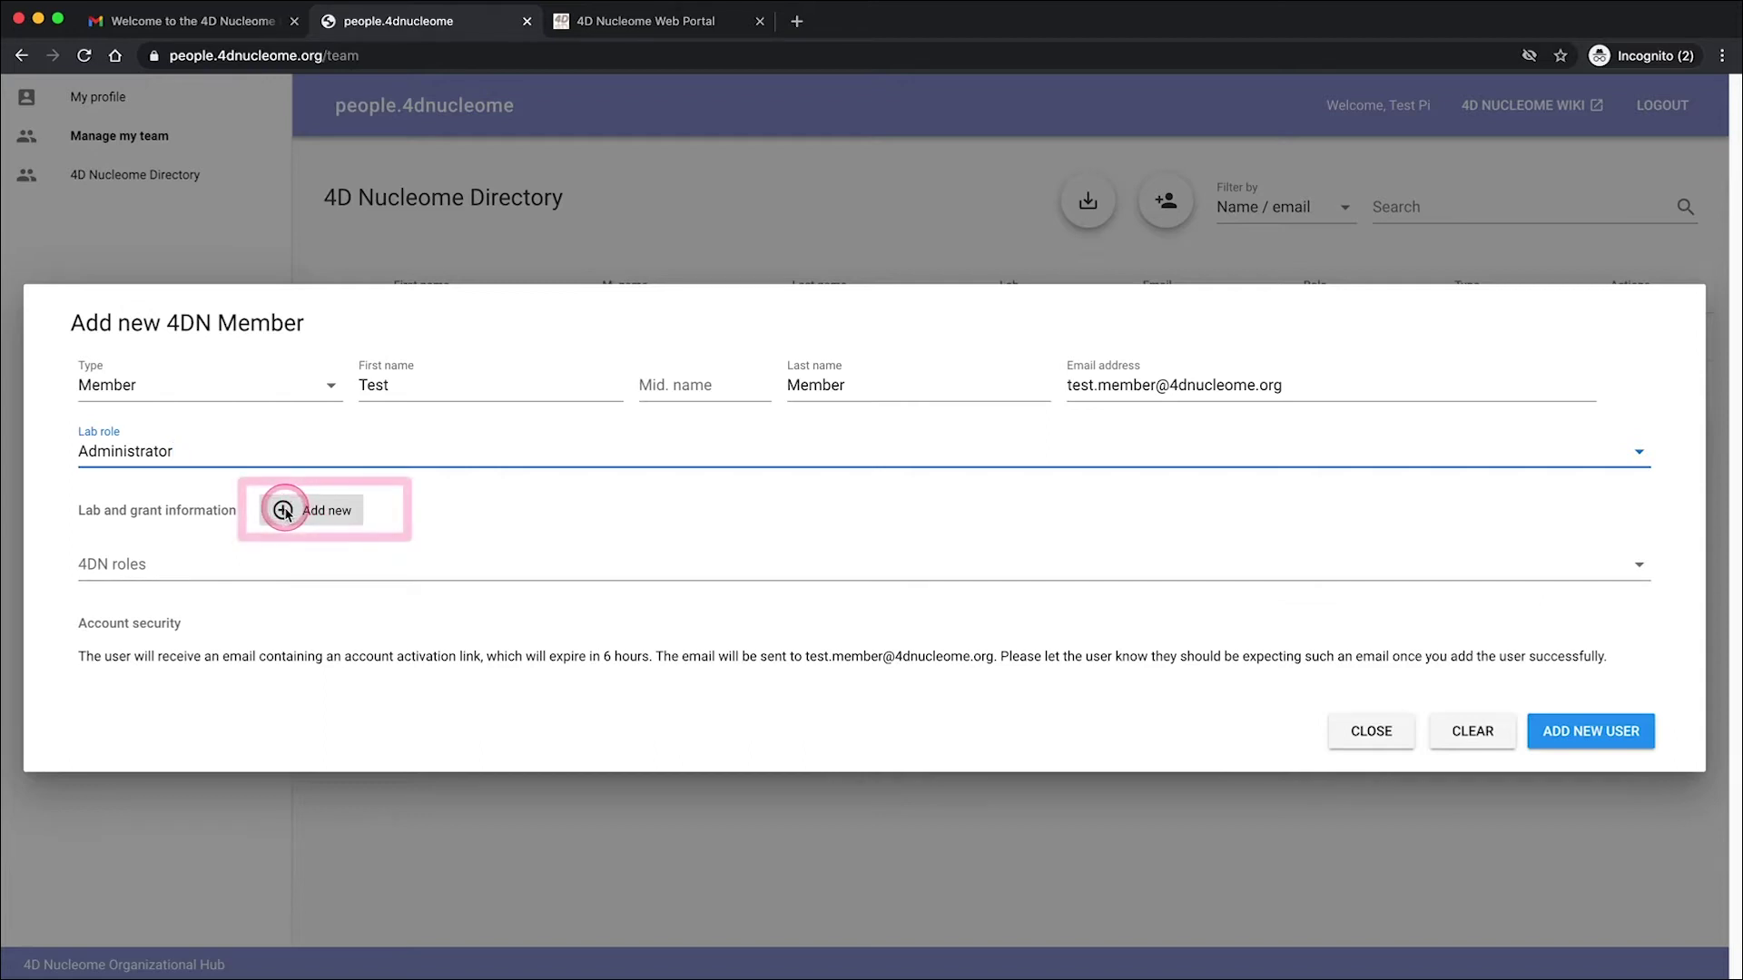
{"action": "left_click", "coordinate": [284, 513]}
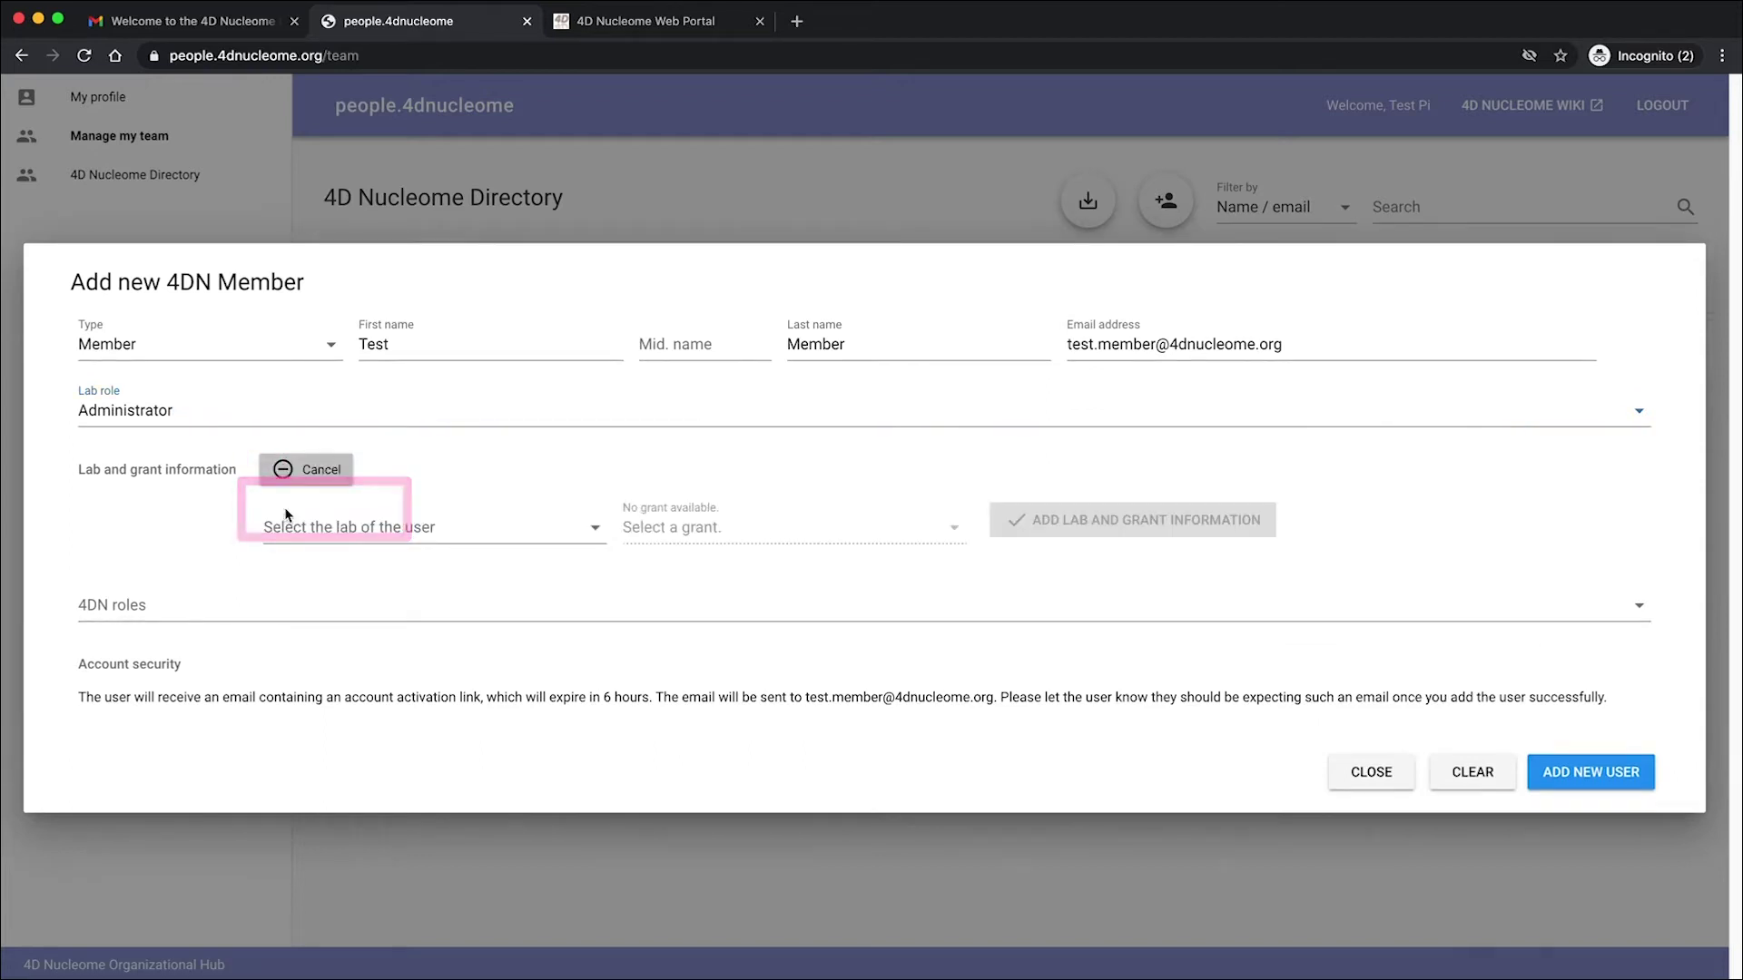
{"action": "left_click", "coordinate": [361, 532]}
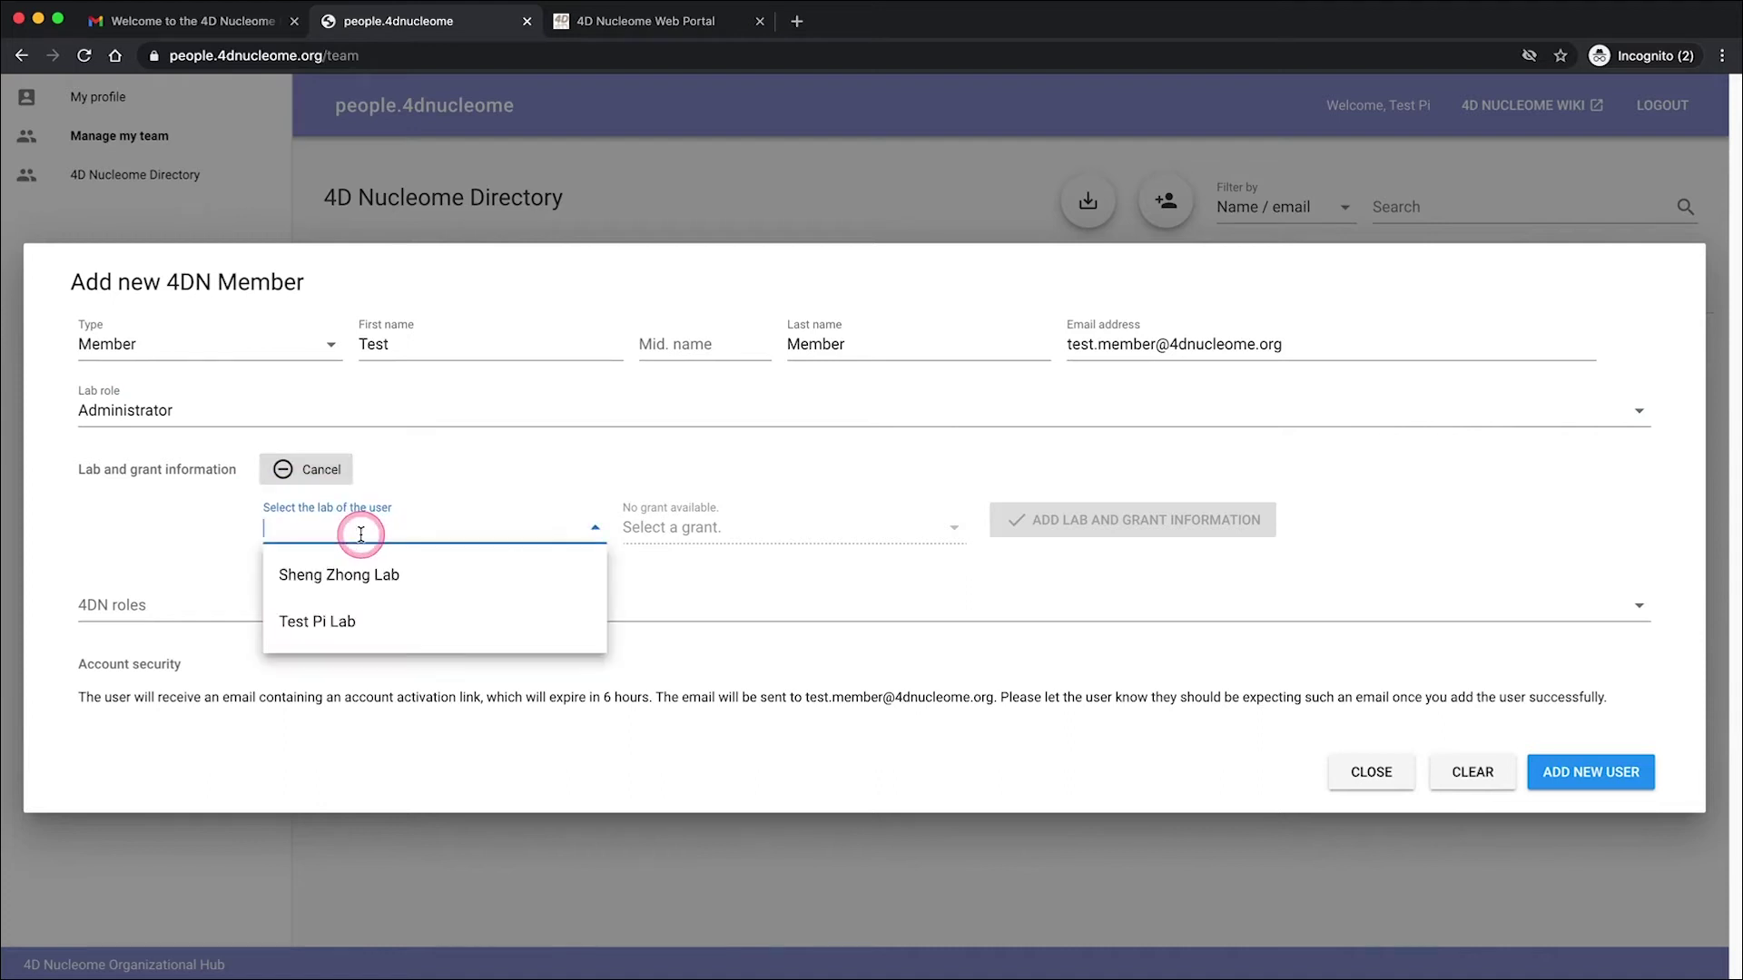
{"action": "left_click", "coordinate": [360, 628]}
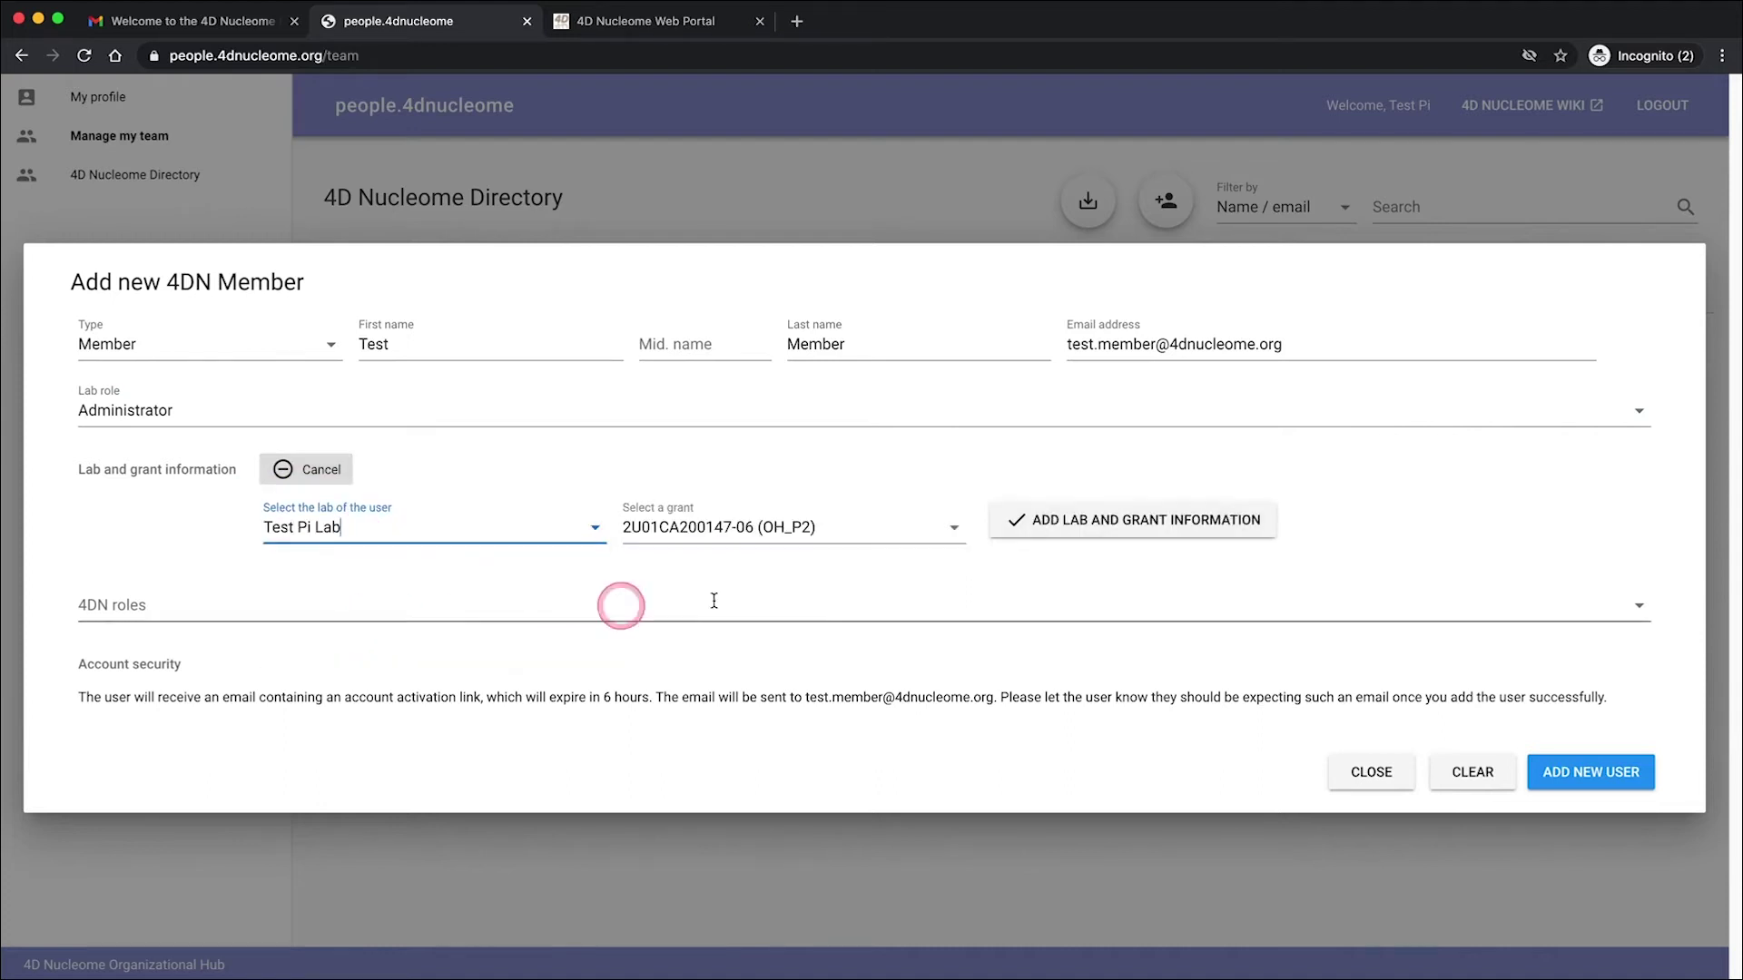
{"action": "left_click", "coordinate": [1224, 525]}
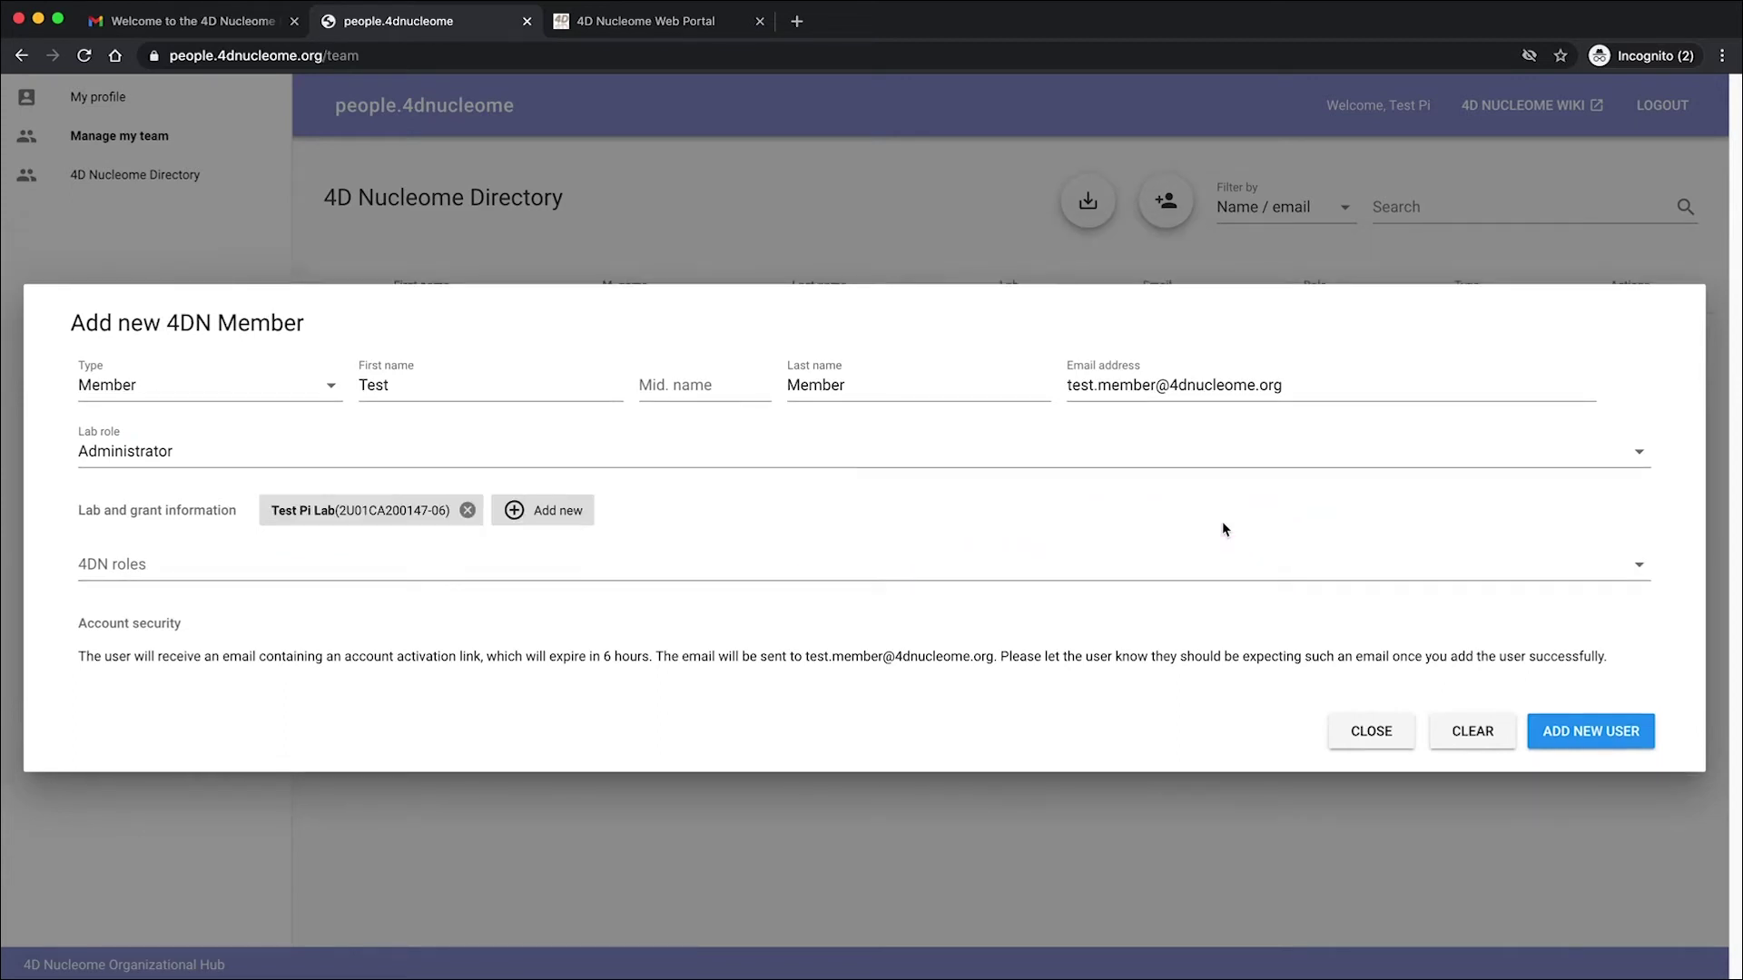
{"action": "left_click", "coordinate": [1626, 733]}
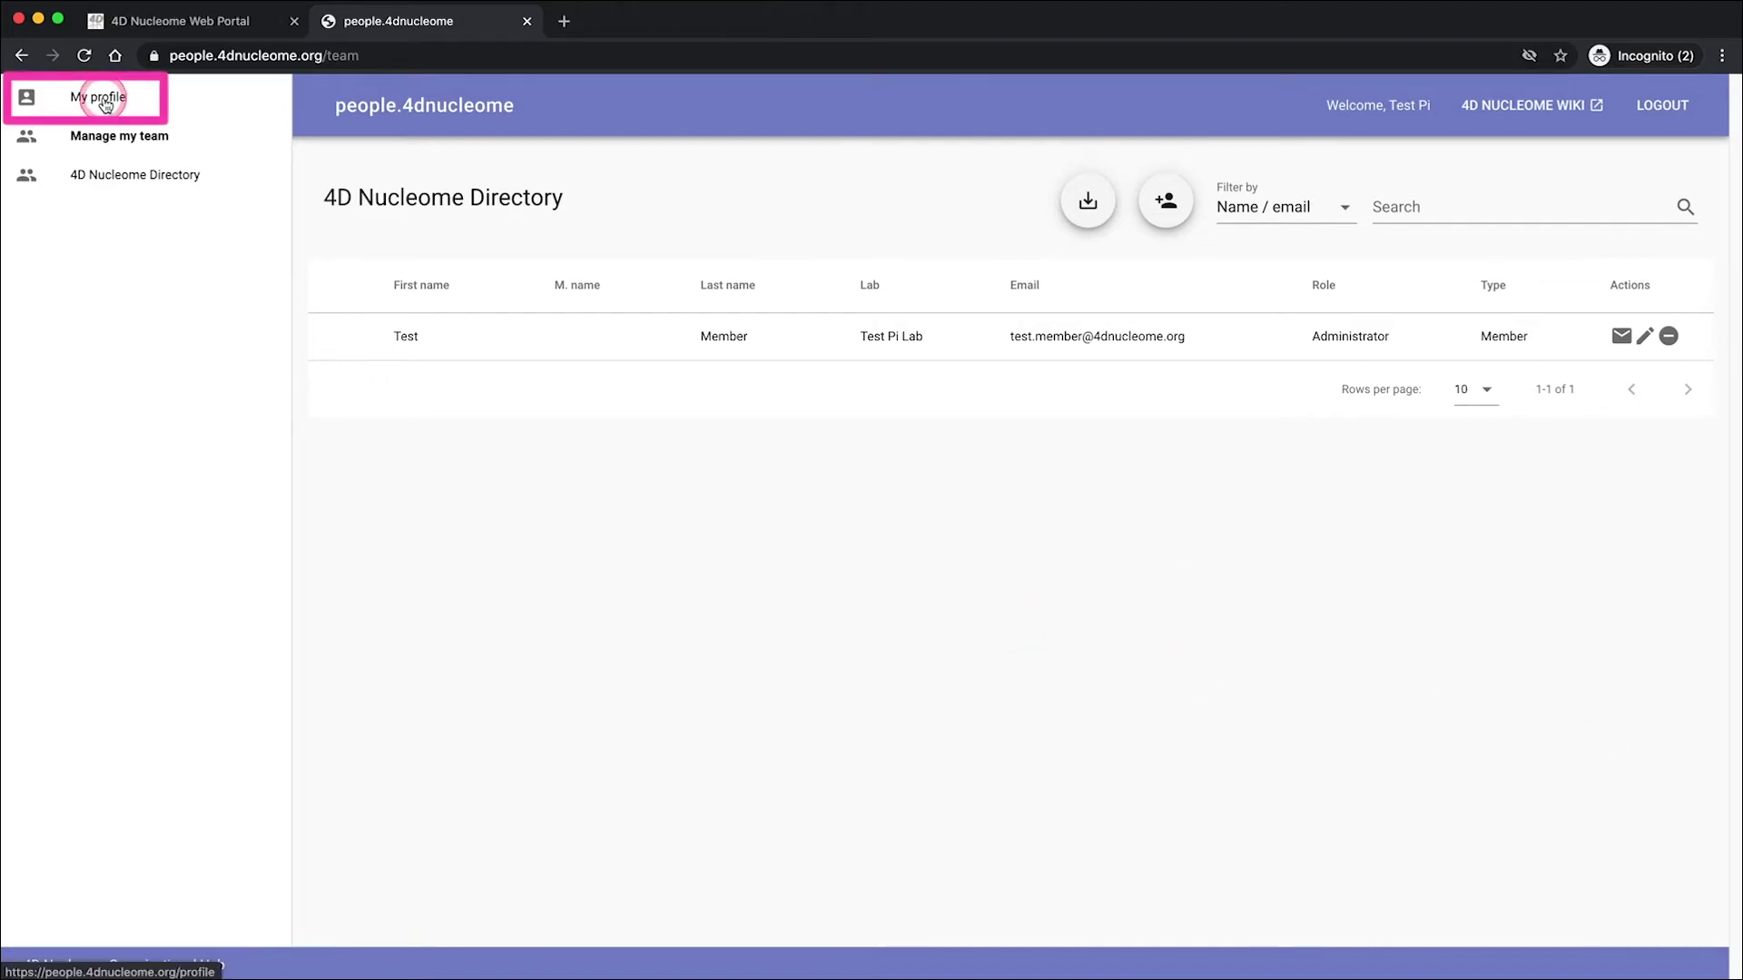
- On My profile, add the Joint 4D Nucleome Analysis Working Group Member role and save with UPDATE
{"action": "left_click", "coordinate": [104, 103]}
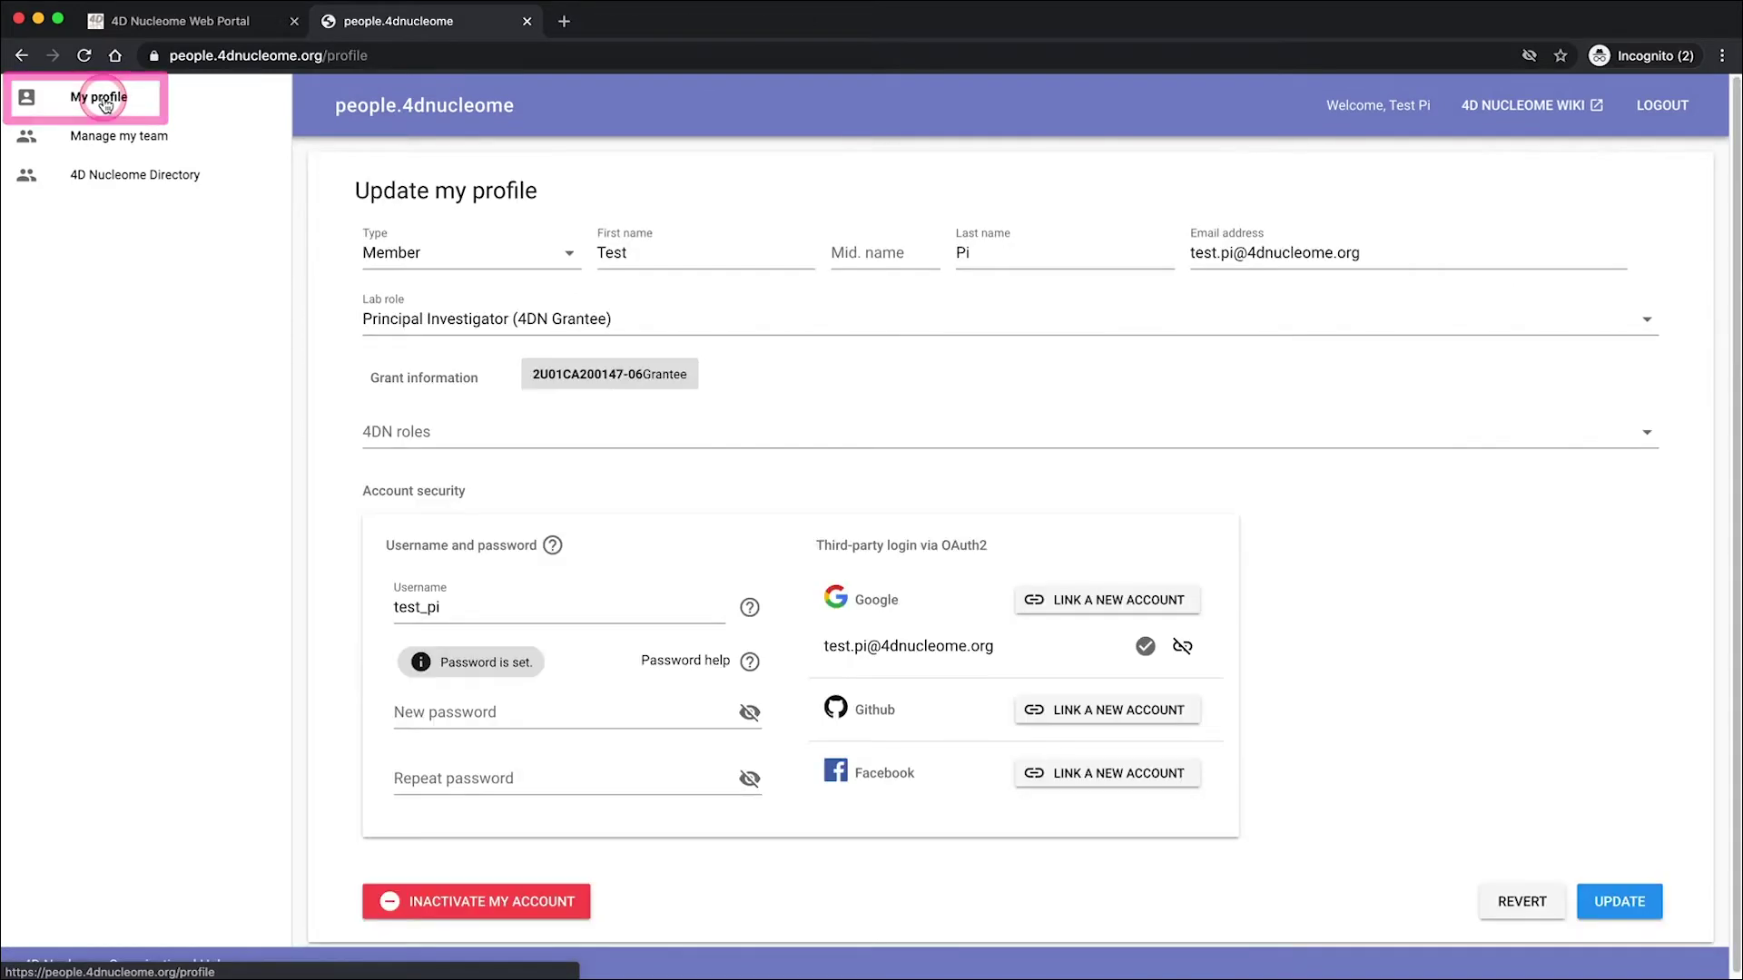
{"action": "left_click", "coordinate": [588, 436]}
{"action": "scroll", "coordinate": [585, 522], "scroll_direction": "down", "scroll_amount": 5}
{"action": "scroll", "coordinate": [591, 554], "scroll_direction": "down", "scroll_amount": 3}
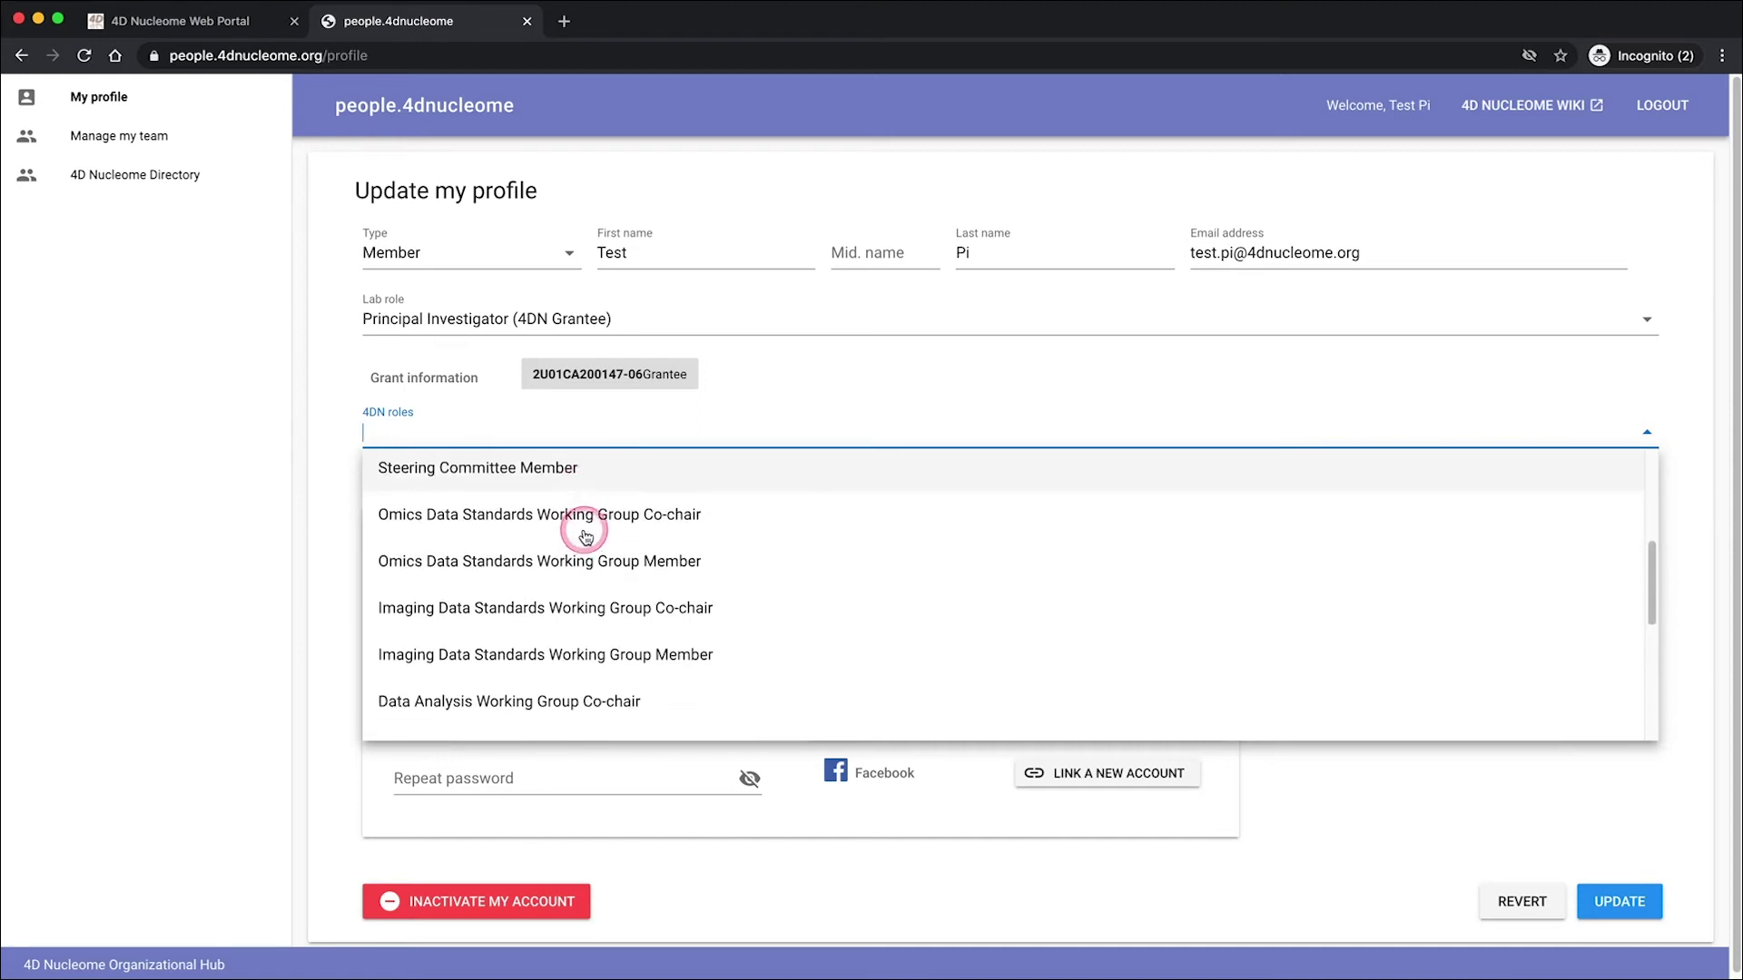
{"action": "scroll", "coordinate": [591, 554], "scroll_direction": "down", "scroll_amount": 3}
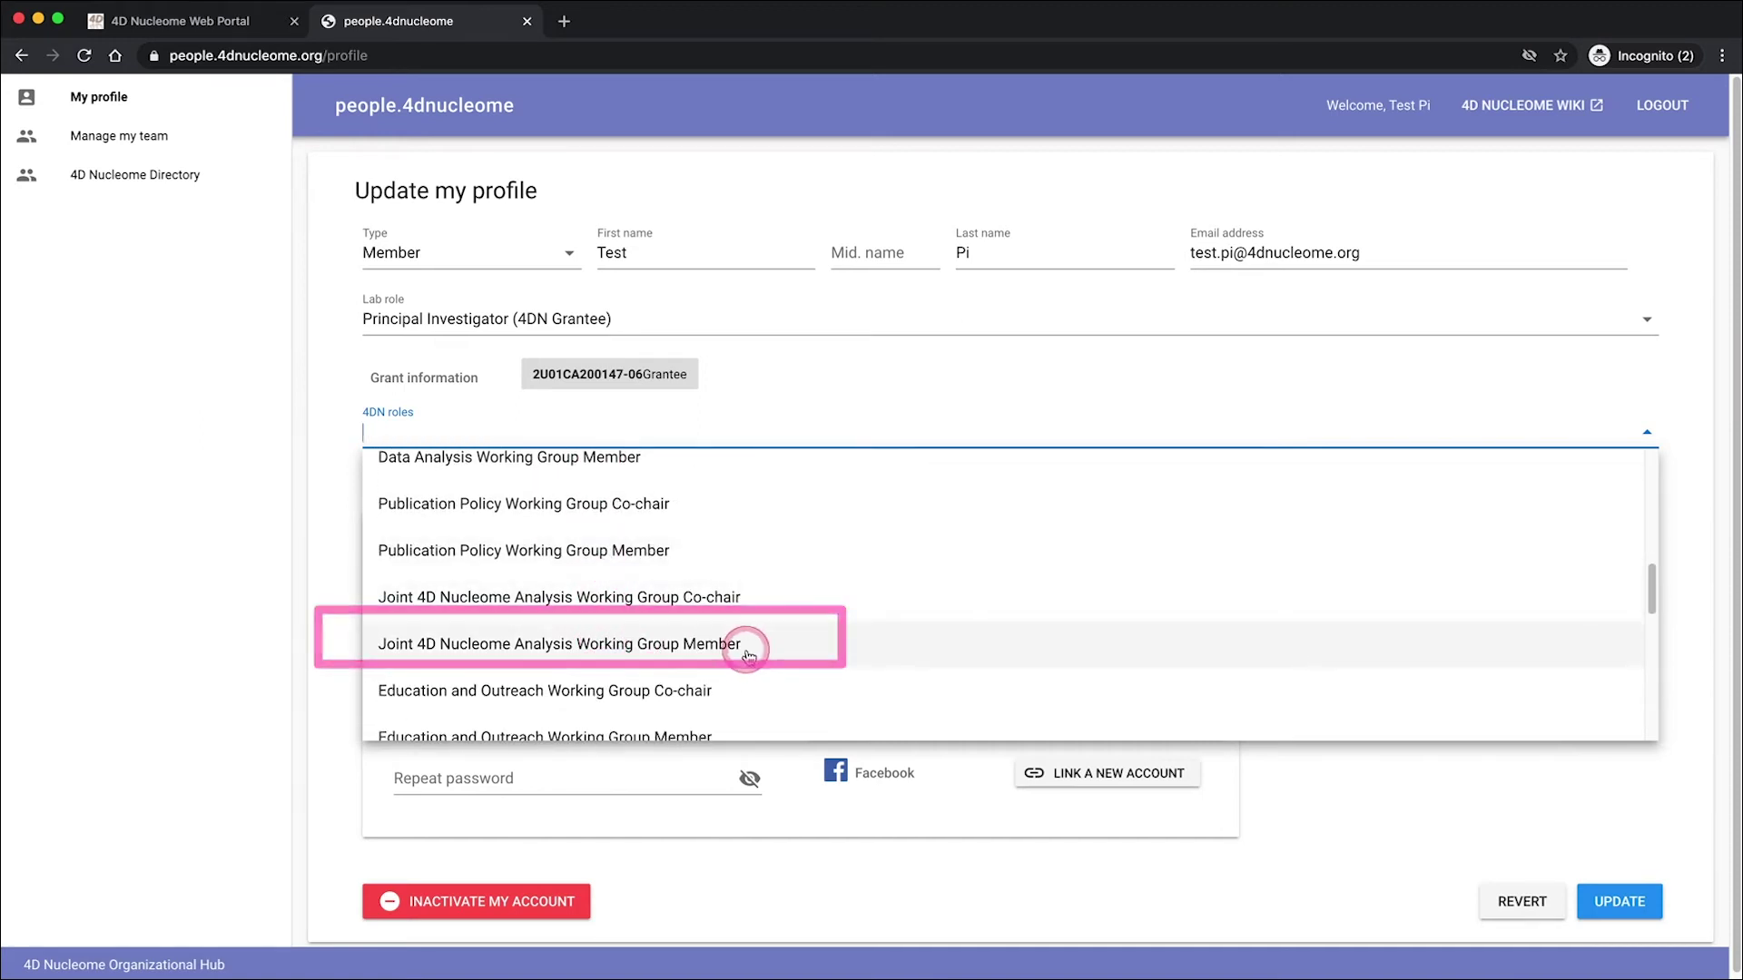
{"action": "left_click", "coordinate": [751, 645]}
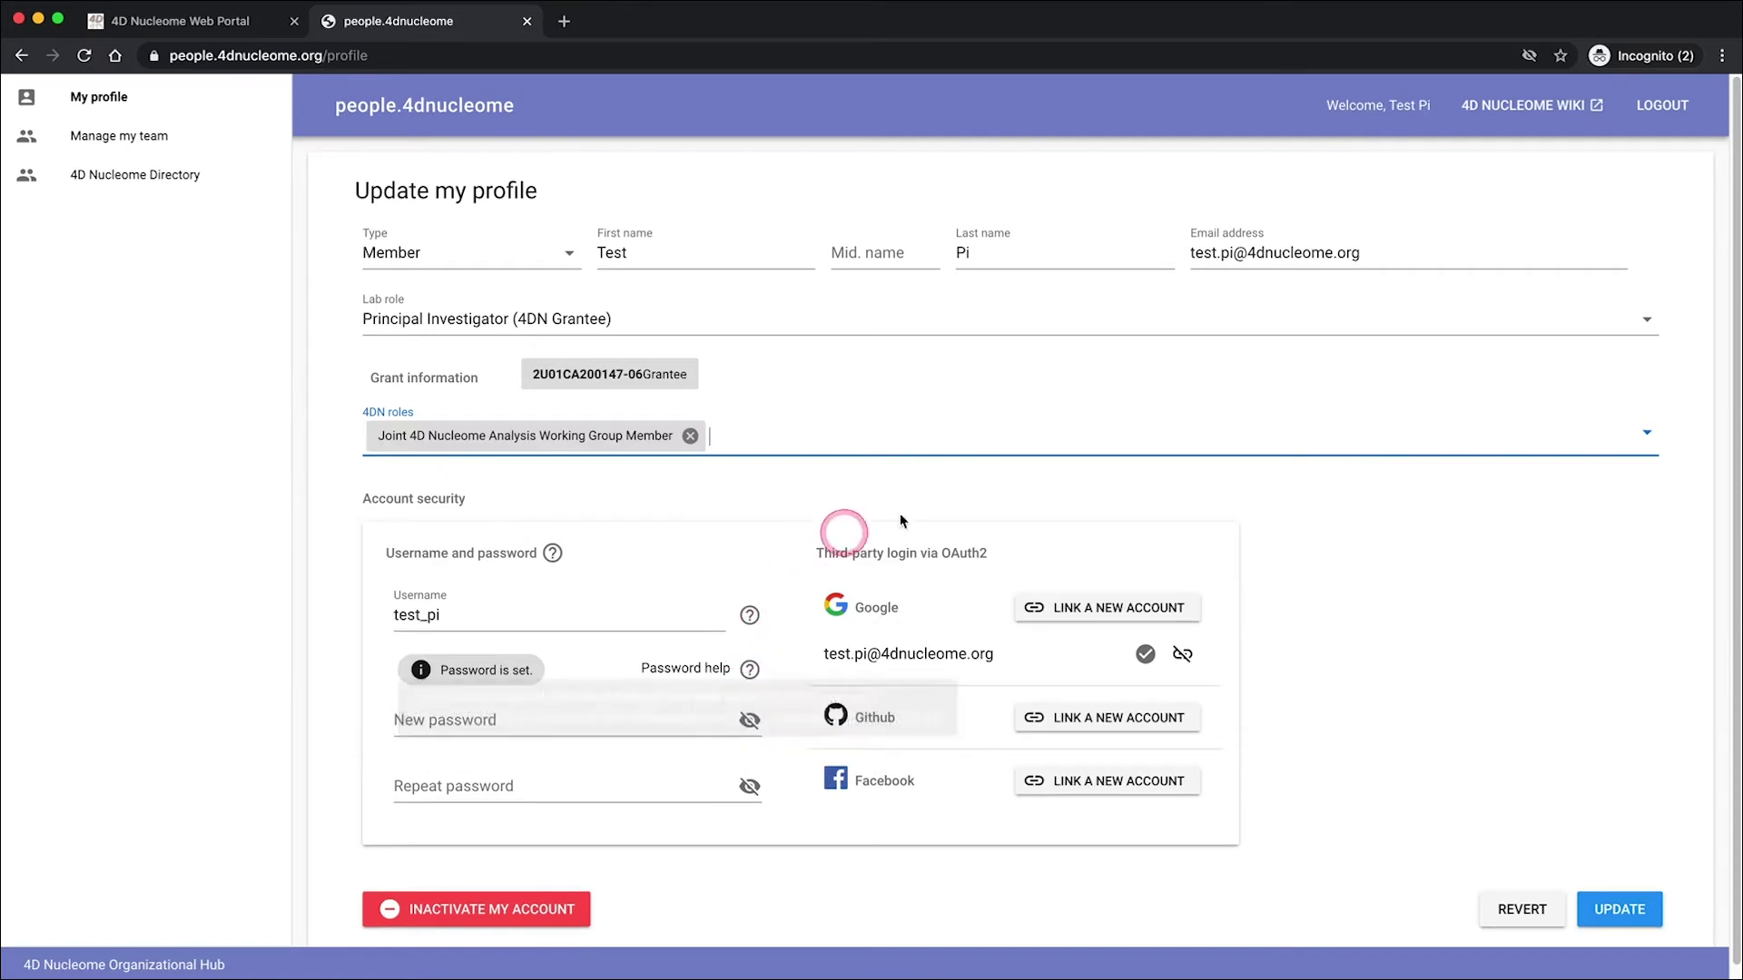
{"action": "left_click", "coordinate": [1629, 913]}
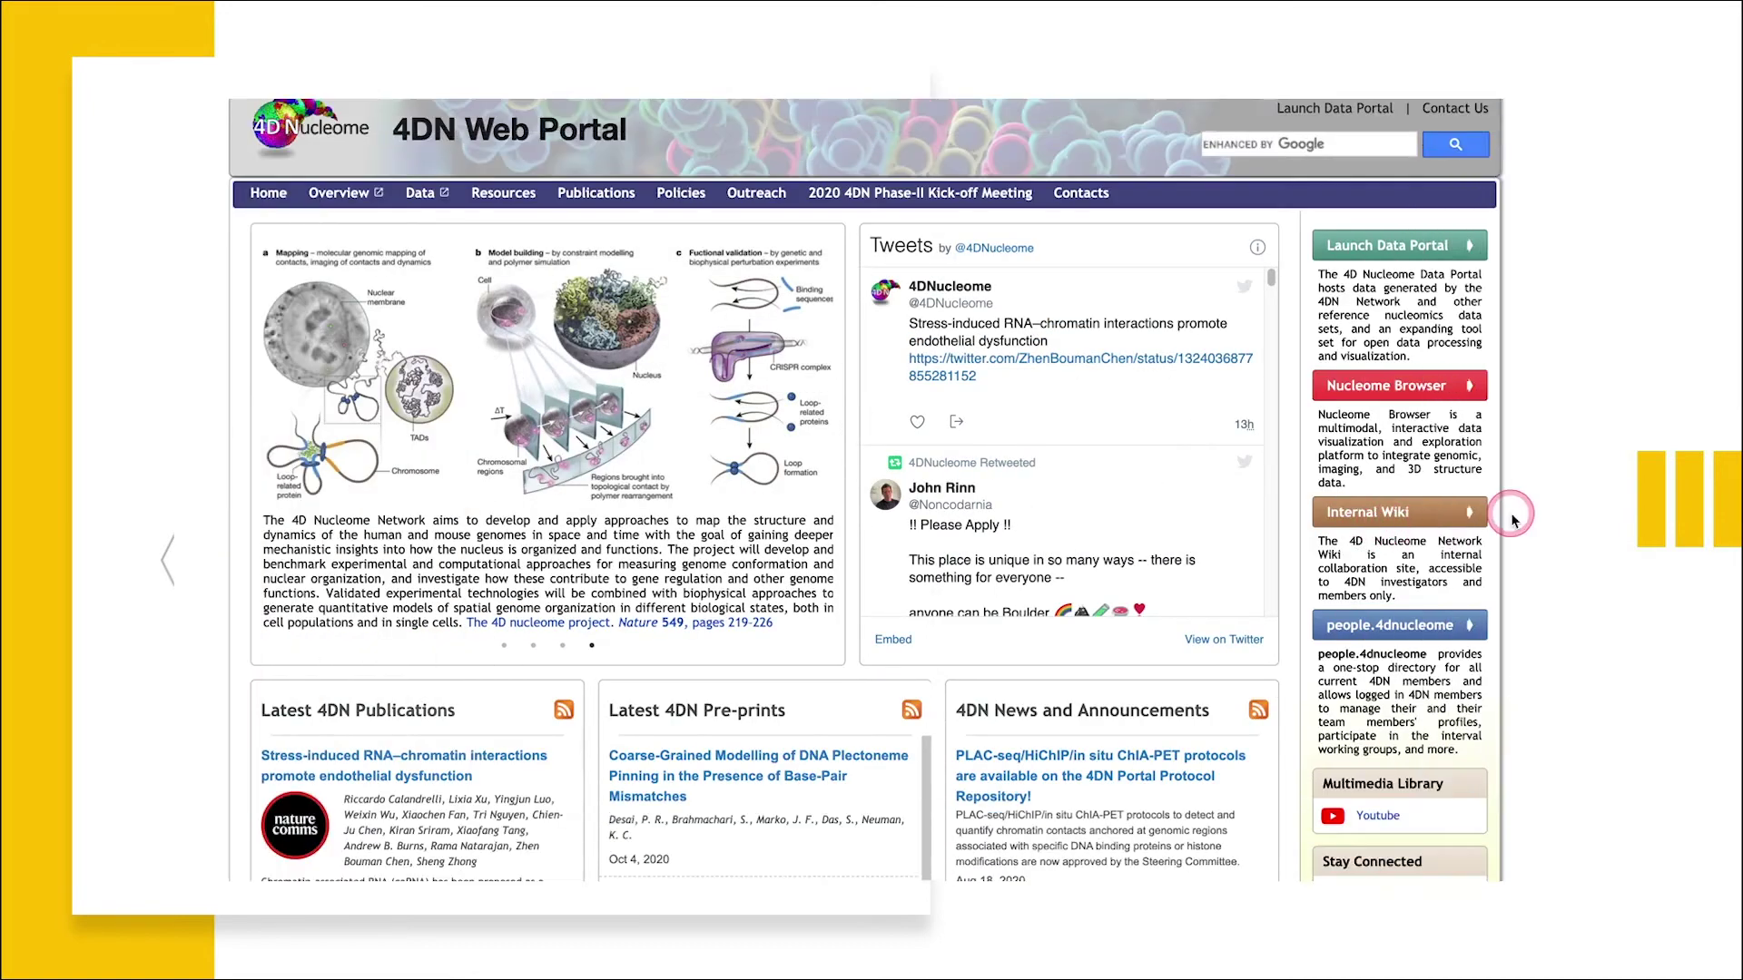
- Bring the browser forward and open the Internal Wiki from the 4DN Web Portal sidebar
{"action": "left_click", "coordinate": [1542, 514]}
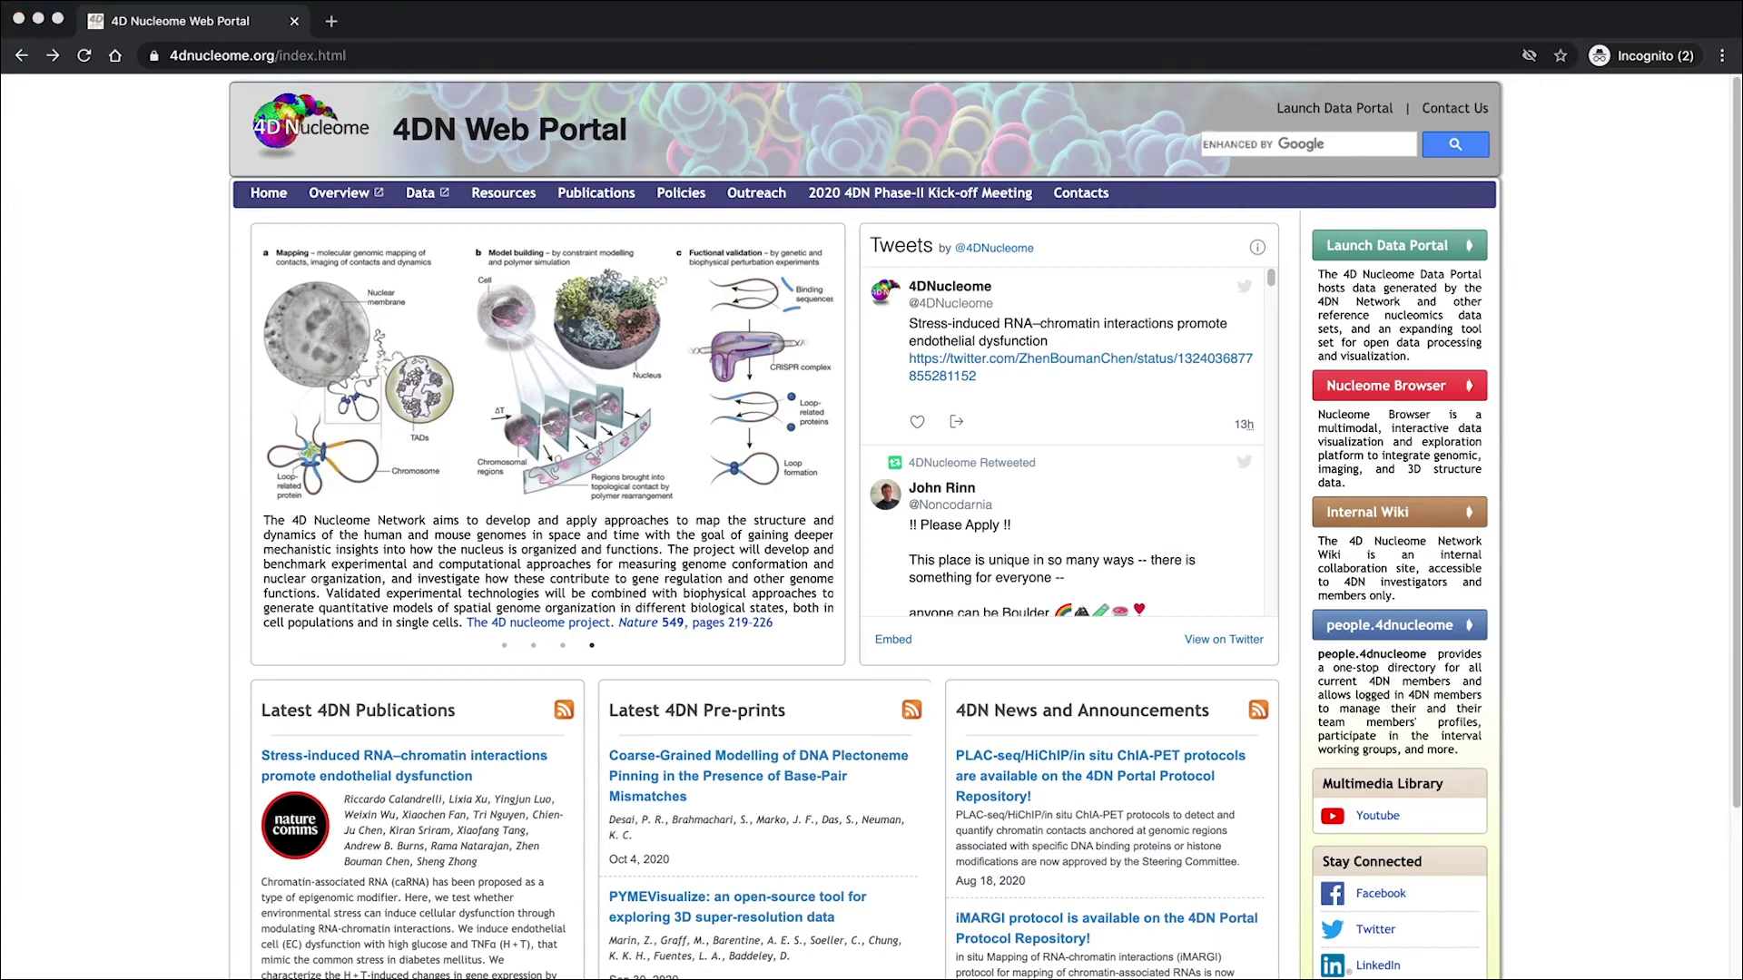
{"action": "left_click", "coordinate": [1650, 496]}
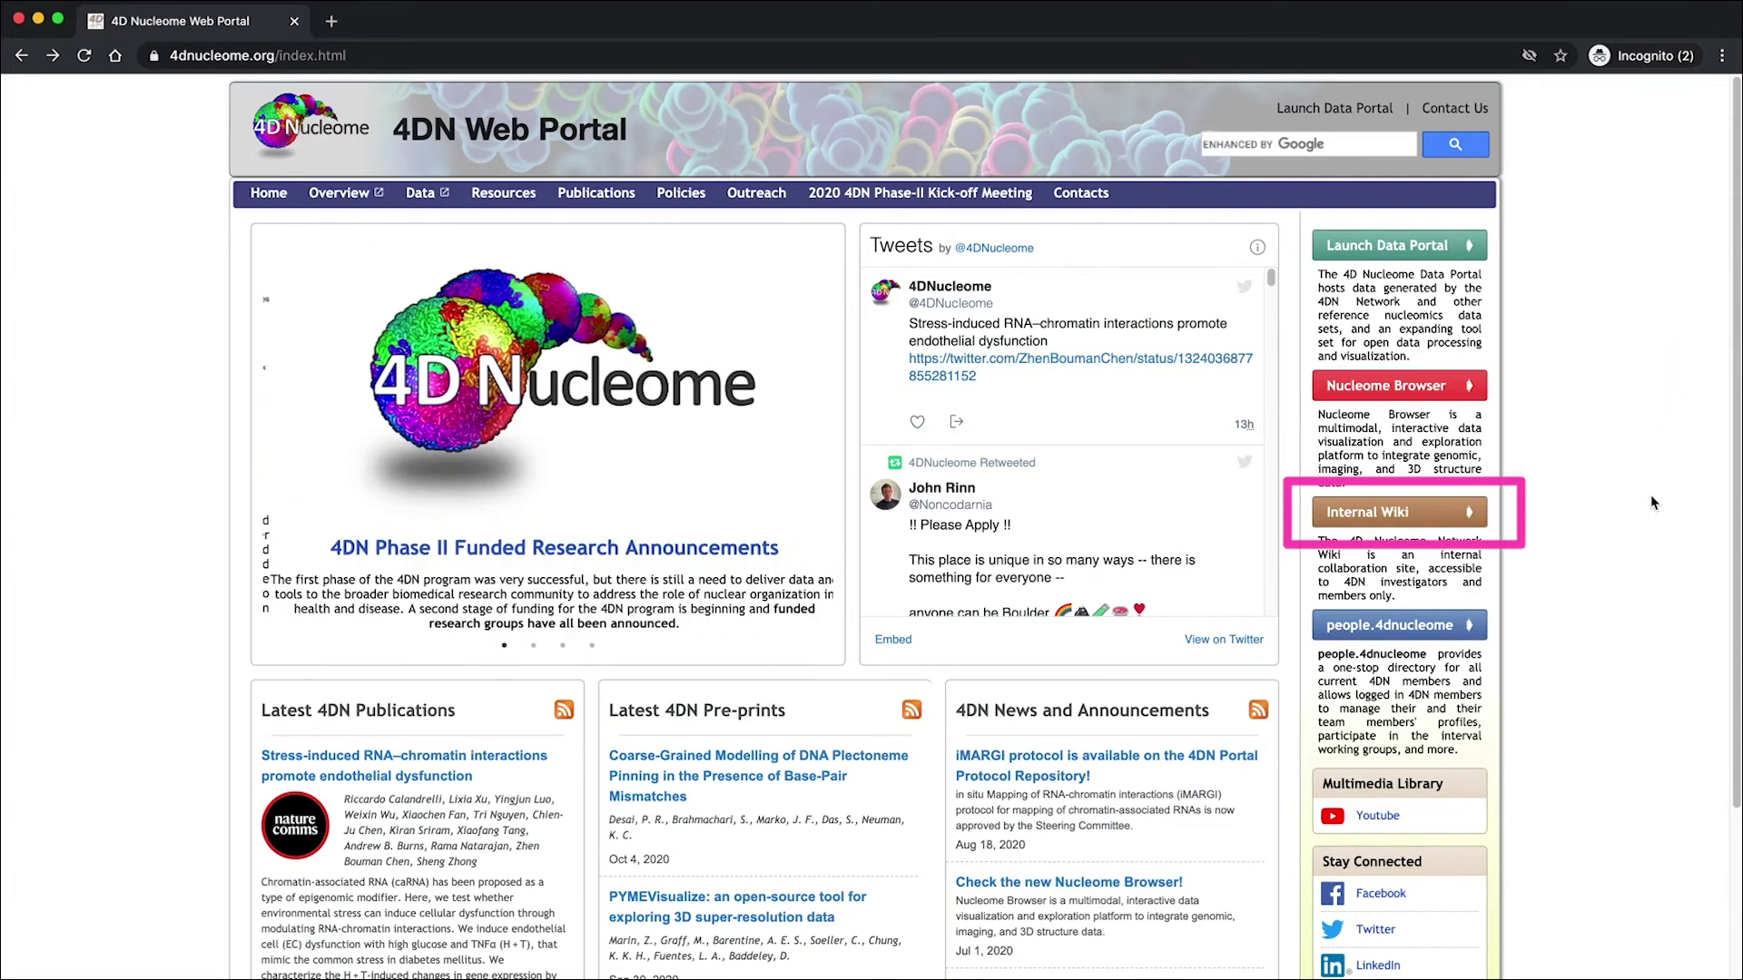
{"action": "left_click", "coordinate": [1421, 514]}
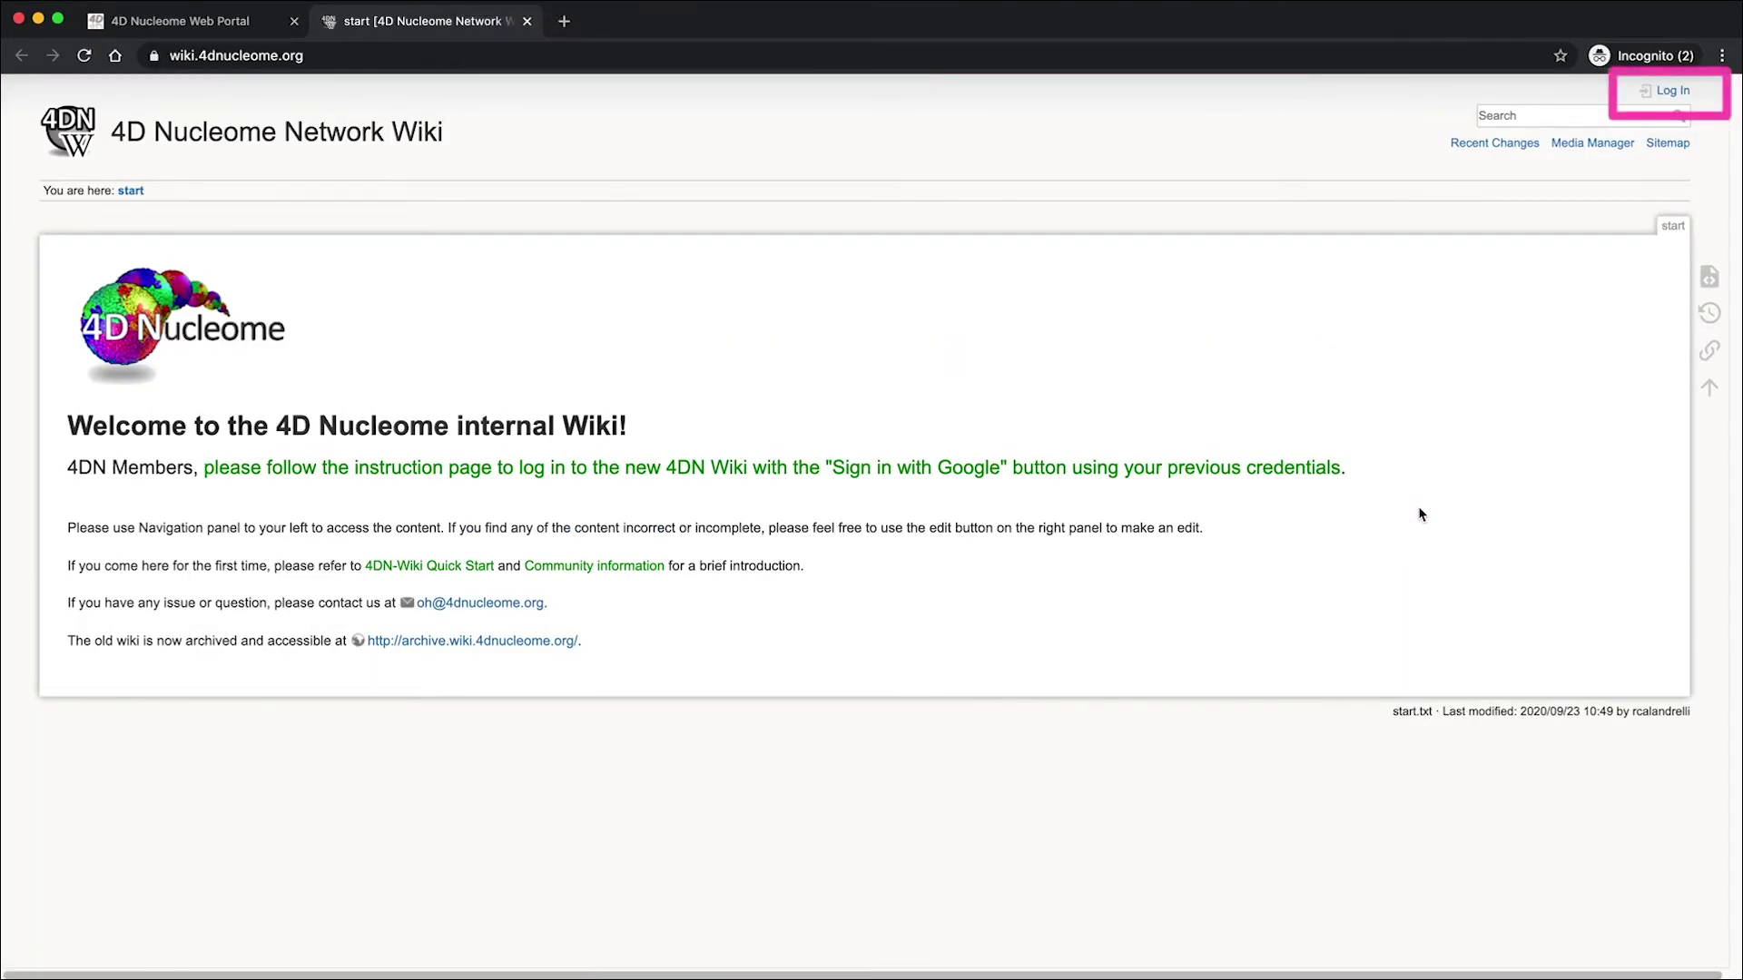
- Log in to the wiki with Google, choosing the test member's account
{"action": "left_click", "coordinate": [1675, 92]}
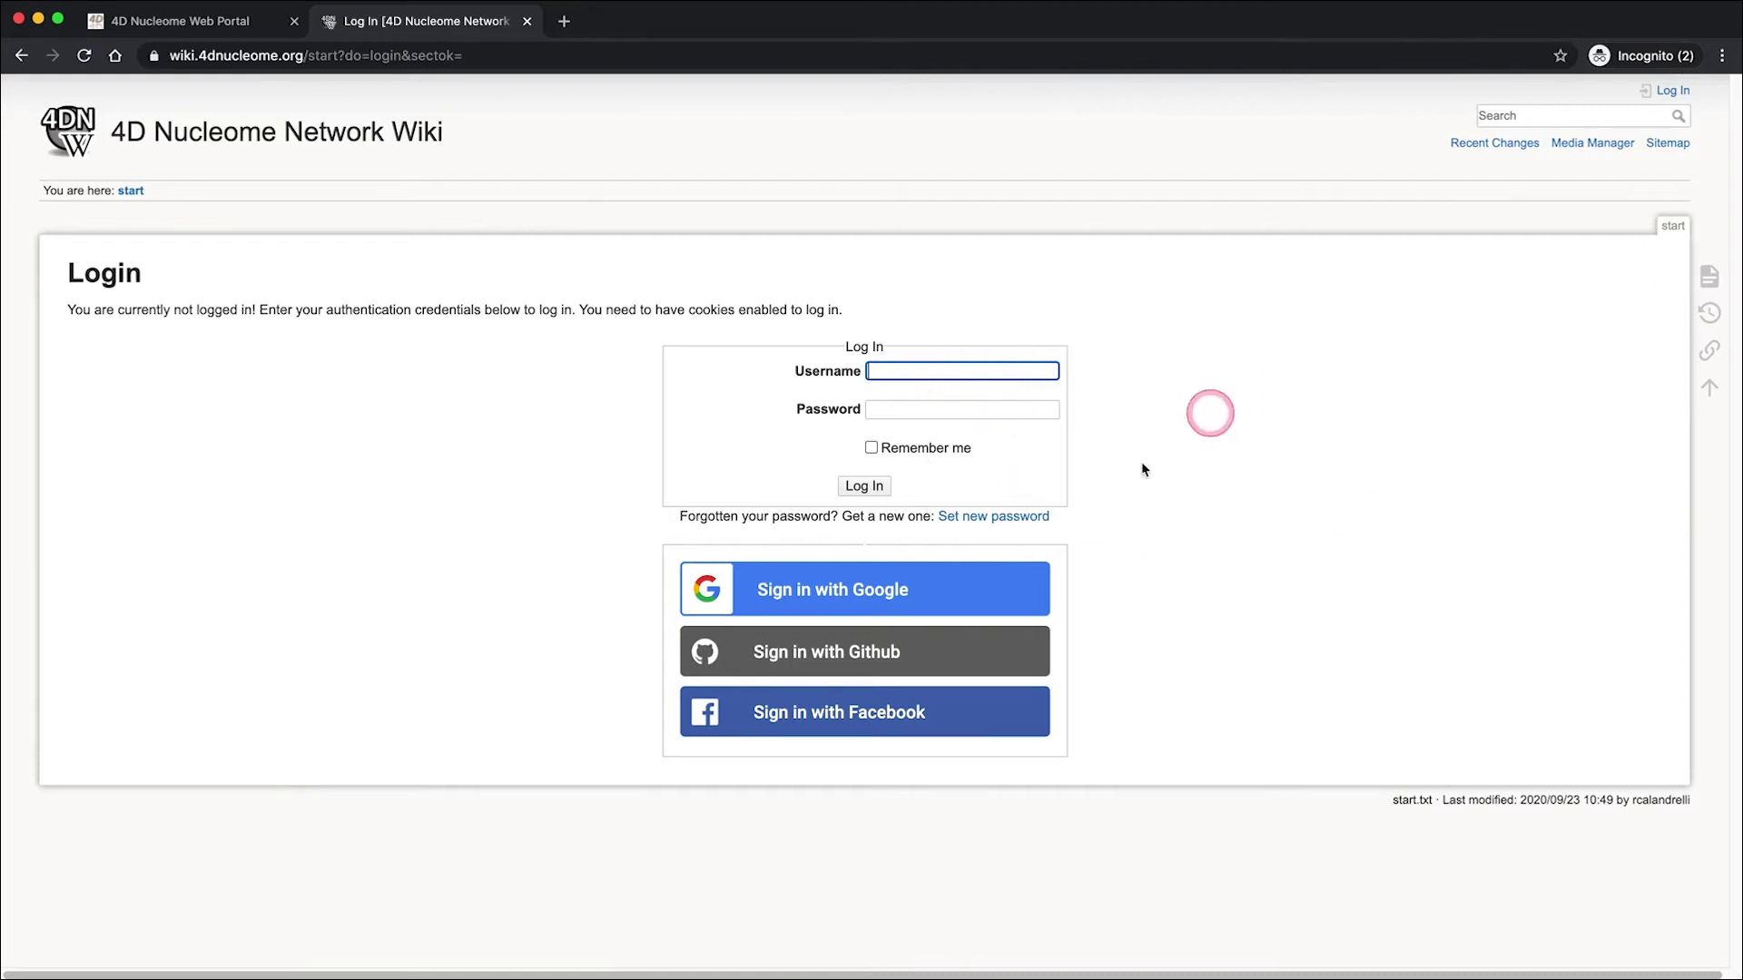
{"action": "left_click", "coordinate": [906, 596]}
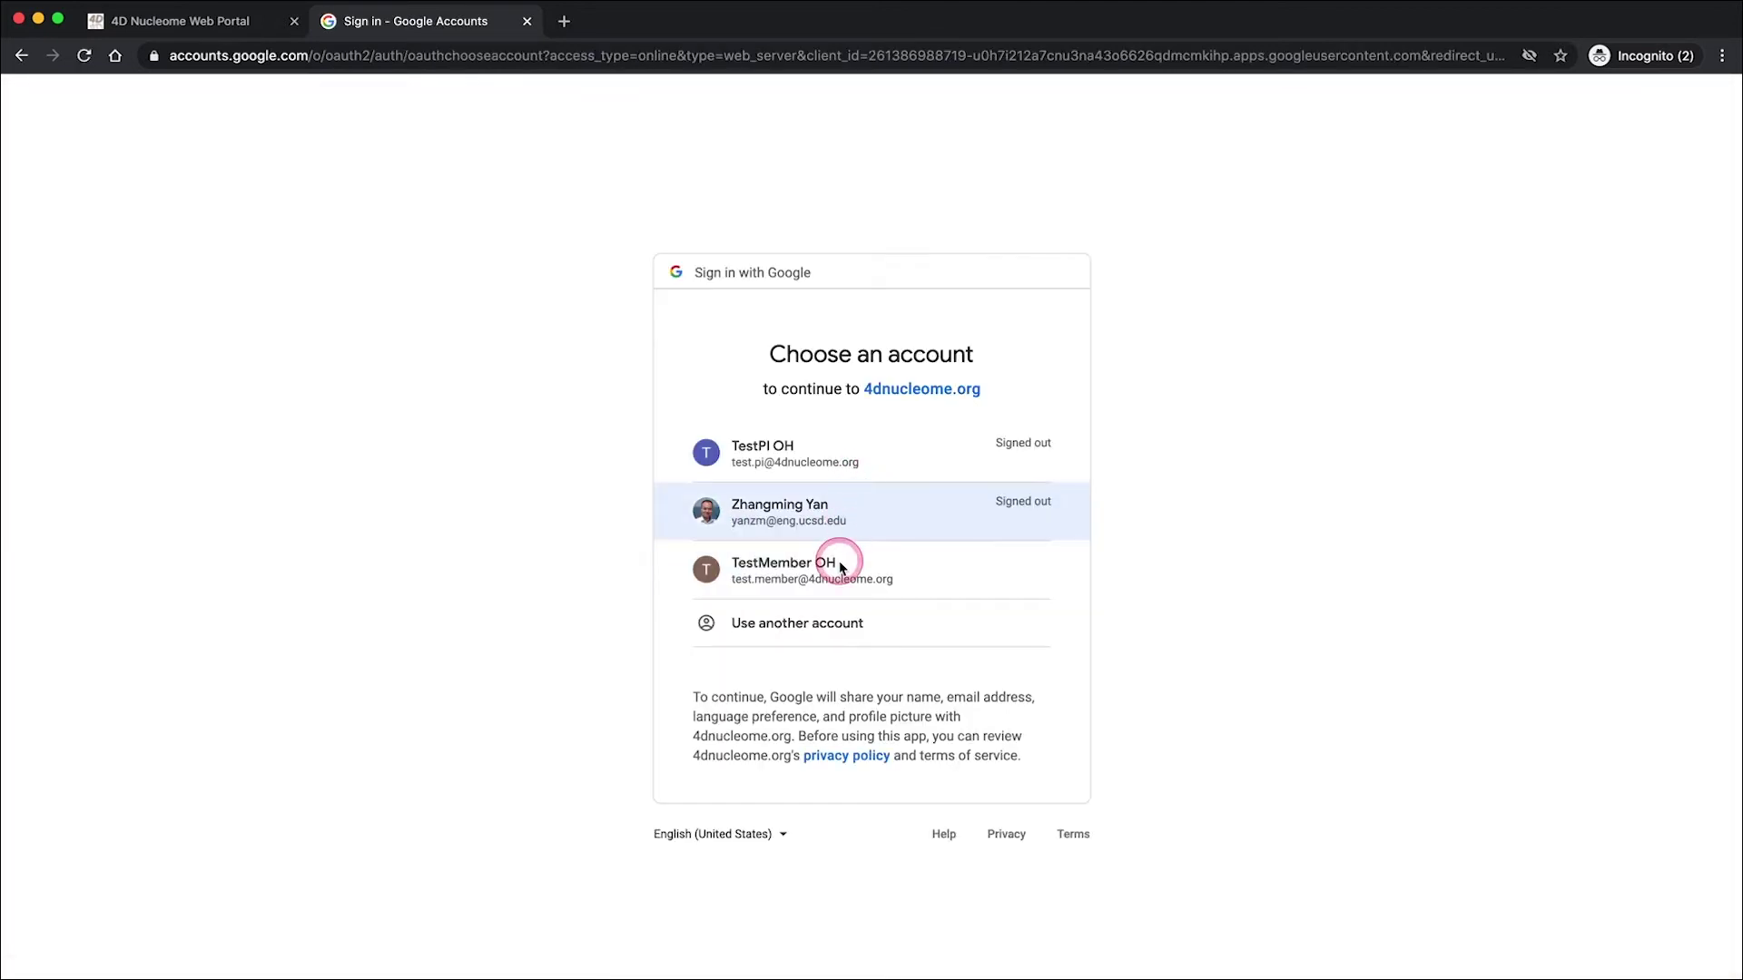
{"action": "left_click", "coordinate": [838, 563]}
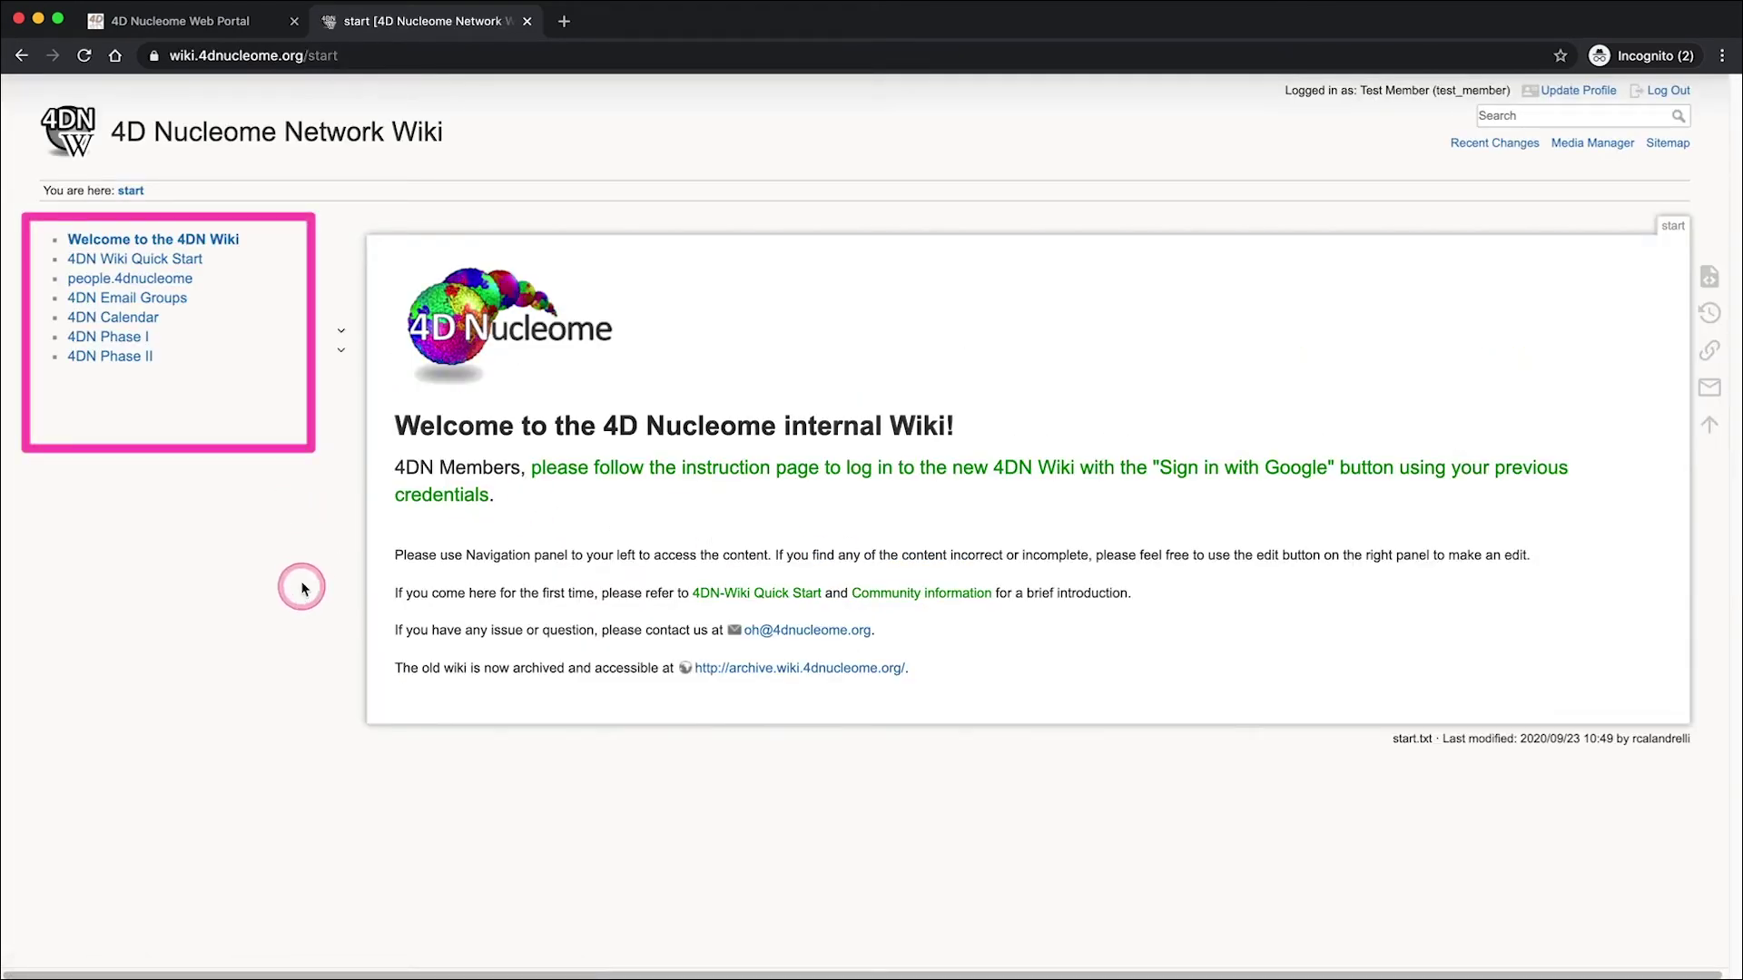
- Open the 4DN Email Groups page and jump to its last working group sections
{"action": "left_click", "coordinate": [179, 305]}
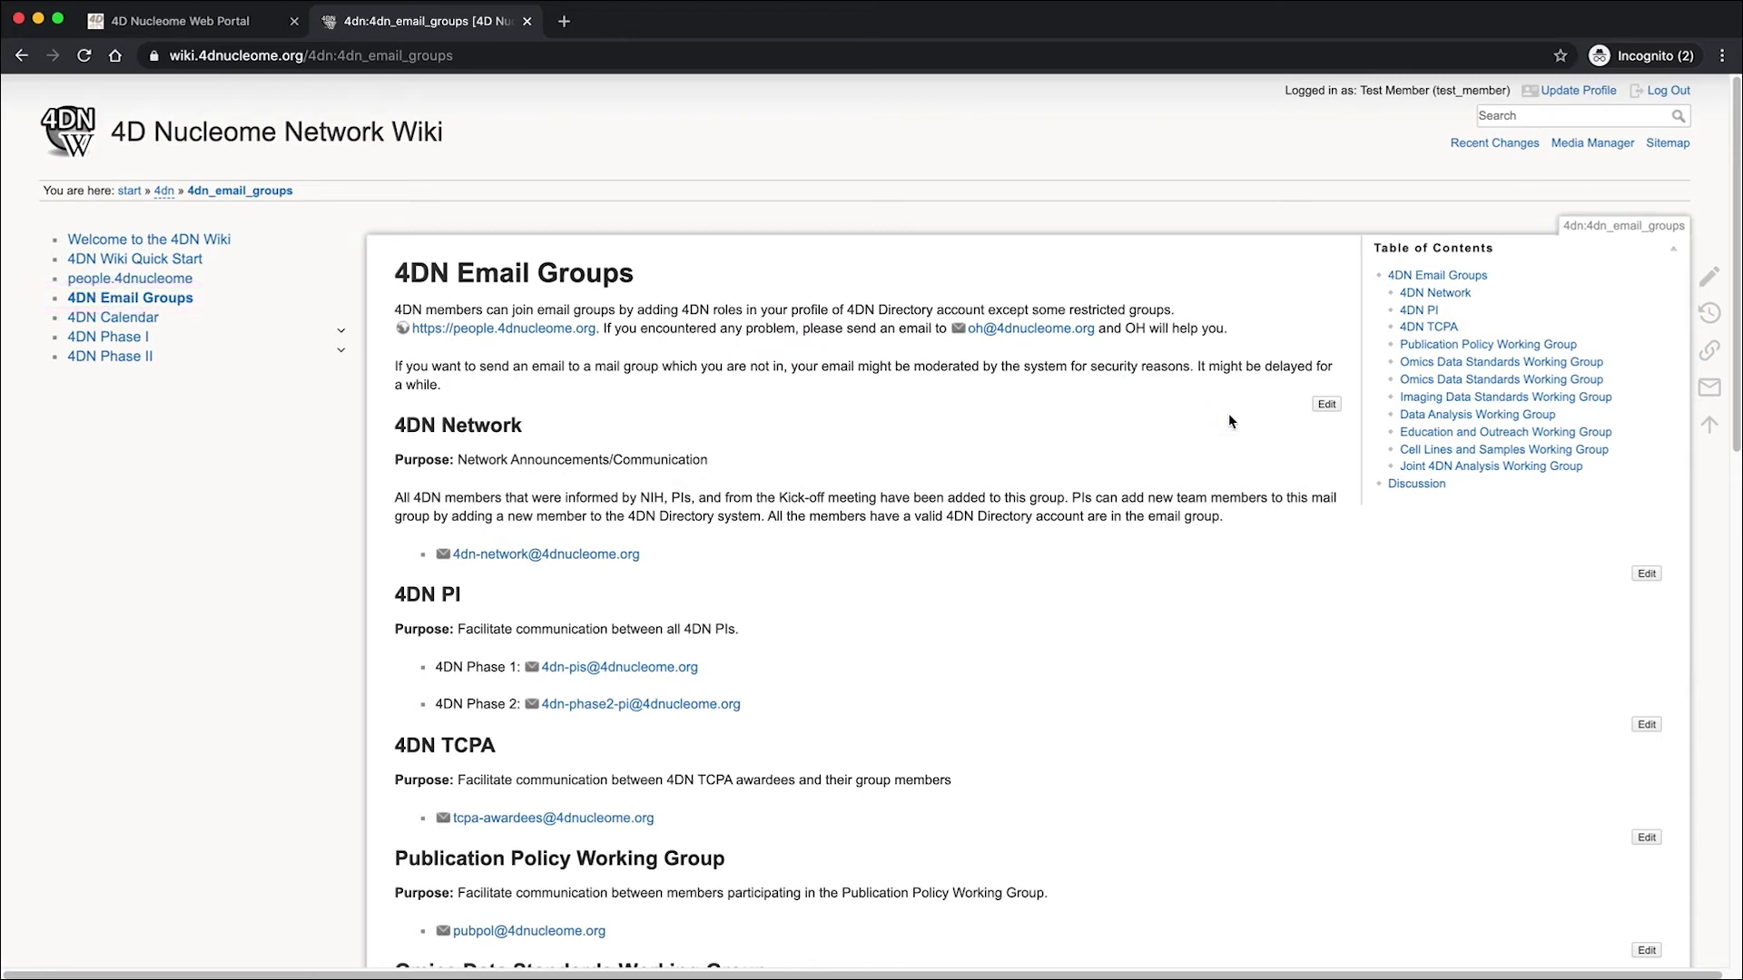
{"action": "scroll", "coordinate": [1229, 412], "scroll_direction": "down", "scroll_amount": 2}
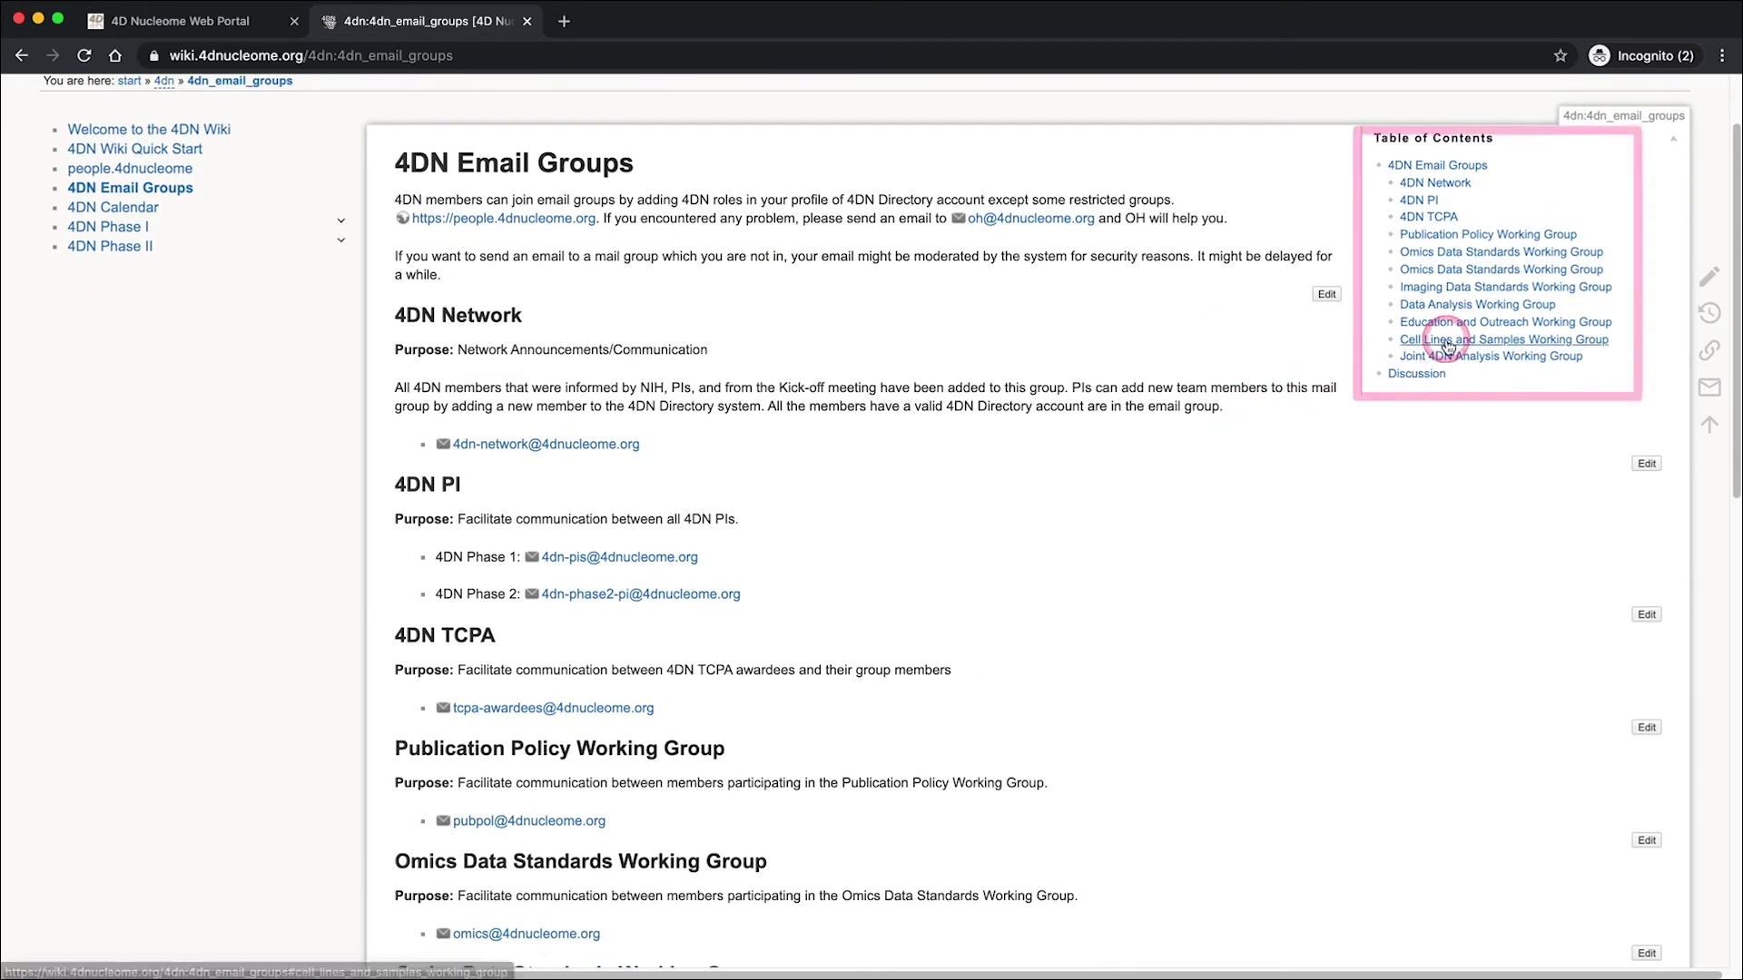
{"action": "left_click", "coordinate": [1449, 346]}
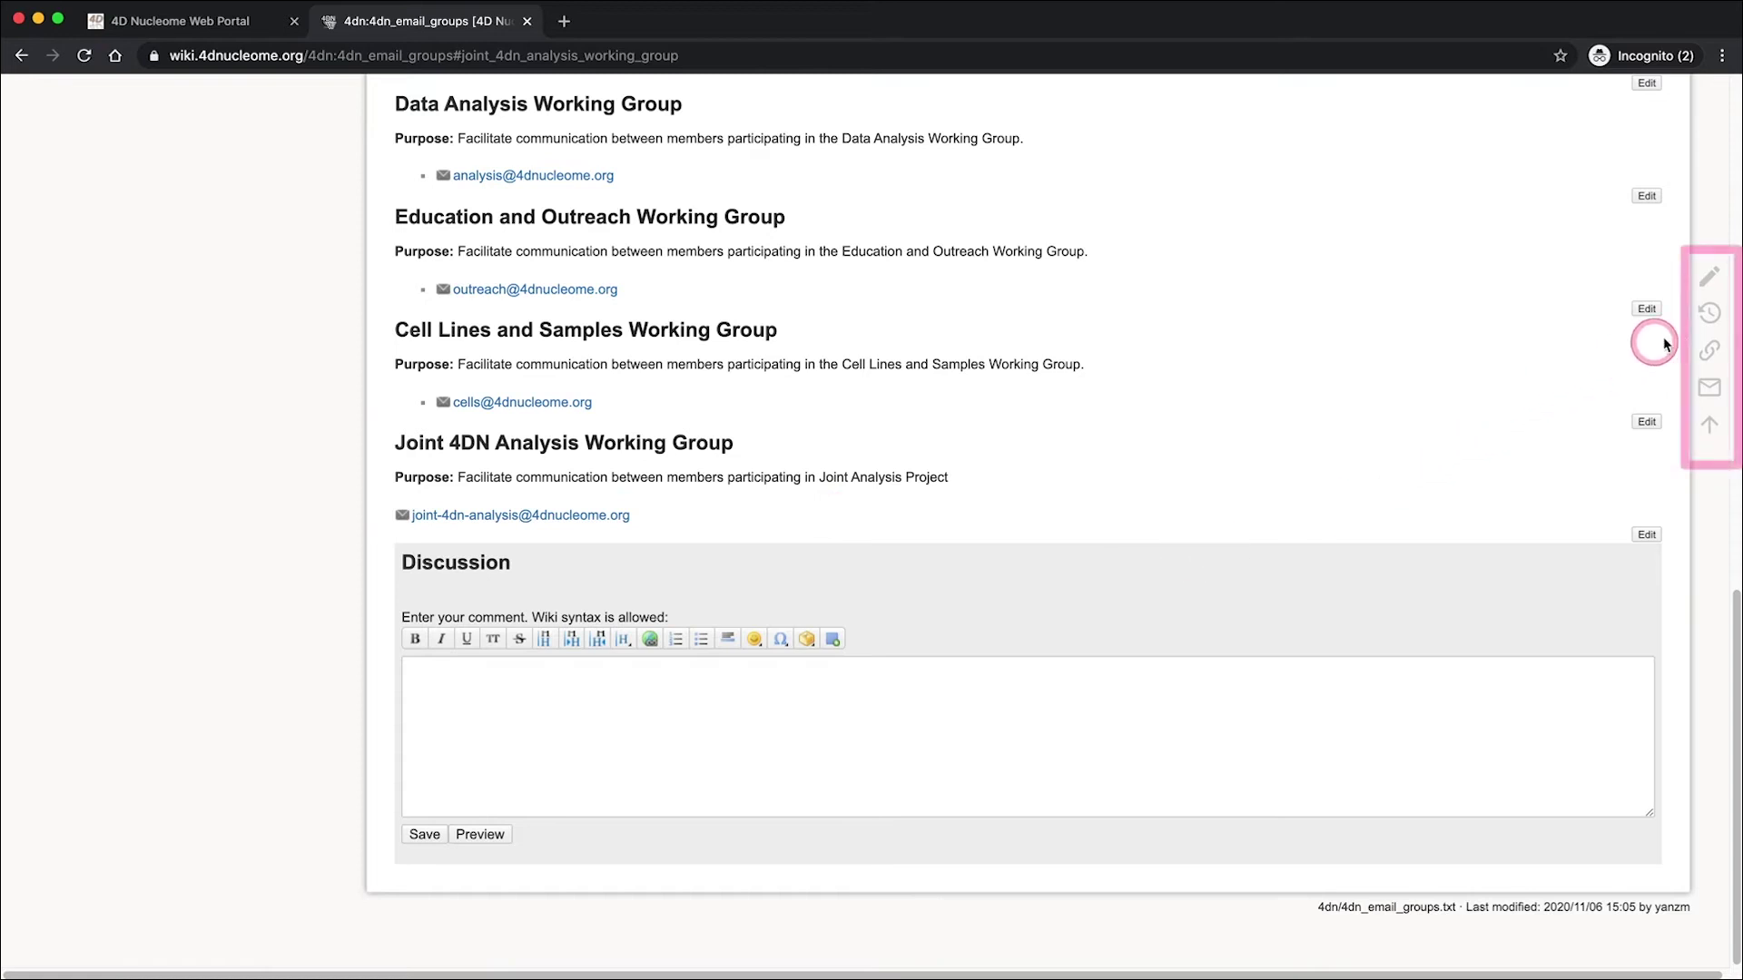
- Open the 4dn_email_groups page in the editor and scroll through its group listings
{"action": "mouse_move", "coordinate": [1703, 284]}
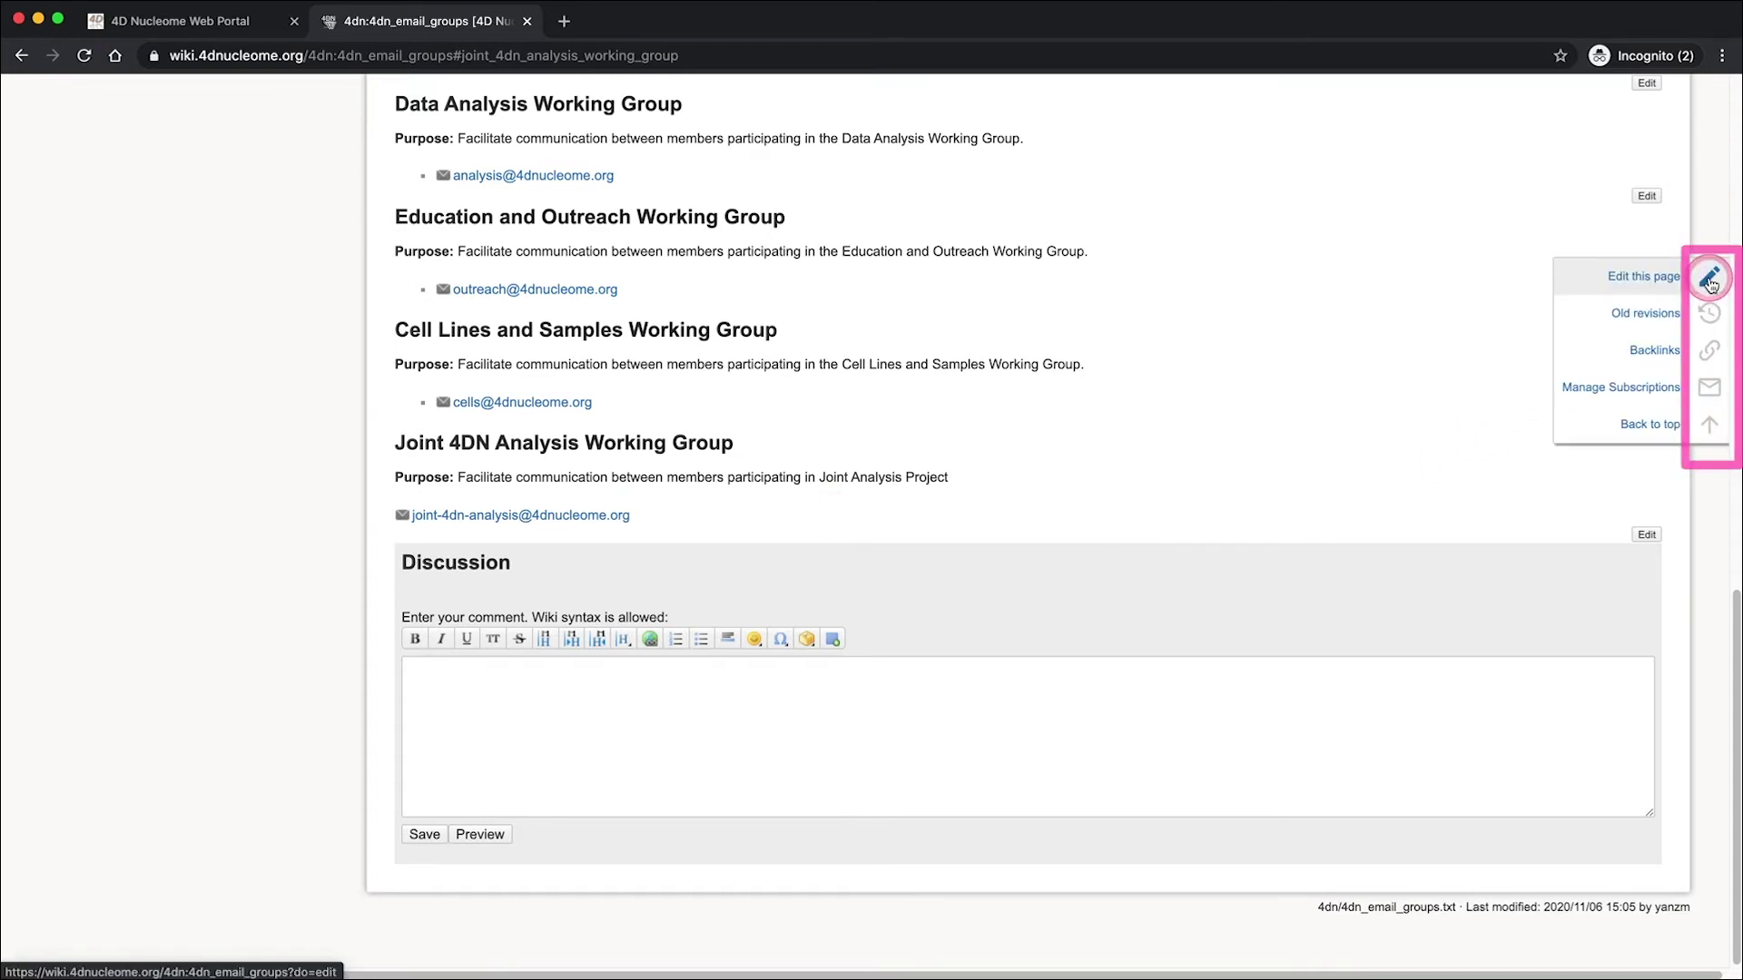
{"action": "left_click", "coordinate": [1709, 280]}
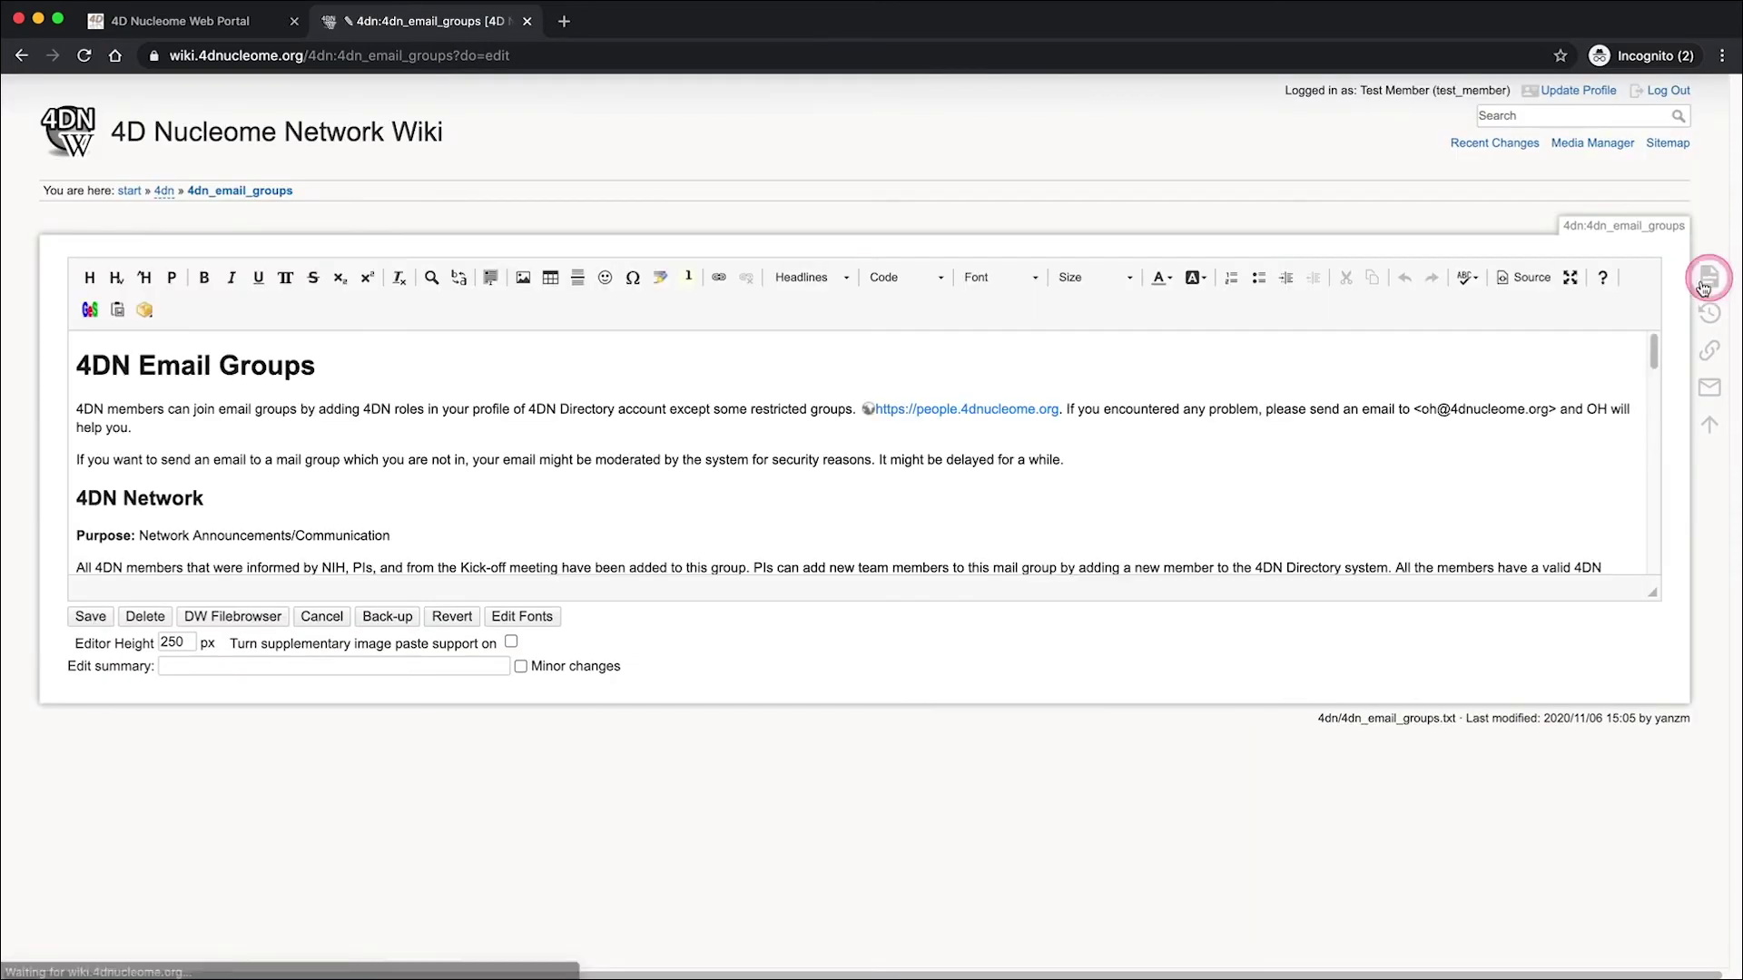
{"action": "scroll", "coordinate": [1352, 408], "scroll_direction": "down", "scroll_amount": 2}
{"action": "scroll", "coordinate": [1353, 408], "scroll_direction": "down", "scroll_amount": 6}
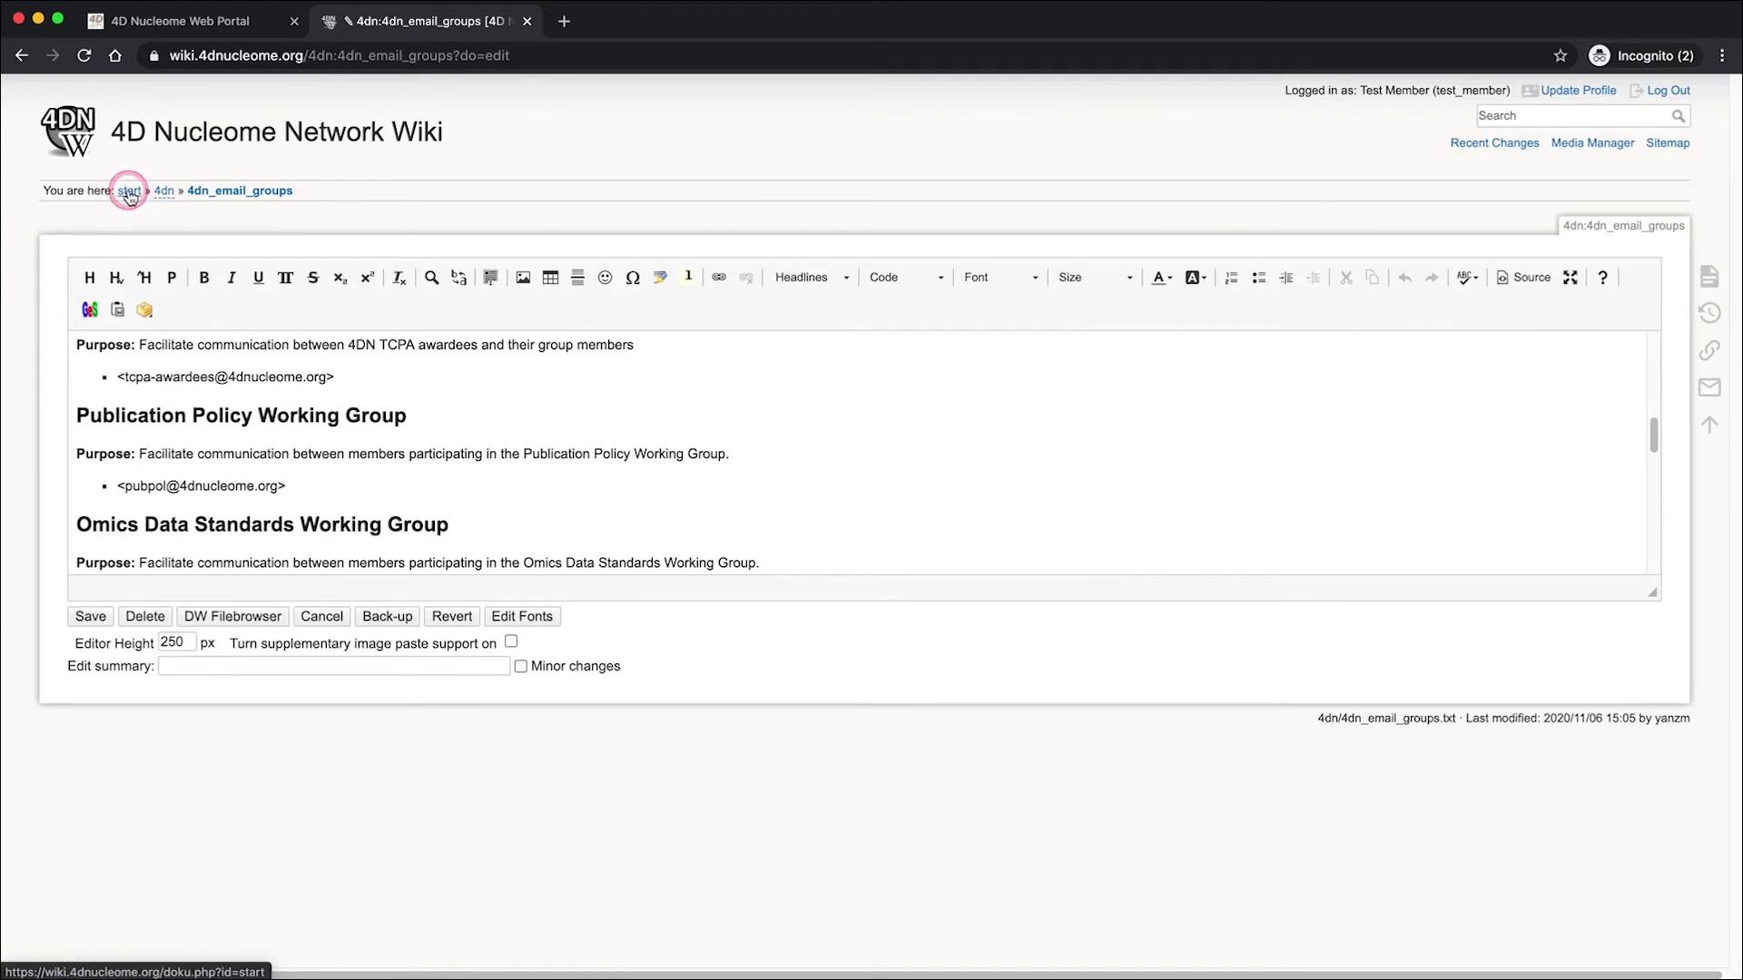
- From the start page, view 4DN Wiki Quick Start and its Wiki Basic Editing Instructions, then close that document
{"action": "left_click", "coordinate": [130, 193]}
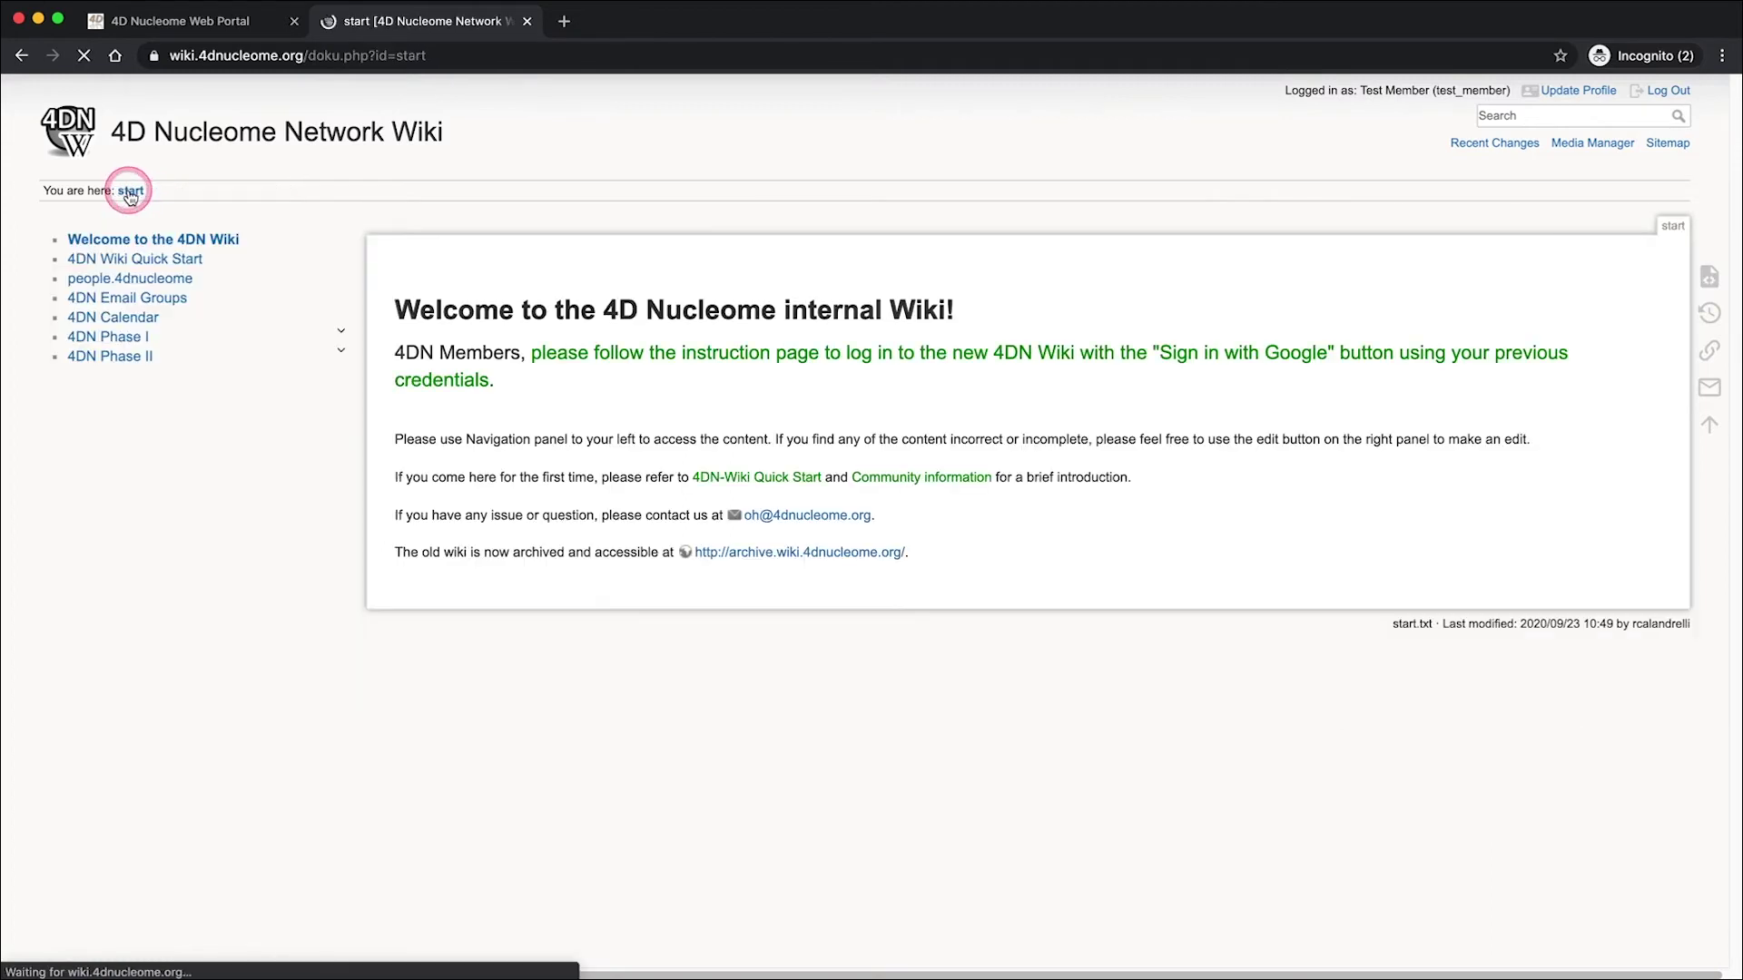
{"action": "left_click", "coordinate": [138, 260]}
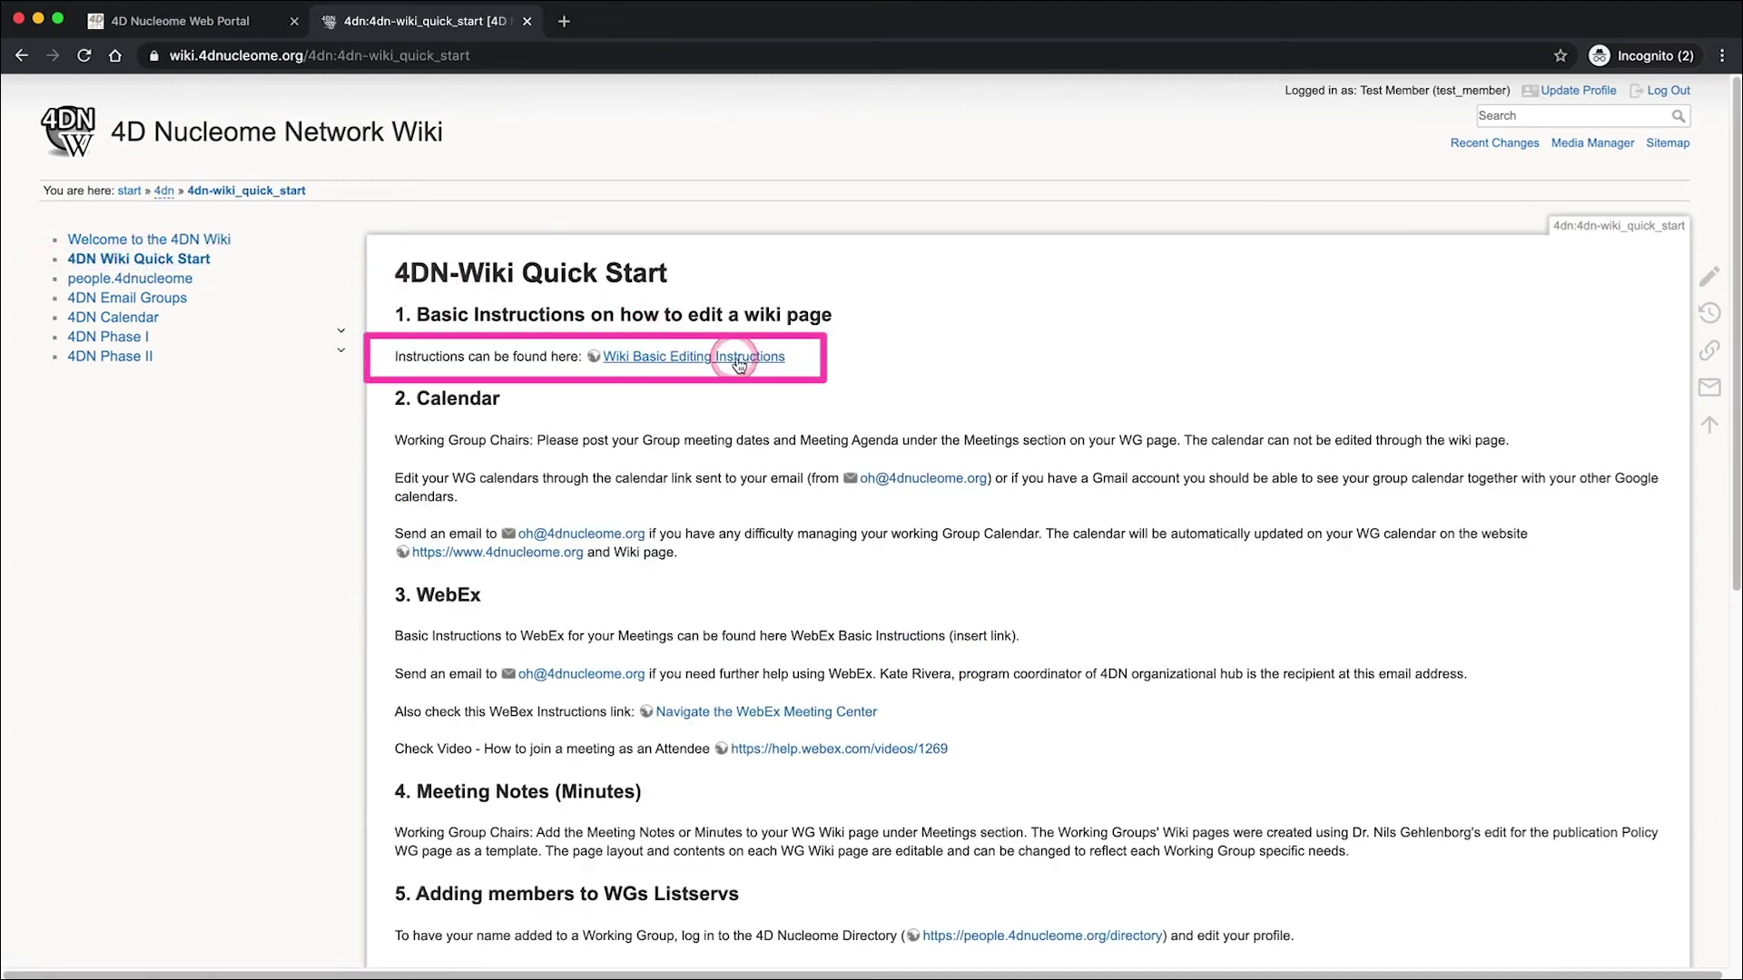
{"action": "left_click", "coordinate": [767, 360]}
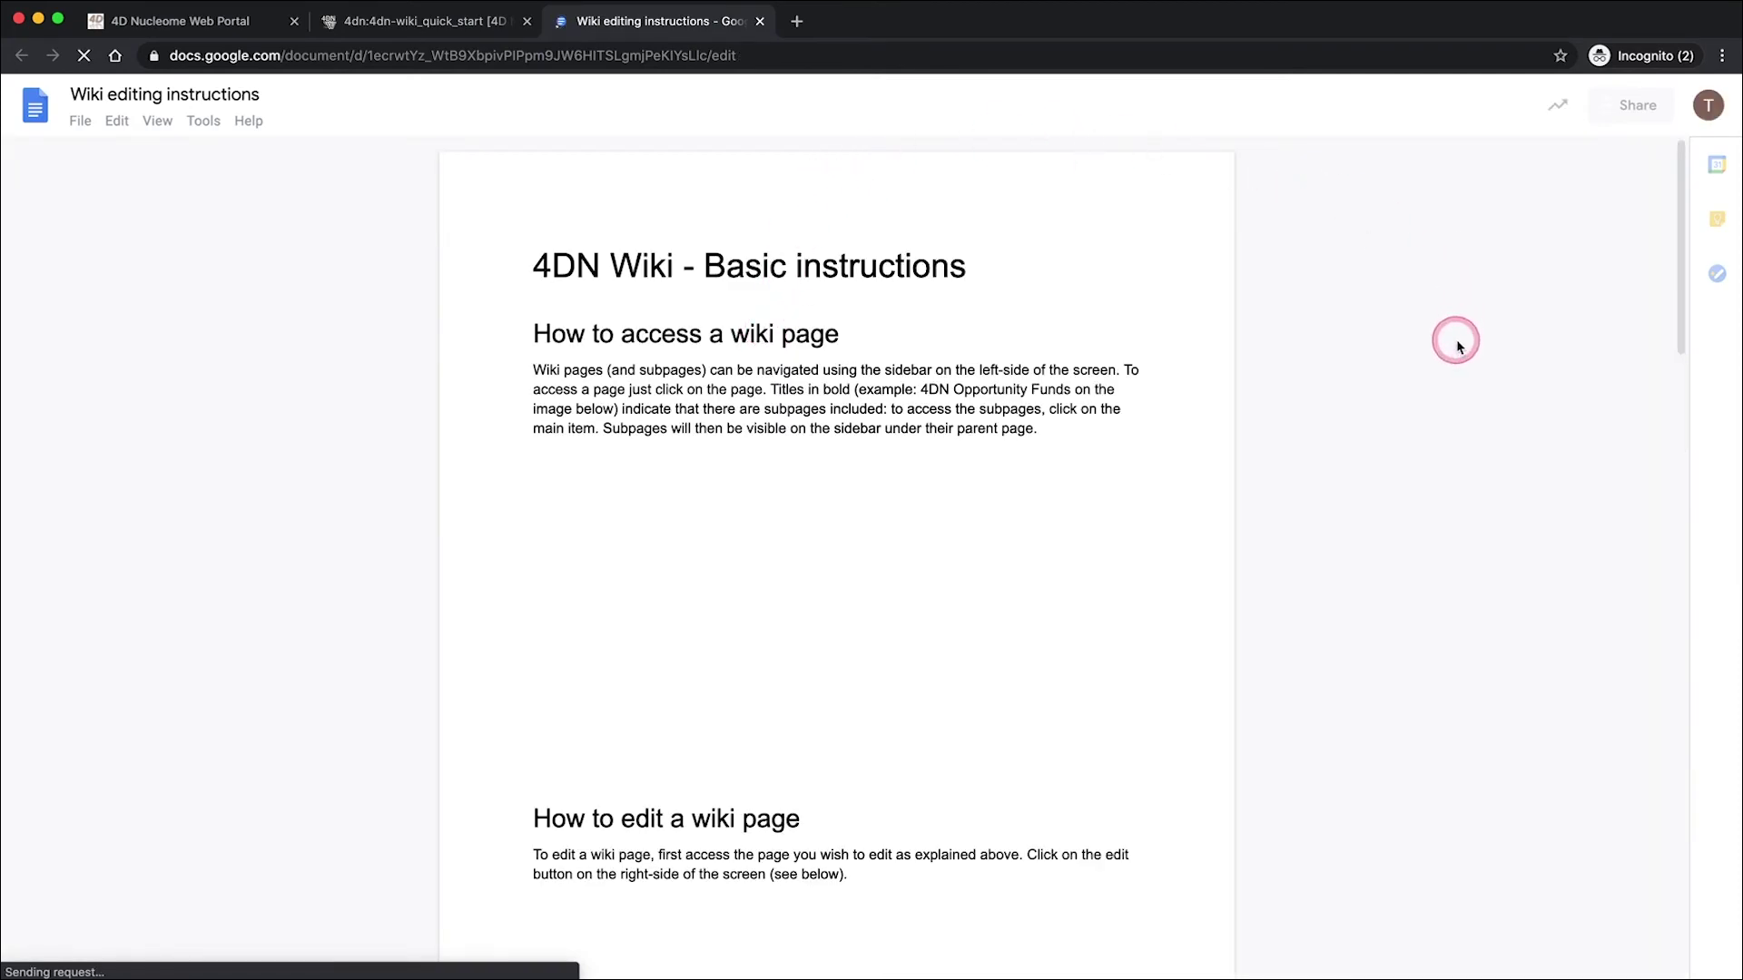
{"action": "left_click", "coordinate": [760, 21]}
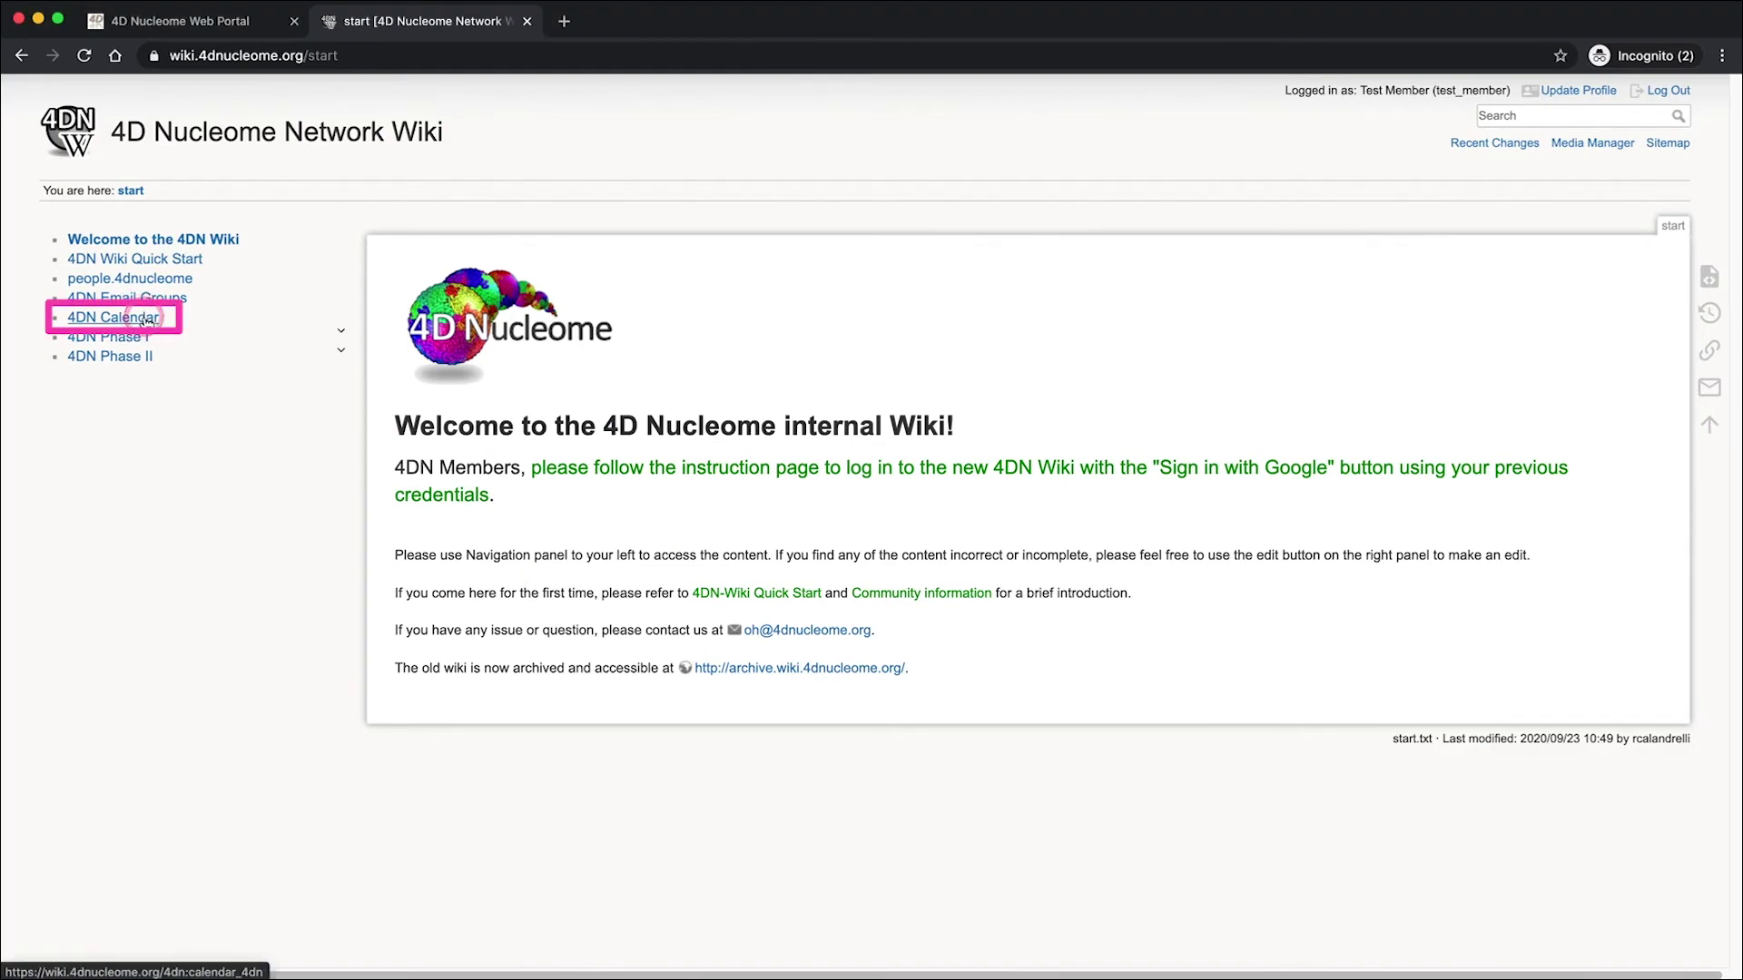
- Hide the NOFIC-AICS WG Meeting events on the November 2020 calendar, then show them again
{"action": "scroll", "coordinate": [1261, 485], "scroll_direction": "down", "scroll_amount": 2}
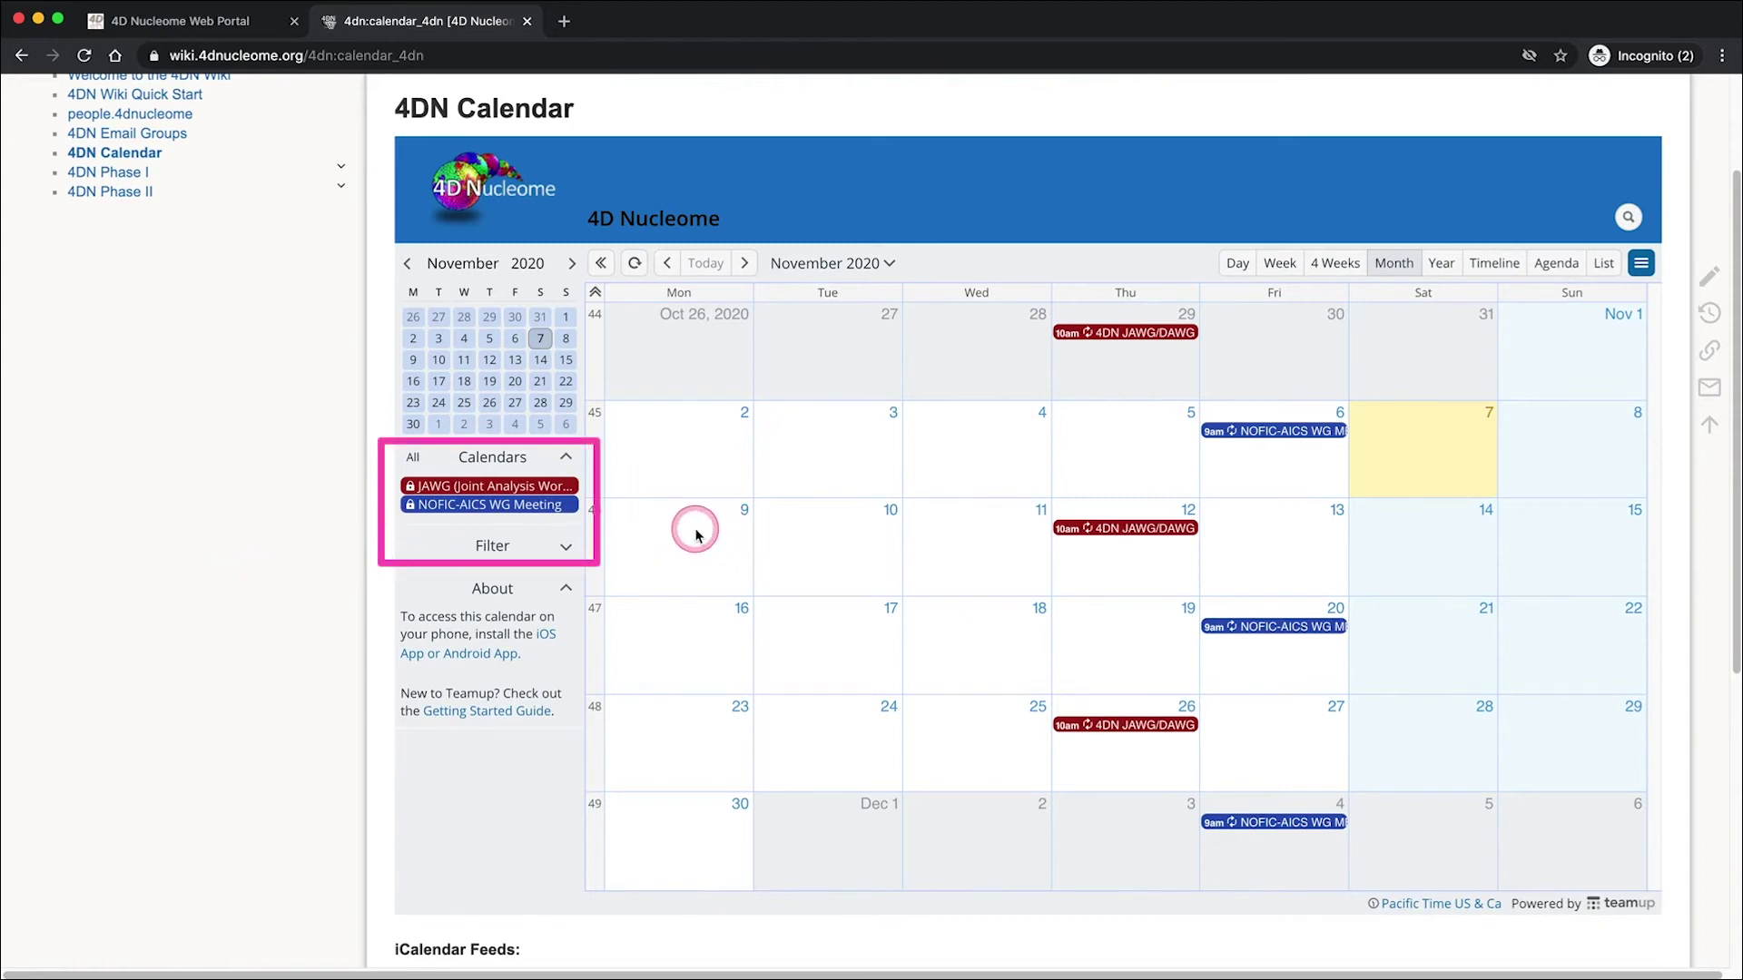
{"action": "left_click", "coordinate": [553, 509]}
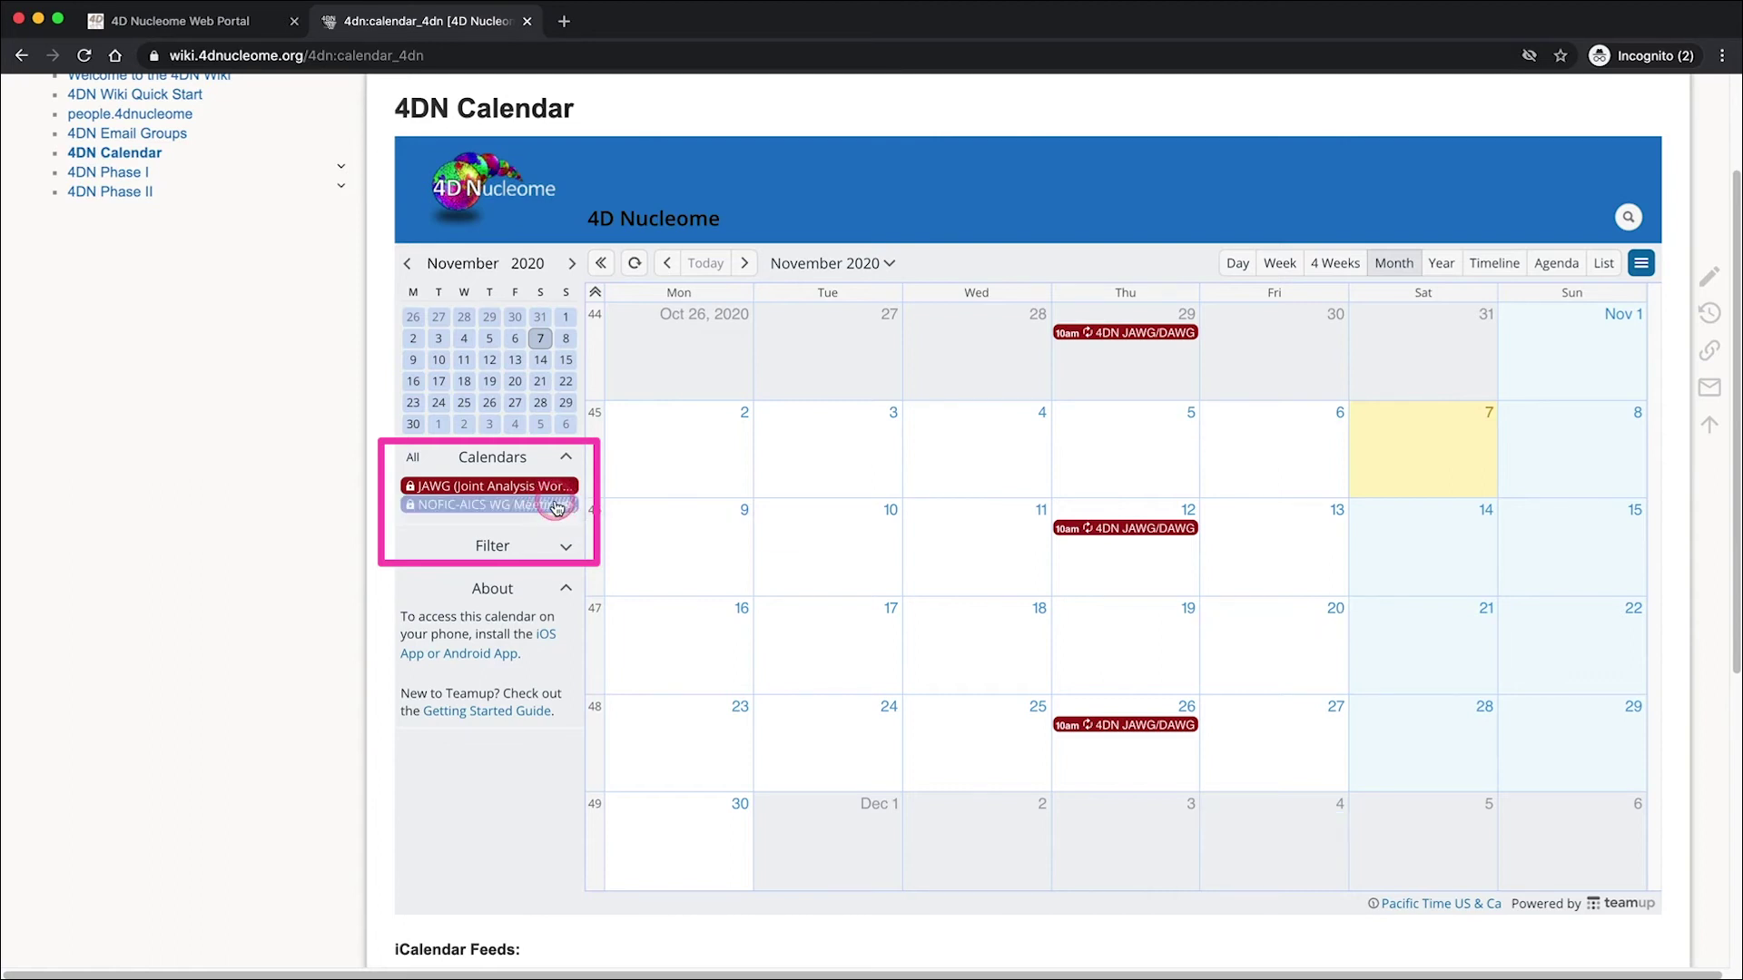
{"action": "left_click", "coordinate": [557, 506]}
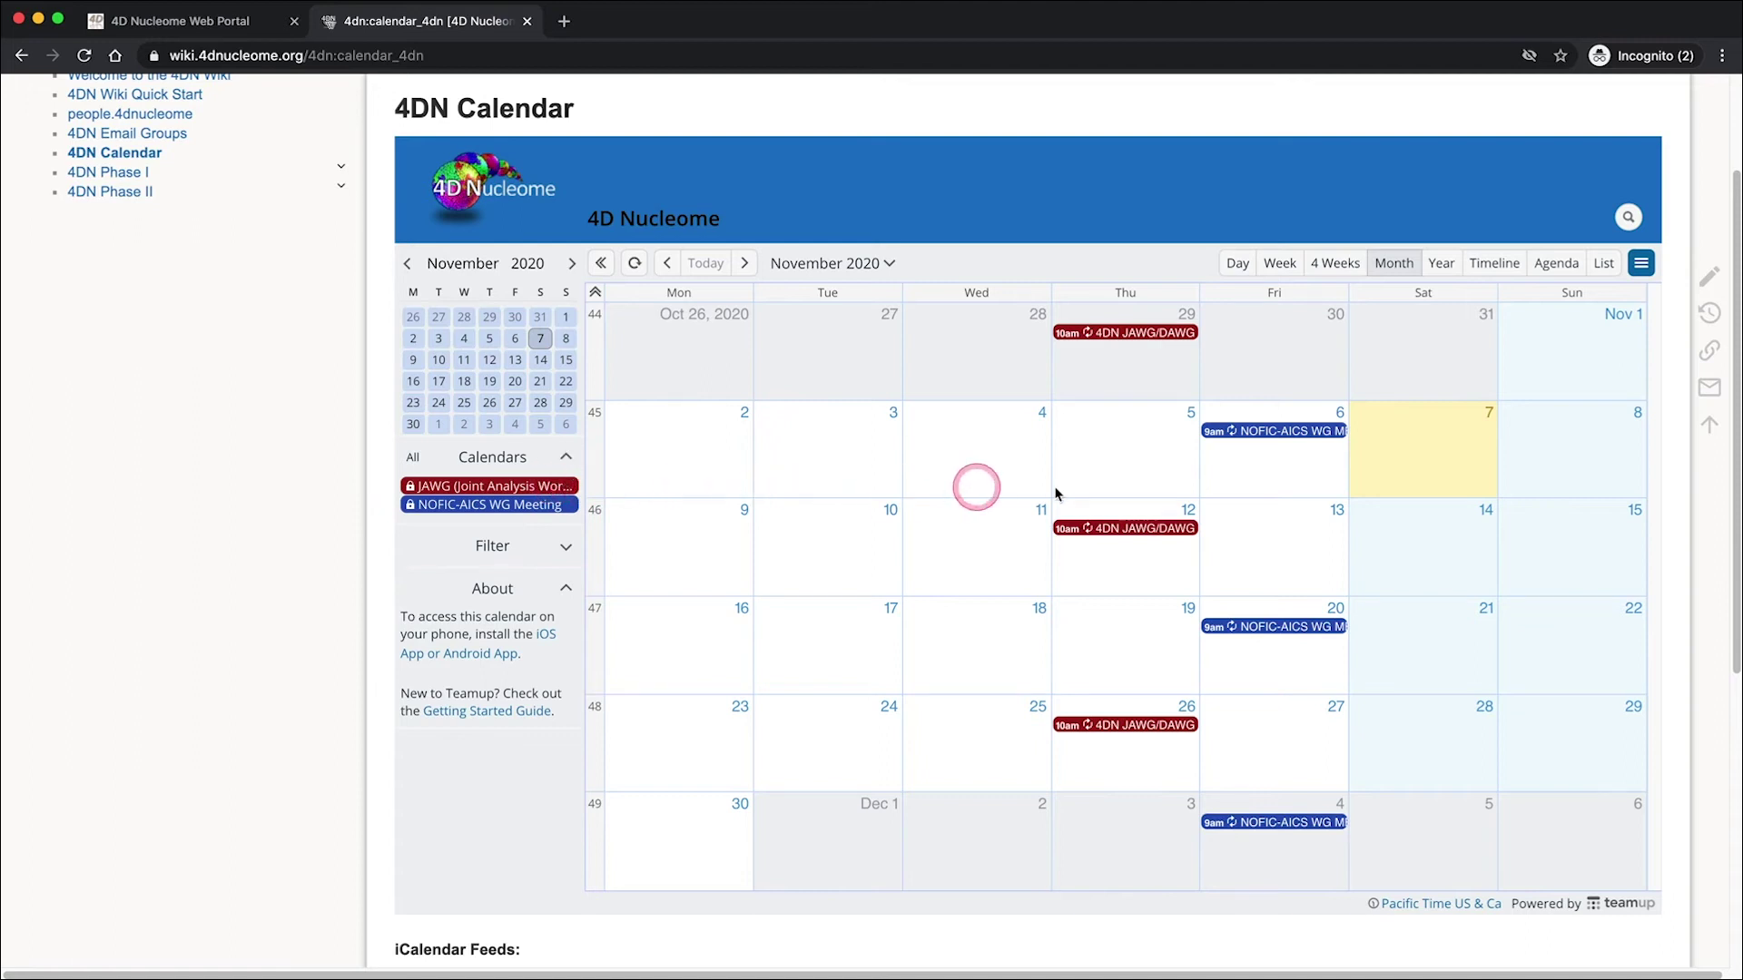
- Review the full details of the 4DN JAWG/DAWG Meeting, then close them
{"action": "left_click", "coordinate": [1150, 530]}
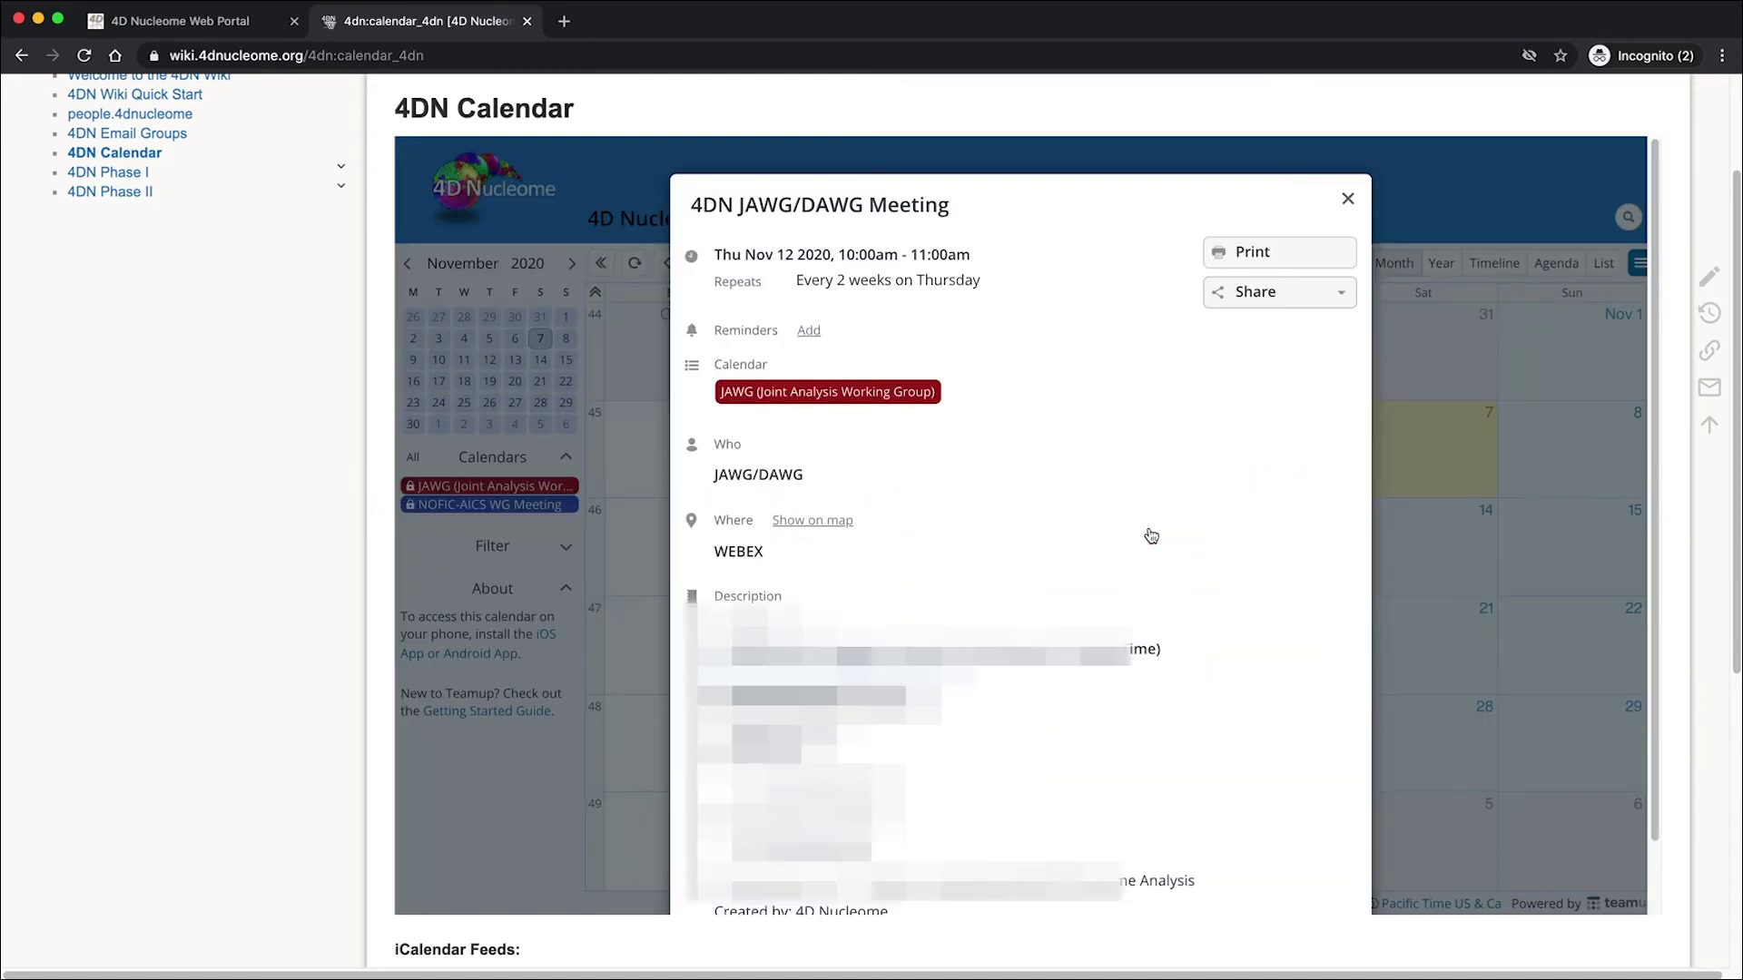
{"action": "scroll", "coordinate": [1133, 555], "scroll_direction": "down", "scroll_amount": 1}
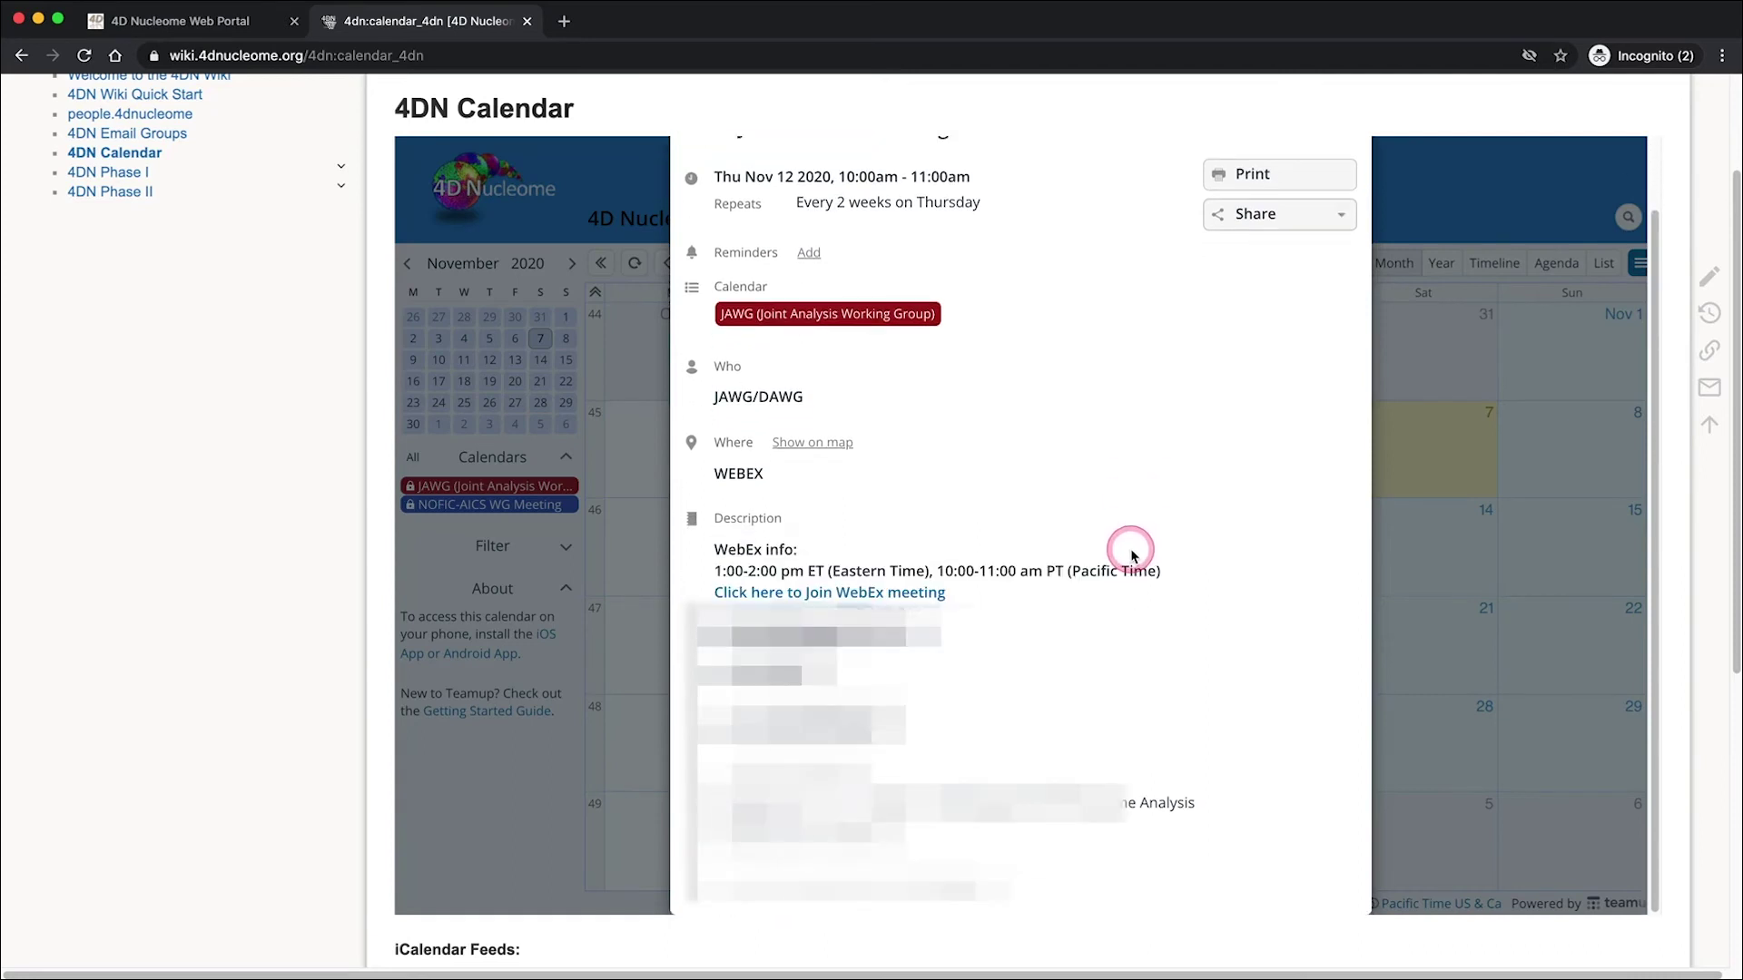
{"action": "scroll", "coordinate": [1353, 482], "scroll_direction": "up", "scroll_amount": 1}
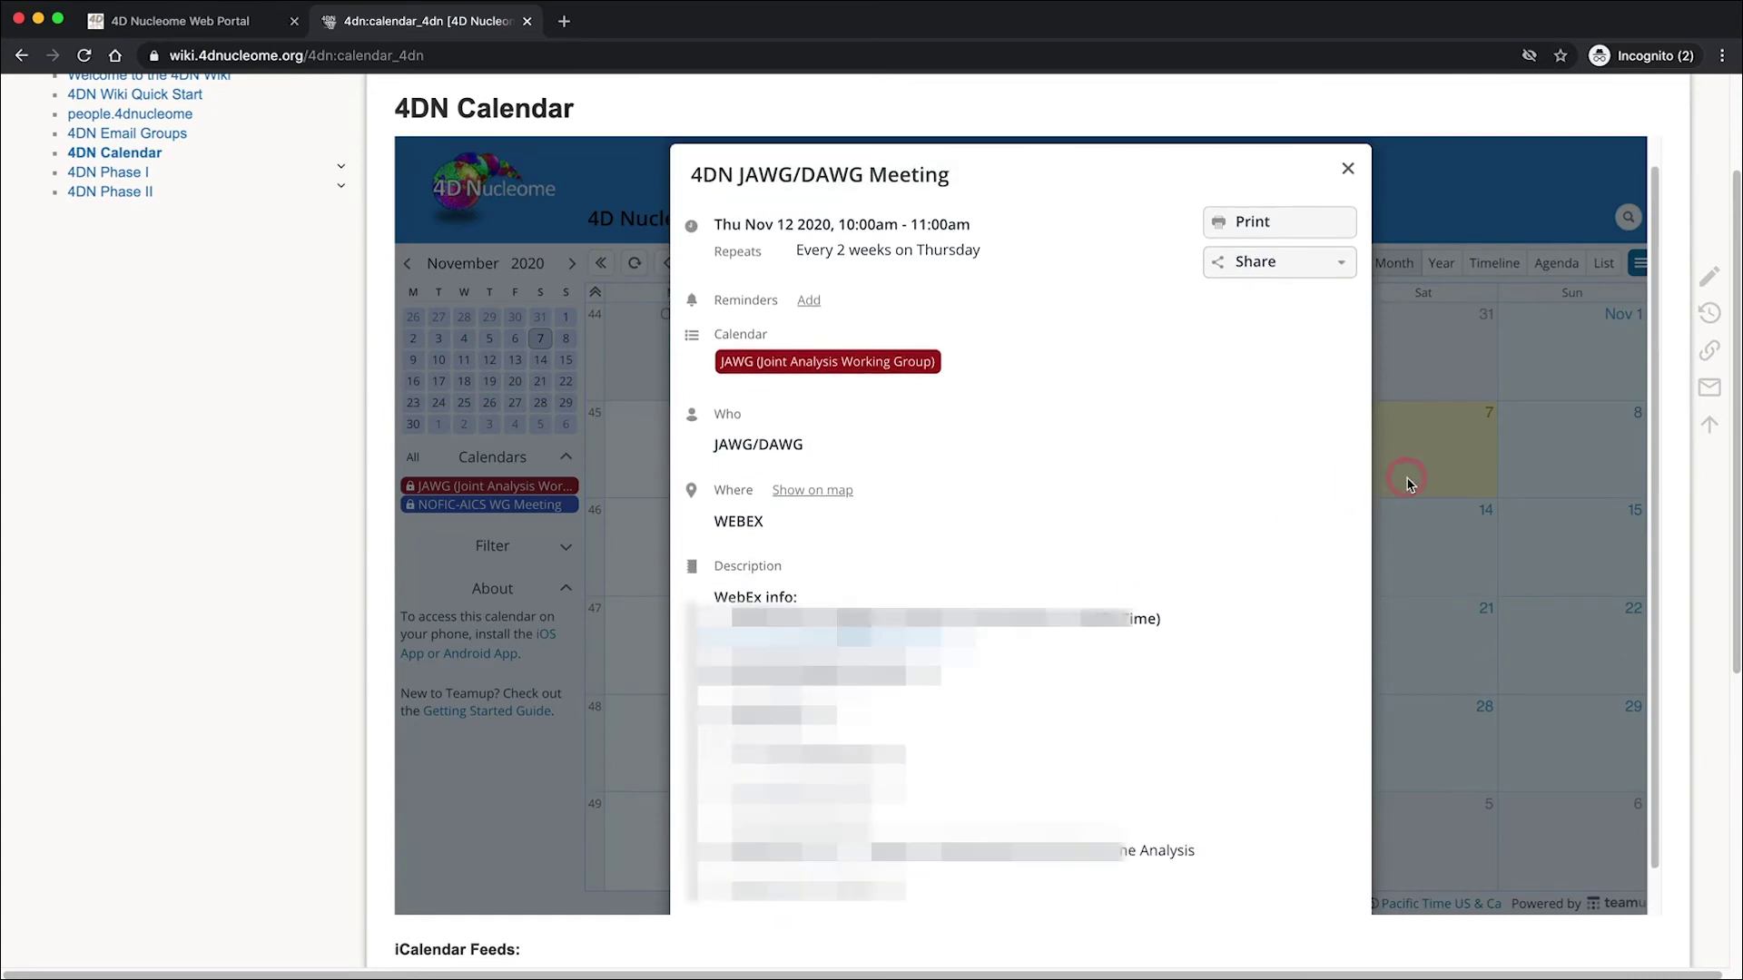
{"action": "left_click", "coordinate": [1347, 169]}
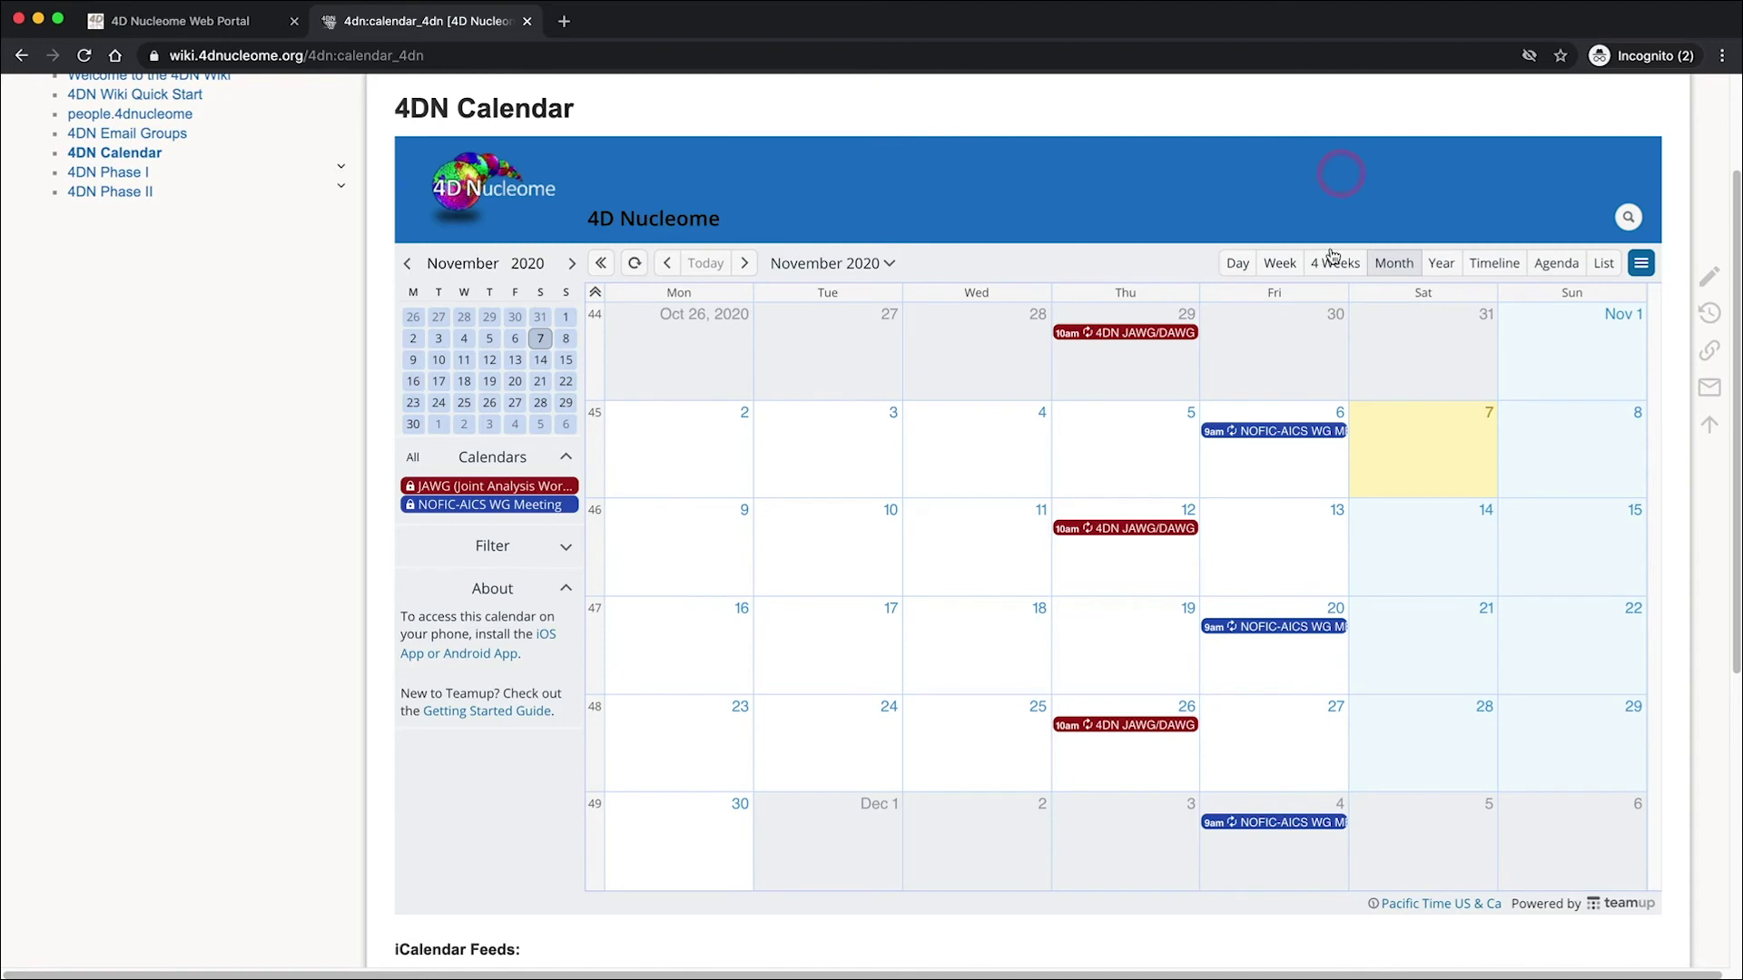